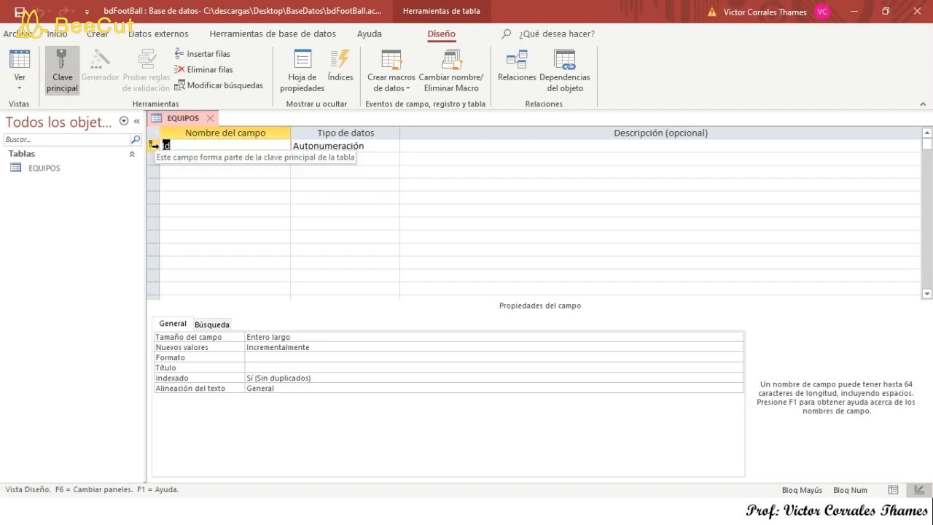
# Rename the primary key field Id of the EQUIPOS table as codClub
pyautogui.click(284, 146)
pyautogui.moveTo(201, 145); pyautogui.dragTo(137, 143)
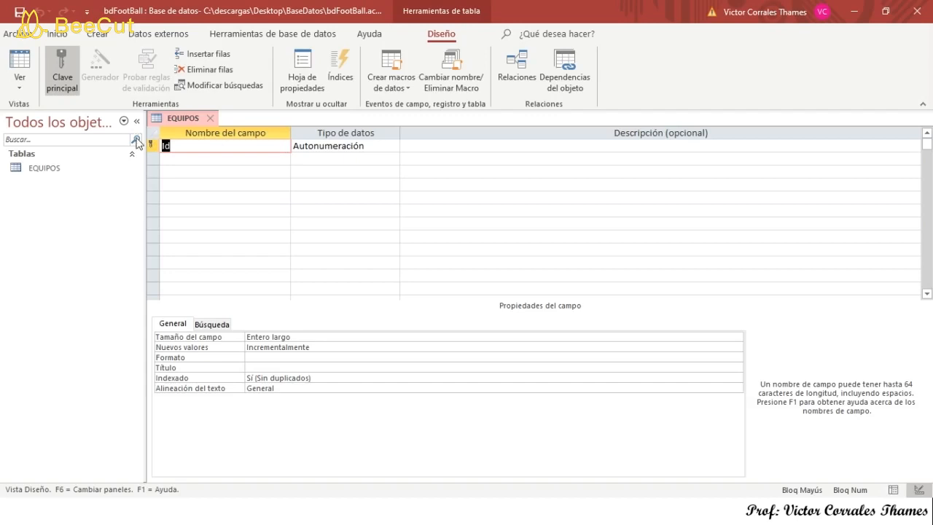
pyautogui.write('COD')
pyautogui.press('BackSpace')
pyautogui.press('BackSpace')
pyautogui.press('BackSpace')
pyautogui.press('capslock')
pyautogui.write('Co')
pyautogui.press('BackSpace')
pyautogui.press('BackSpace')
pyautogui.write('codClub')
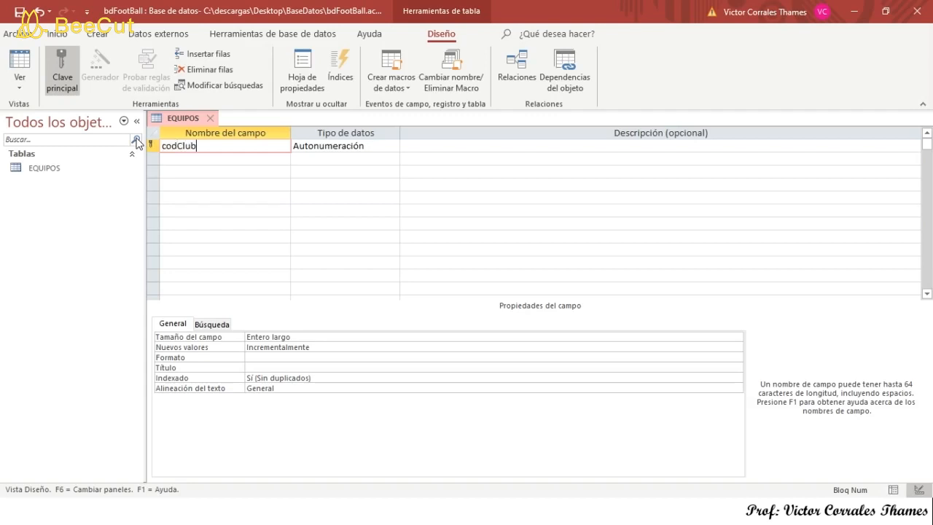
# Set the codClub field's data type to Texto corto and its field size to 6
pyautogui.click(324, 147)
pyautogui.click(393, 146)
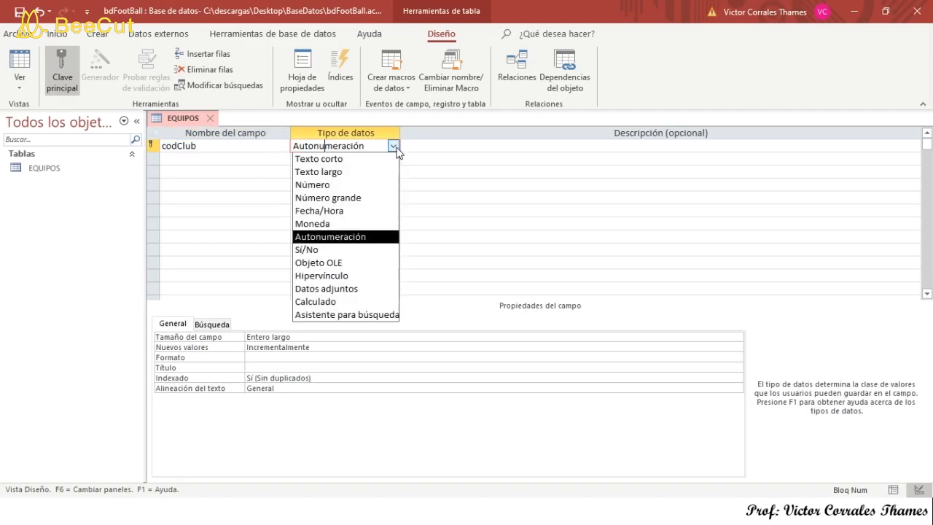
pyautogui.click(337, 160)
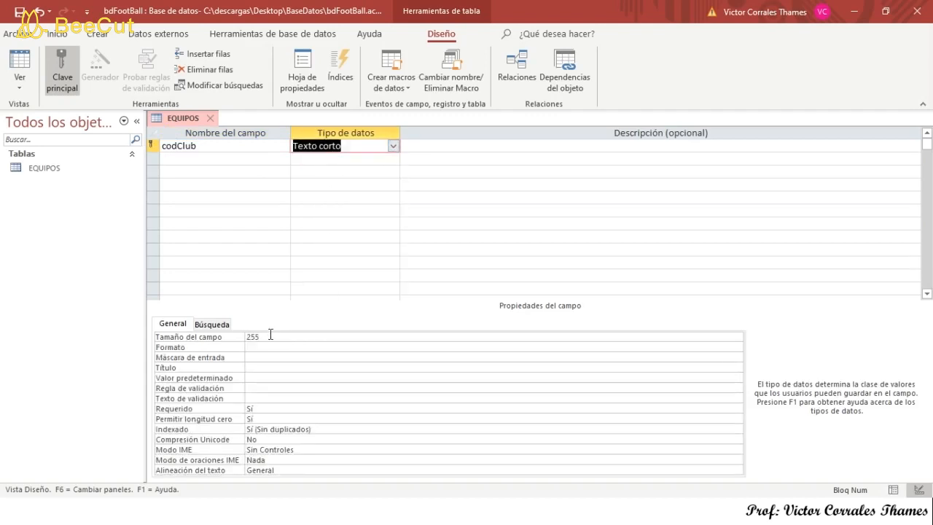
pyautogui.click(241, 337)
pyautogui.click(222, 339)
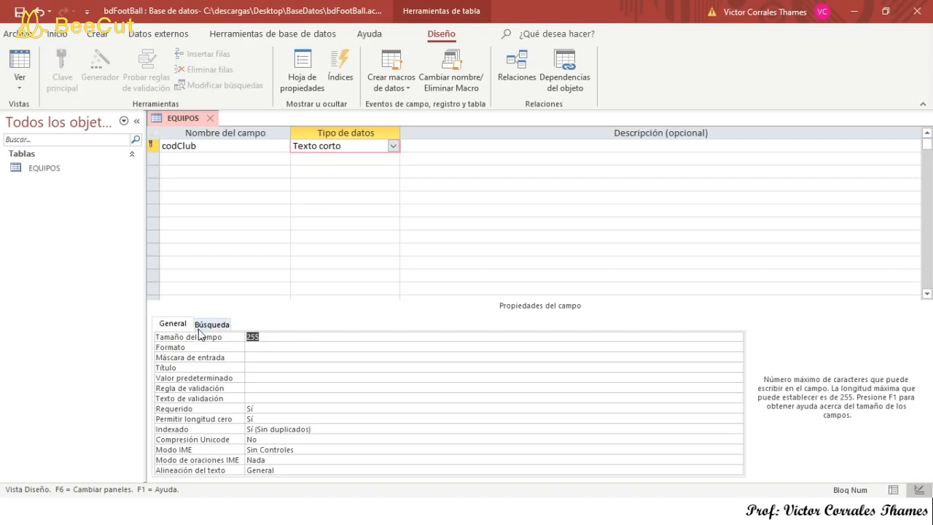
pyautogui.write('6')
# Enter the codClub field's description "Llave primaria que identifica al Club en forma unica"
pyautogui.click(412, 148)
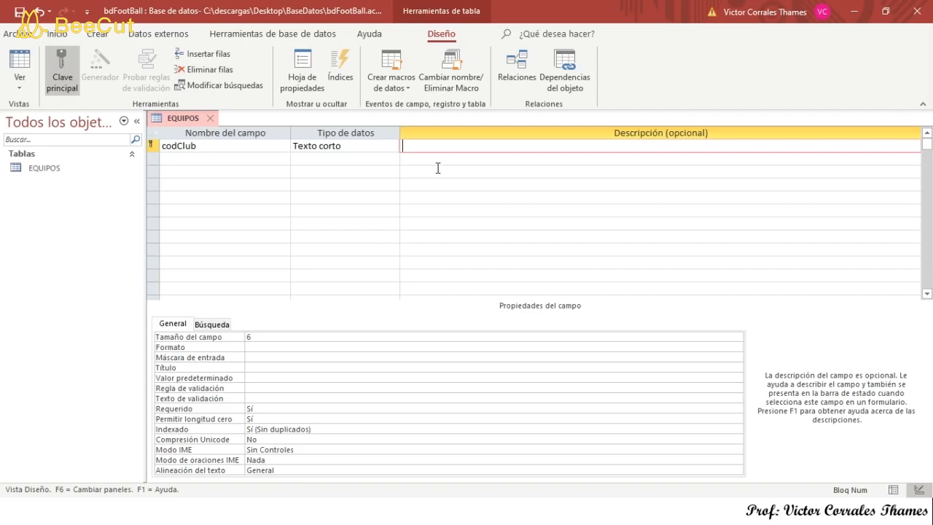
pyautogui.write('Llave primaria')
pyautogui.write('que idn')
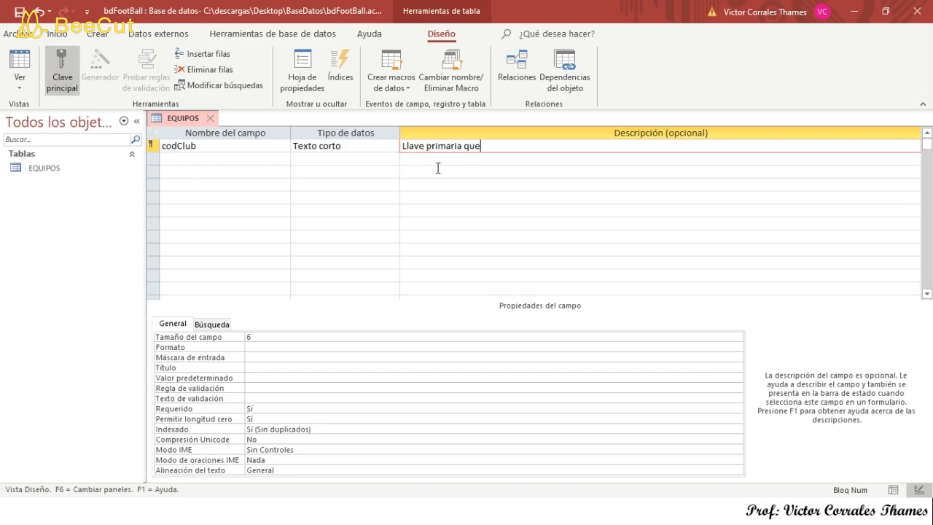
pyautogui.press('BackSpace')
pyautogui.press('BackSpace')
pyautogui.write('dentifica al Club en forma [u')
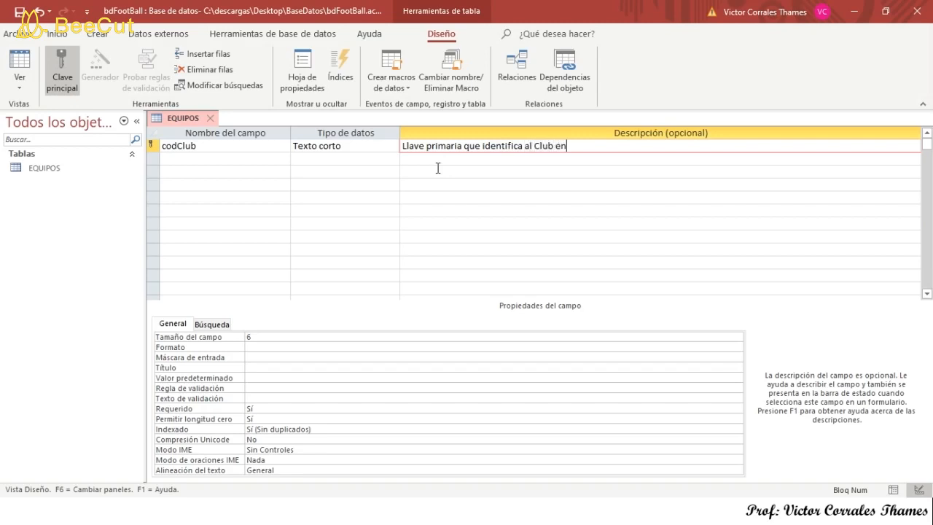
pyautogui.write('n')
pyautogui.press('BackSpace')
pyautogui.press('BackSpace')
pyautogui.press('BackSpace')
pyautogui.write('u')
pyautogui.press('BackSpace')
pyautogui.write('unica')
# Switch the Windows keyboard input language to Spanish (Costa Rica) and minimize the Clase12 folder window
pyautogui.hotkey('alt', 'Tab')
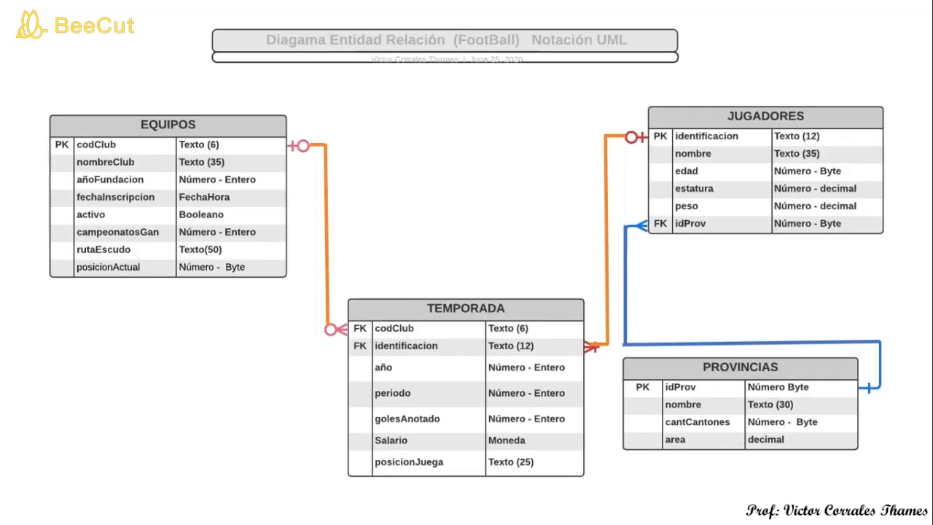
pyautogui.hotkey('alt', 'Tab')
pyautogui.hotkey('alt', 'Tab')
pyautogui.hotkey('alt', 'Tab')
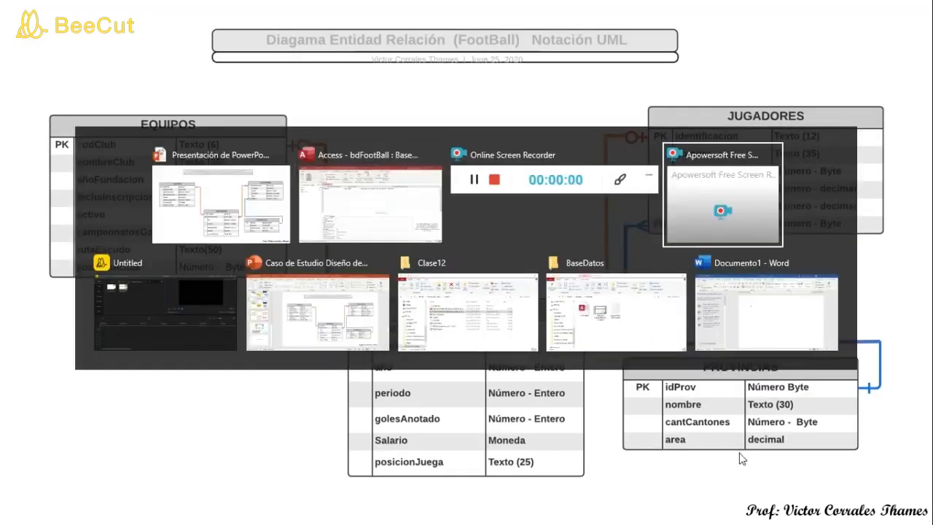
pyautogui.hotkey('alt', 'Tab')
pyautogui.hotkey('alt', 'Tab')
pyautogui.hotkey('alt', 'Tab')
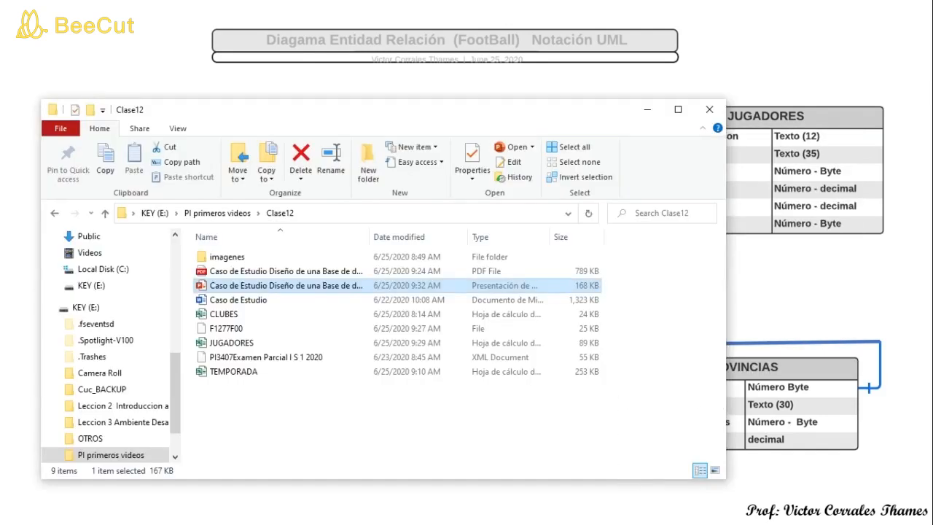
pyautogui.press('super')
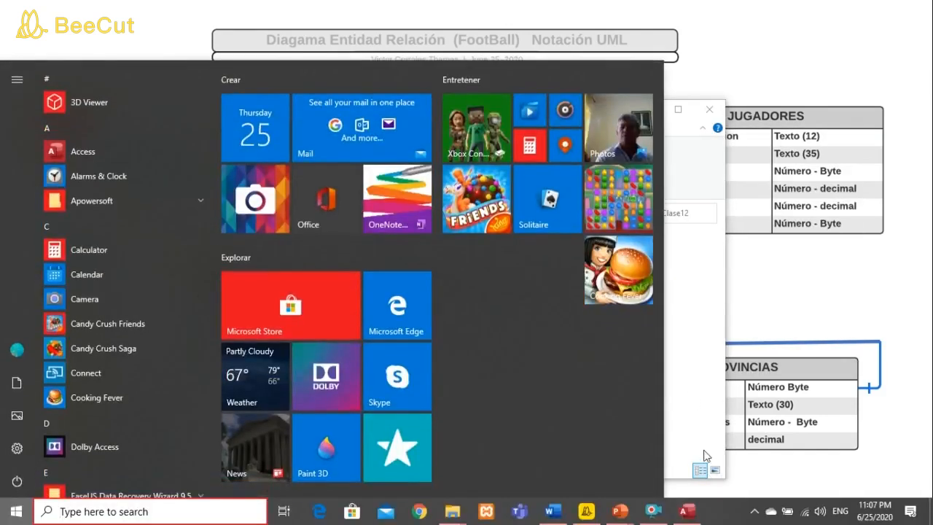
pyautogui.click(841, 511)
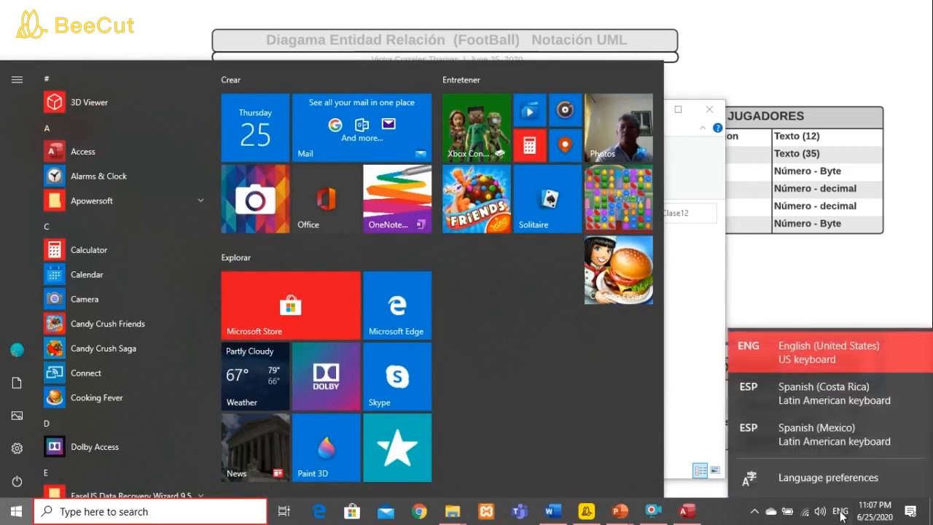
pyautogui.click(817, 403)
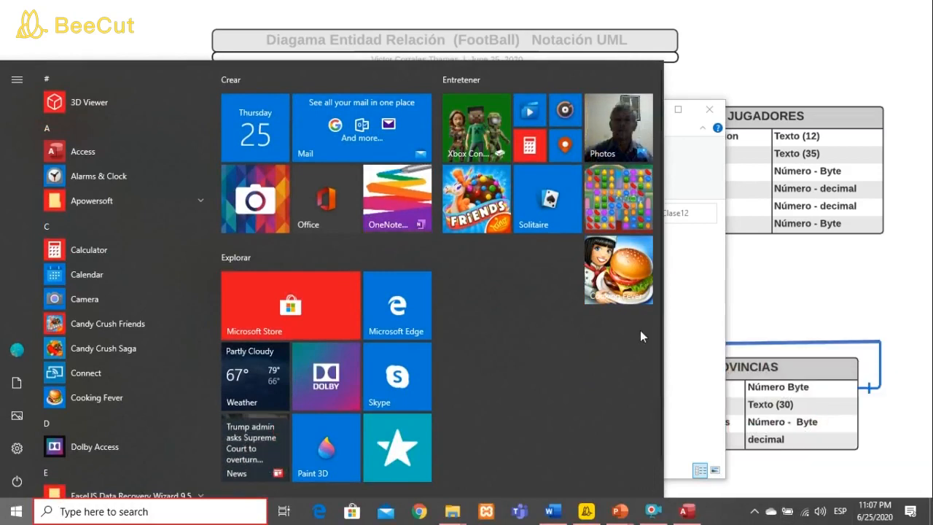
pyautogui.press('Escape')
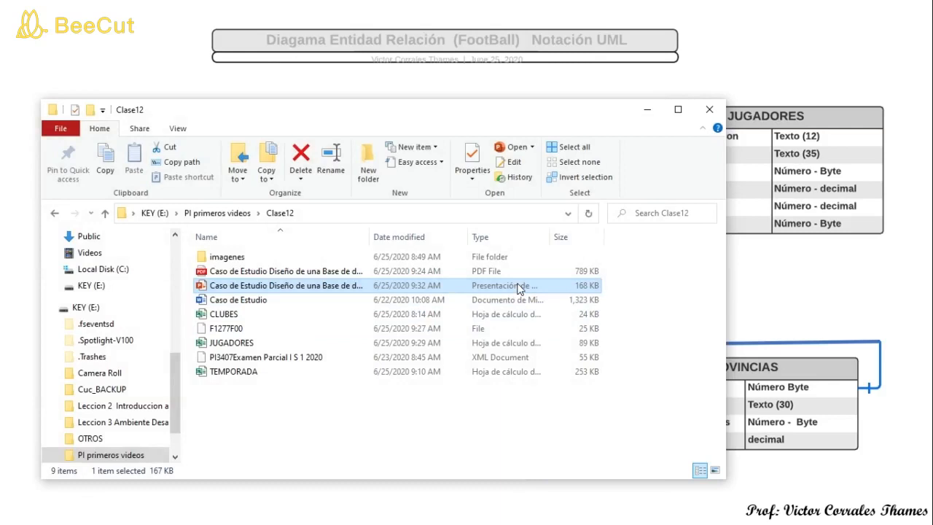
pyautogui.click(646, 110)
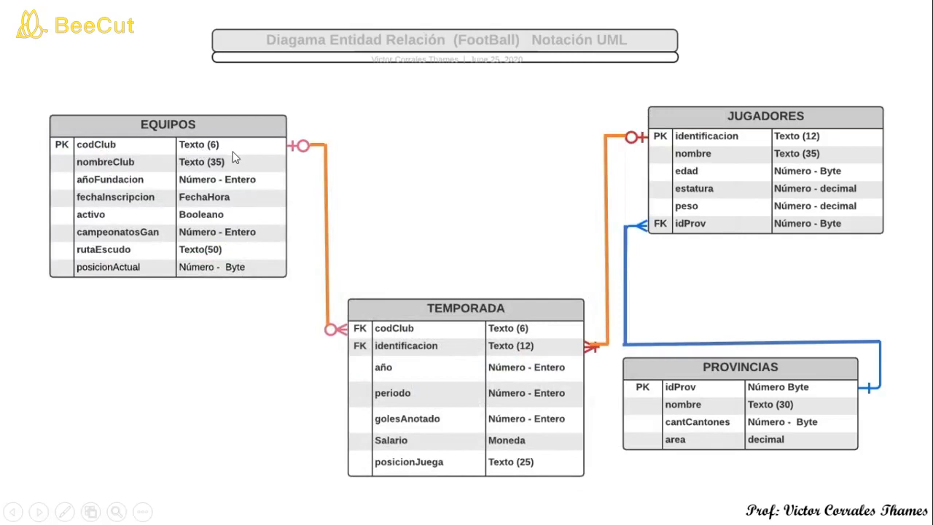
# Return to Access and correct "unica" to "única" in the codClub field's description
pyautogui.hotkey('alt', 'Tab')
pyautogui.hotkey('alt', 'Tab')
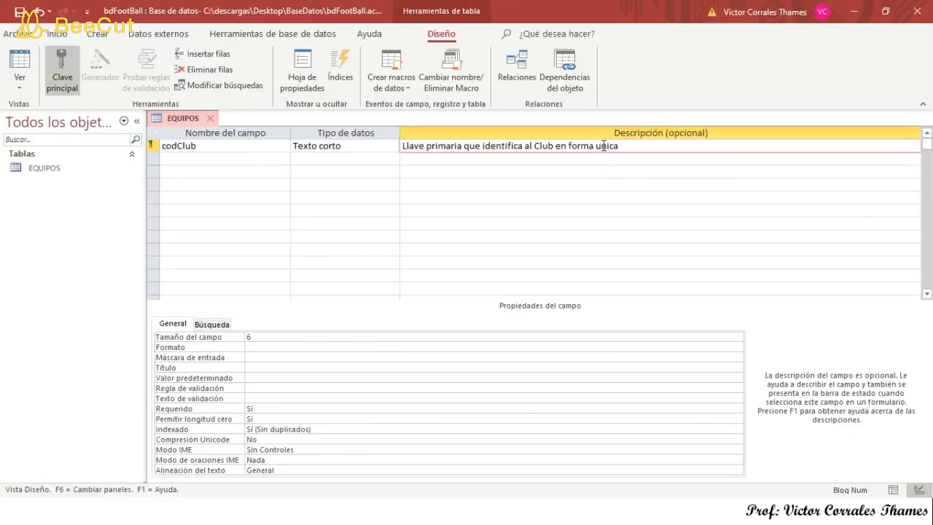
pyautogui.press('BackSpace')
pyautogui.write('ú')
# Add a nombreClub field of type Texto corto below codClub with a field size of 35
pyautogui.click(202, 158)
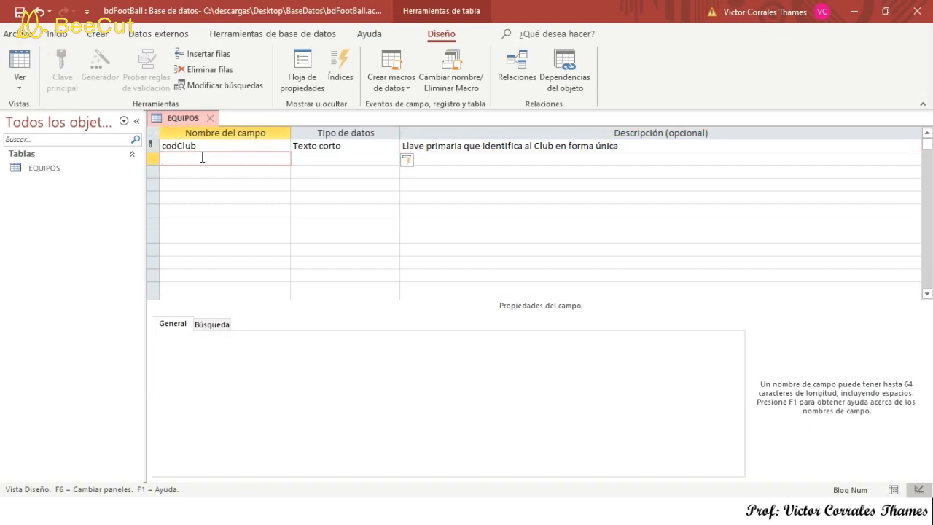
pyautogui.write('nombreClub')
pyautogui.click(303, 159)
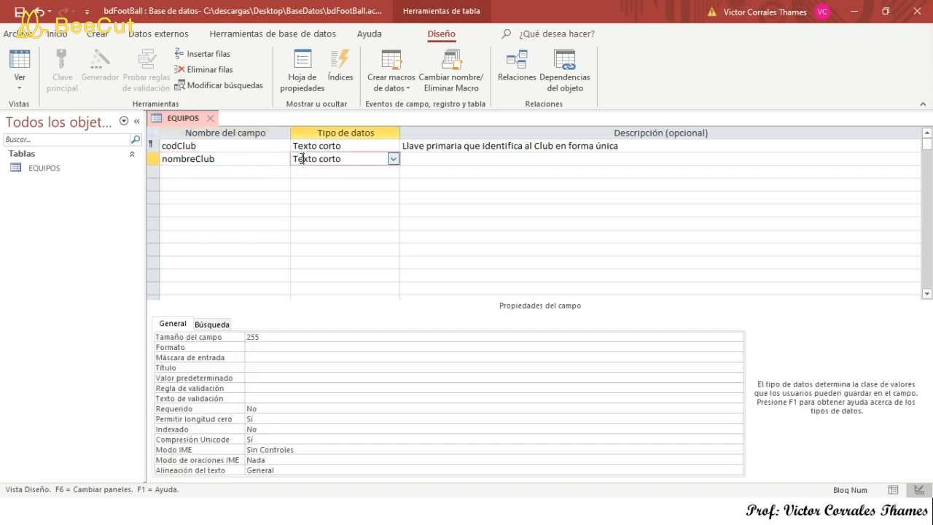
pyautogui.click(259, 340)
pyautogui.click(216, 337)
pyautogui.write('35')
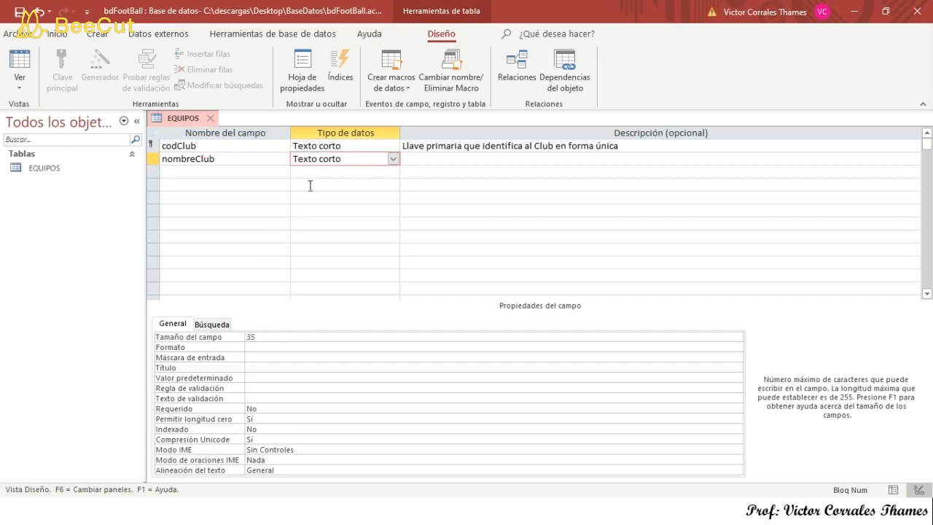
# Add an añoFundacion field of type Número below nombreClub with the field size Entero
pyautogui.click(220, 173)
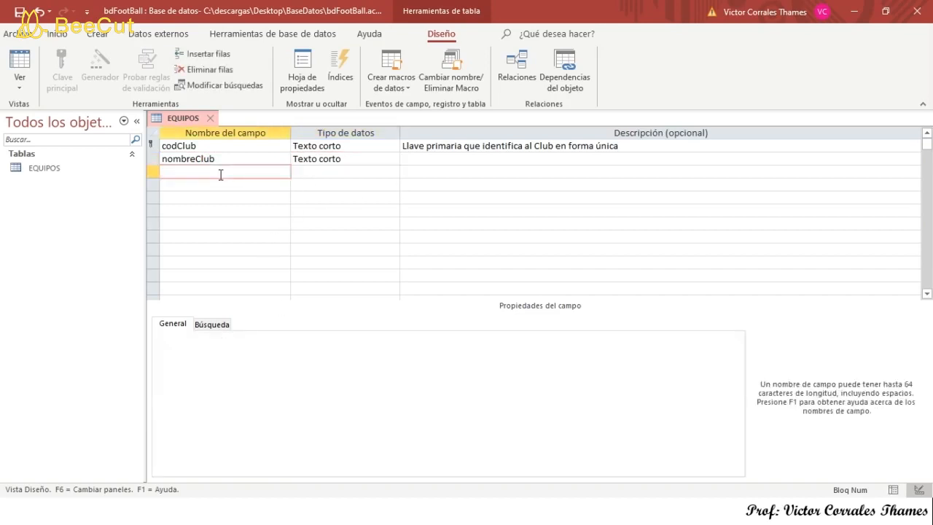
pyautogui.write('añoFundacion')
pyautogui.click(313, 174)
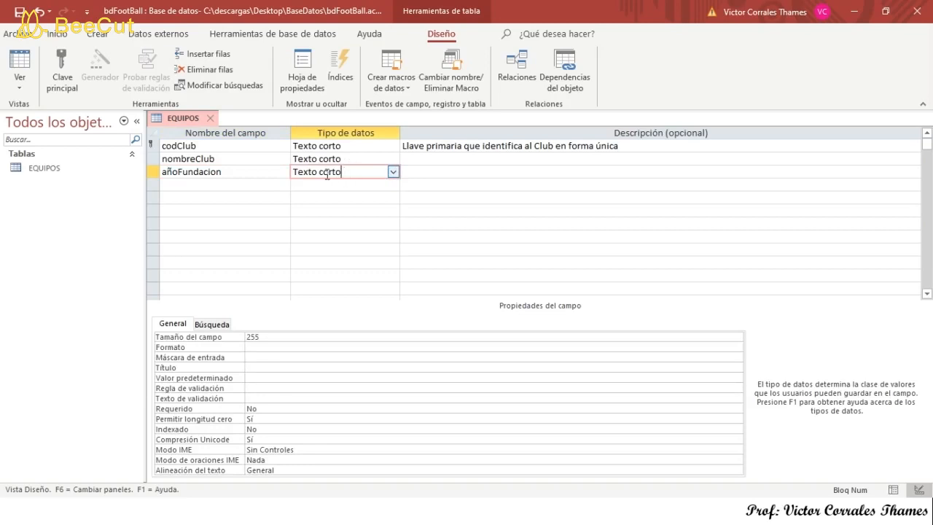
pyautogui.click(393, 173)
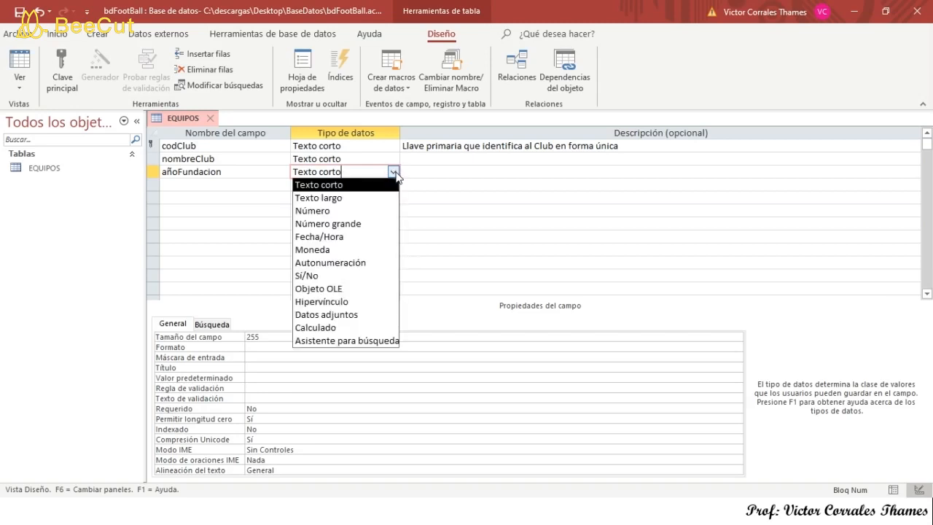
pyautogui.click(327, 207)
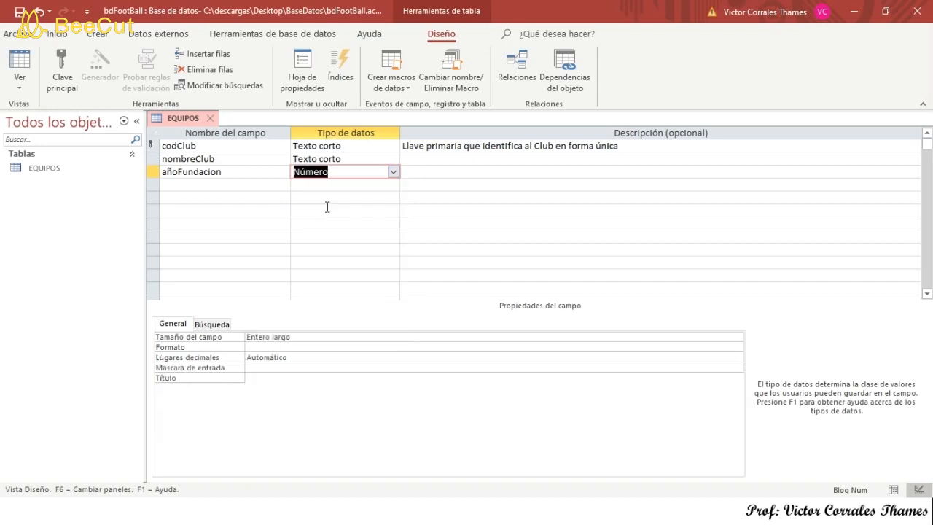
pyautogui.click(294, 336)
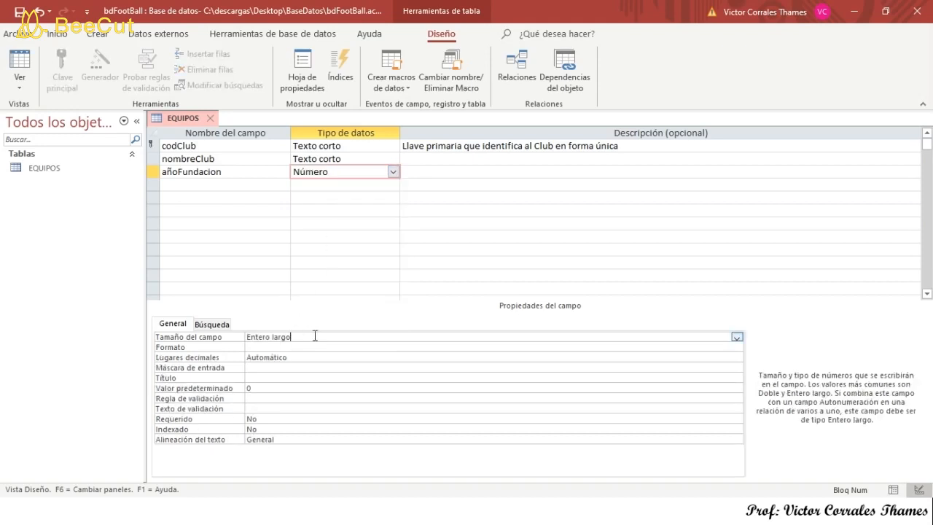
pyautogui.click(736, 338)
pyautogui.click(277, 356)
# Add a fechaInscripcion field below añoFundacion with the data type Fecha/Hora
pyautogui.click(194, 187)
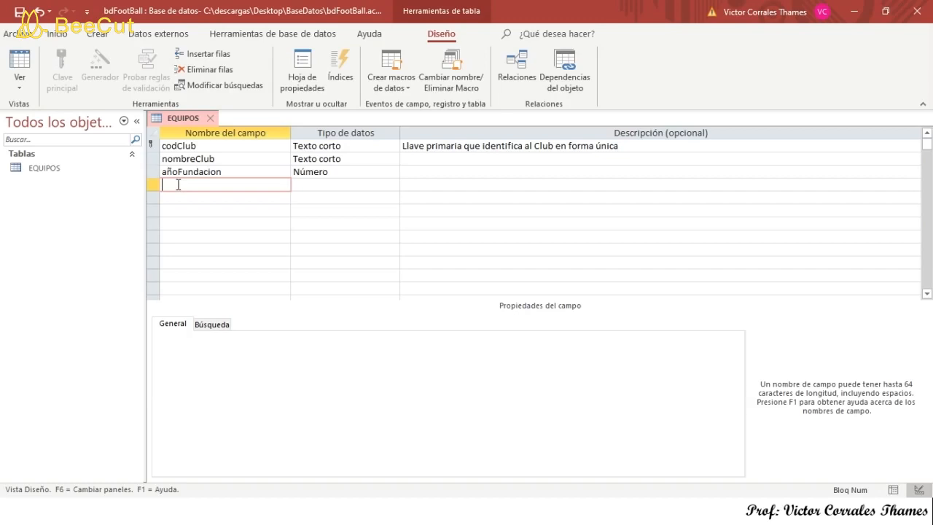
pyautogui.write('r')
pyautogui.write('fecha')
pyautogui.write('Inscripi')
pyautogui.write('cion')
pyautogui.press('Tab')
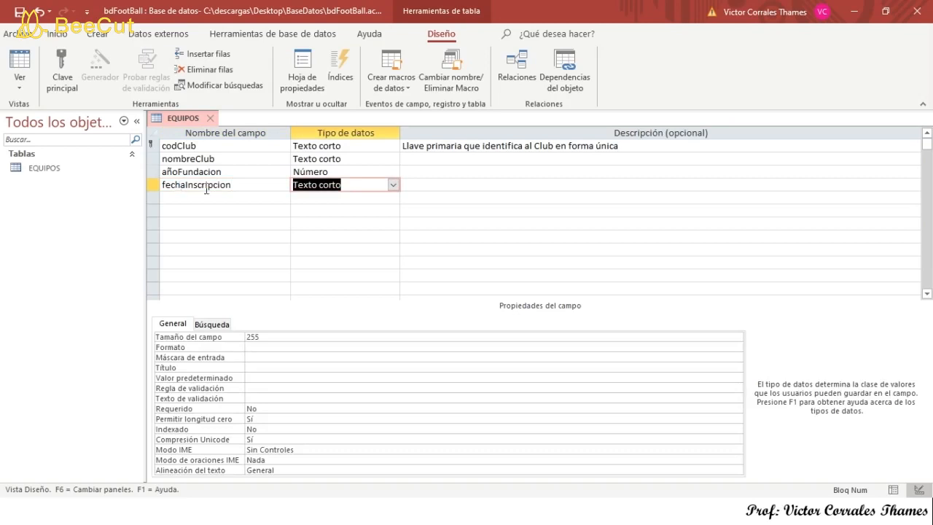
pyautogui.click(393, 186)
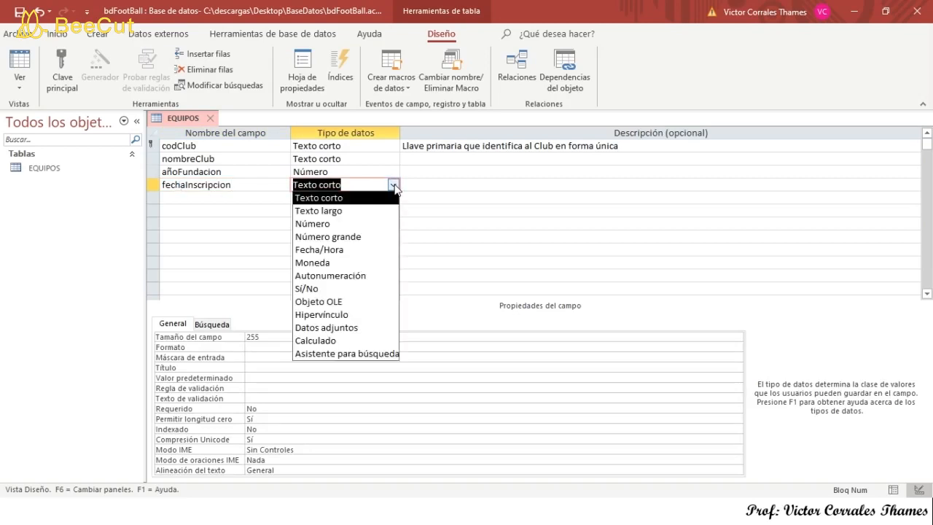
pyautogui.click(331, 250)
# Set the fechaInscripcion field's display format to Fecha corta
pyautogui.click(266, 336)
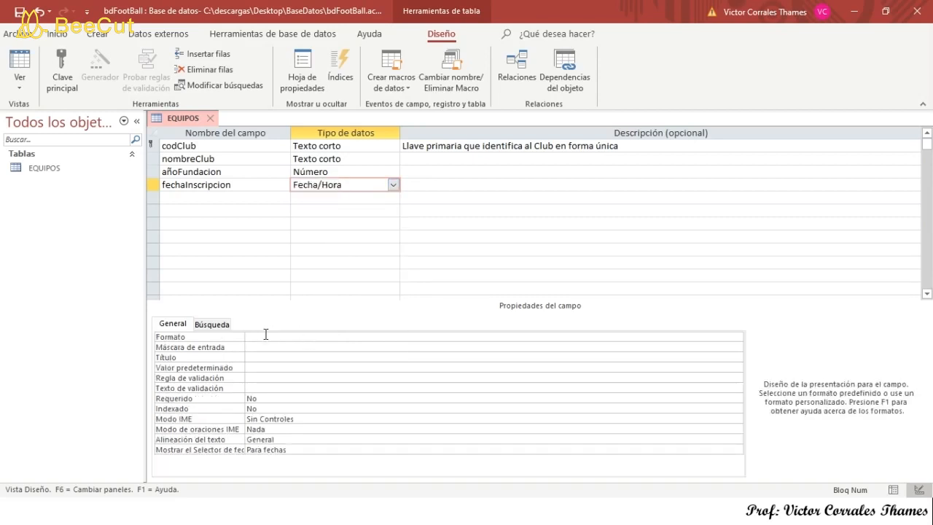
pyautogui.click(736, 338)
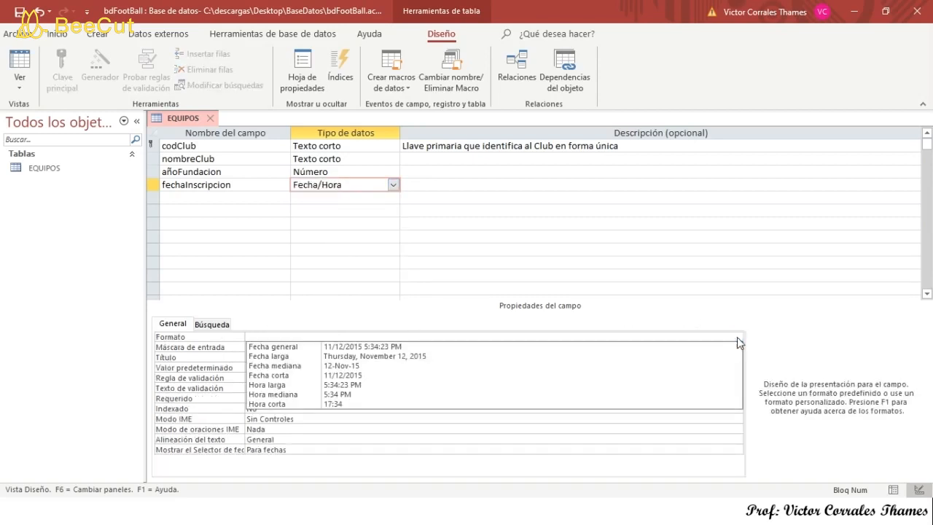
pyautogui.click(340, 376)
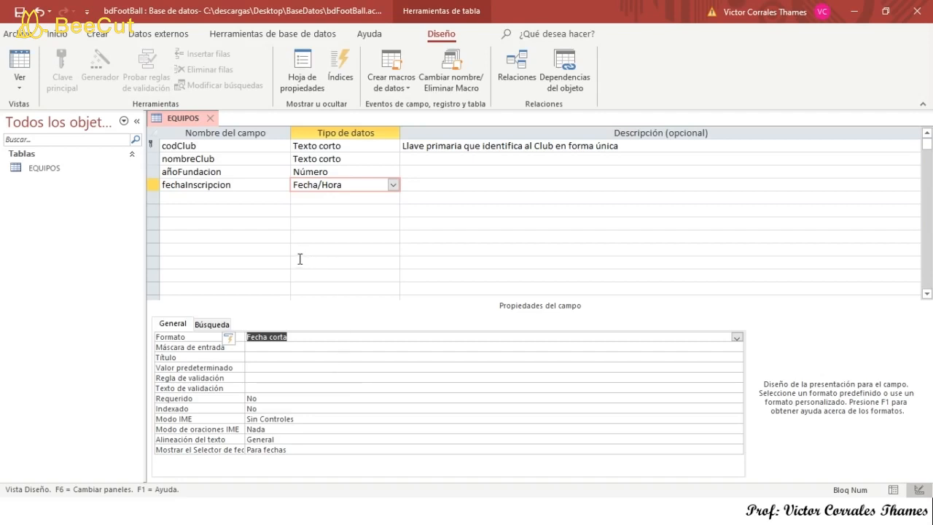
# Add an activo field below fechaInscripcion with the data type Sí/No
pyautogui.click(213, 198)
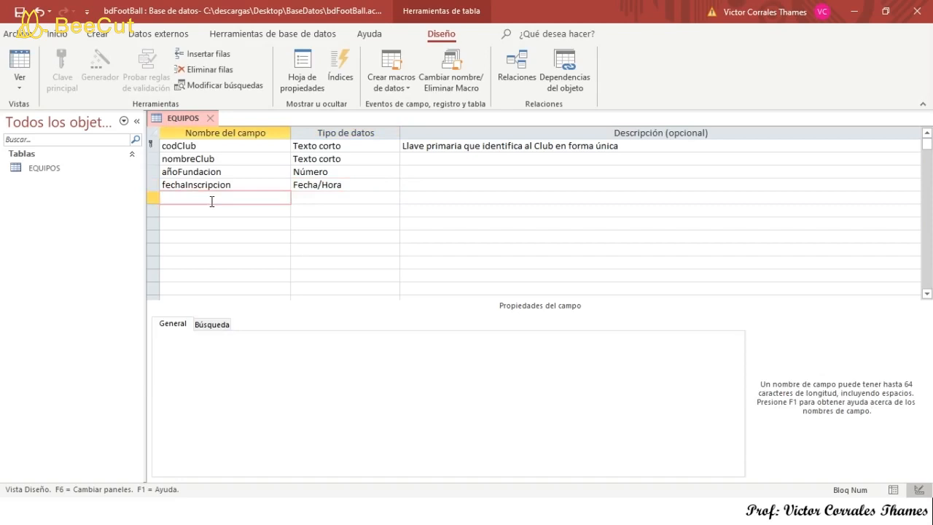
pyautogui.write('activo')
pyautogui.click(321, 203)
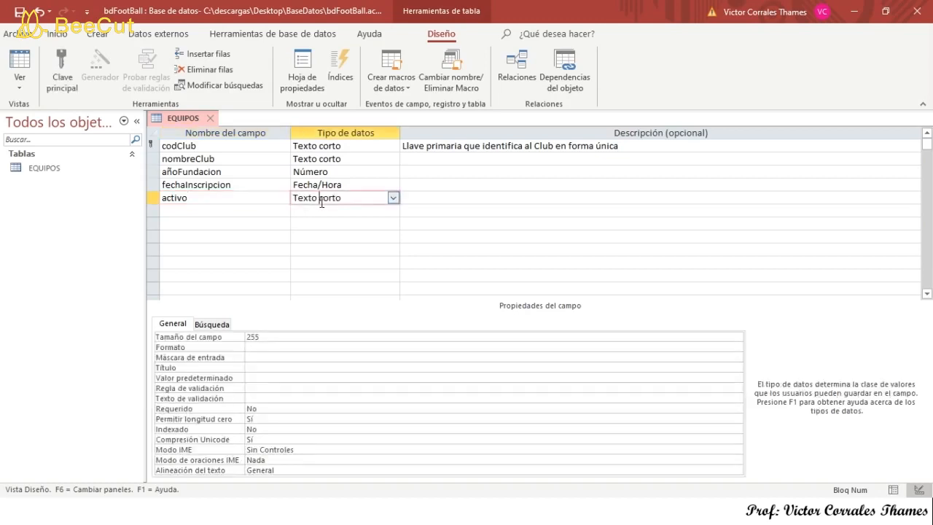
pyautogui.click(393, 198)
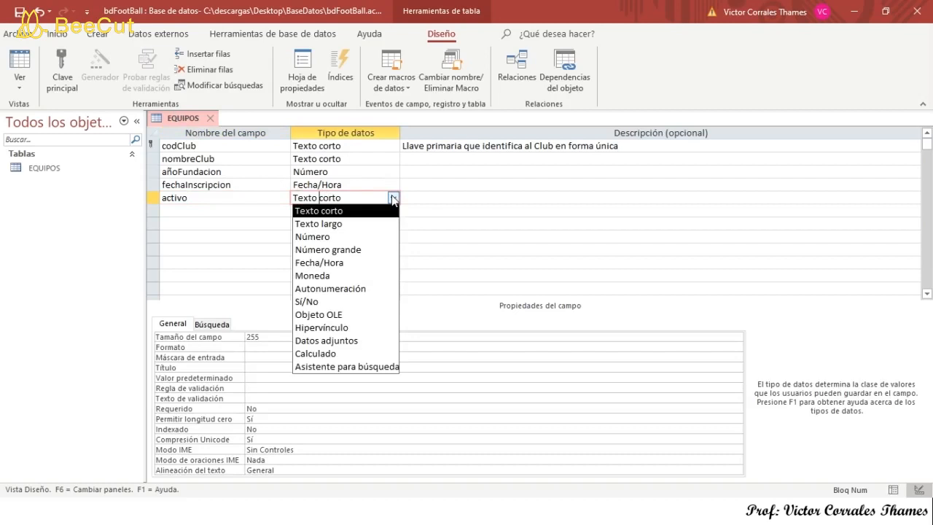
pyautogui.click(340, 301)
pyautogui.click(192, 212)
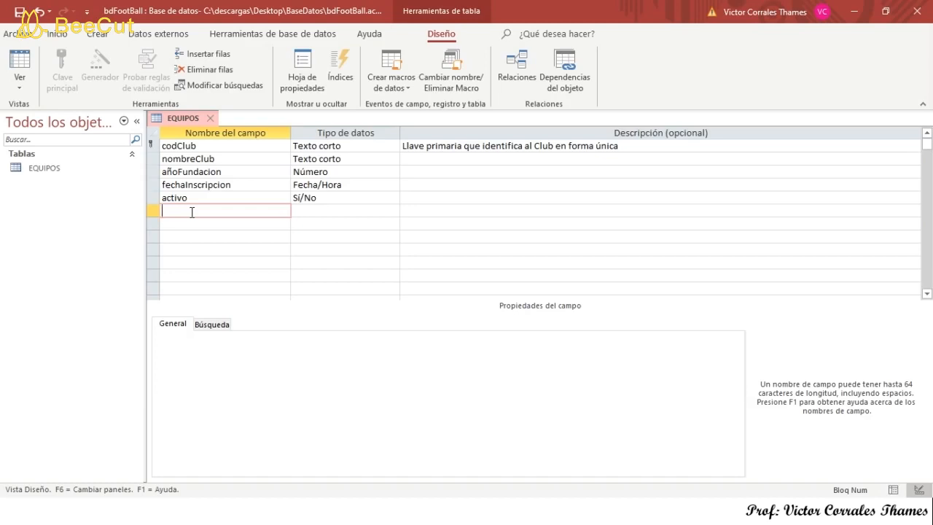
# Add a campeonatosGan field of type Número below activo with the field size Entero
pyautogui.write('campeonatosGan')
pyautogui.click(314, 210)
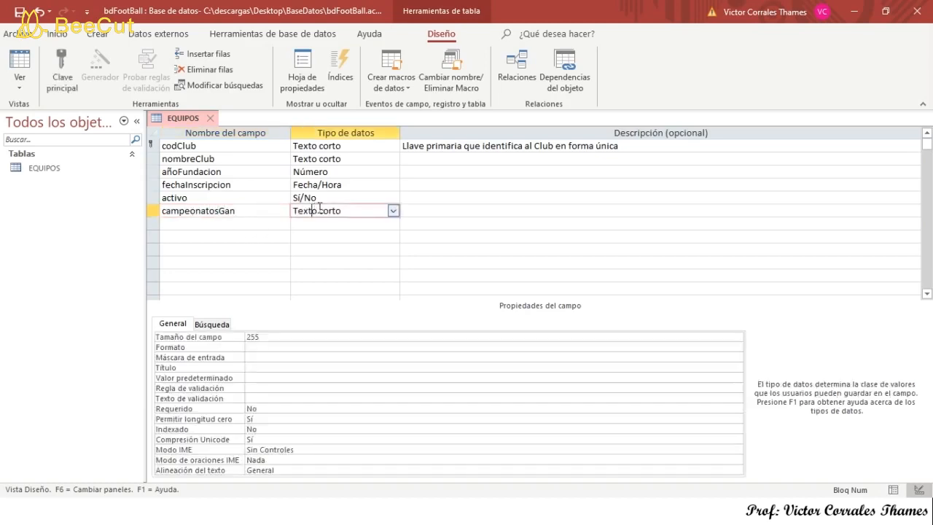
pyautogui.click(393, 211)
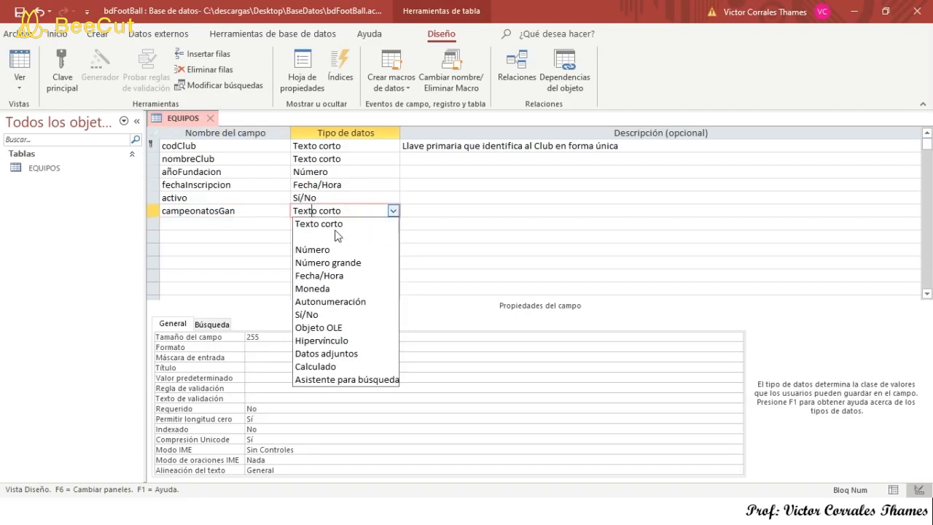
pyautogui.click(328, 251)
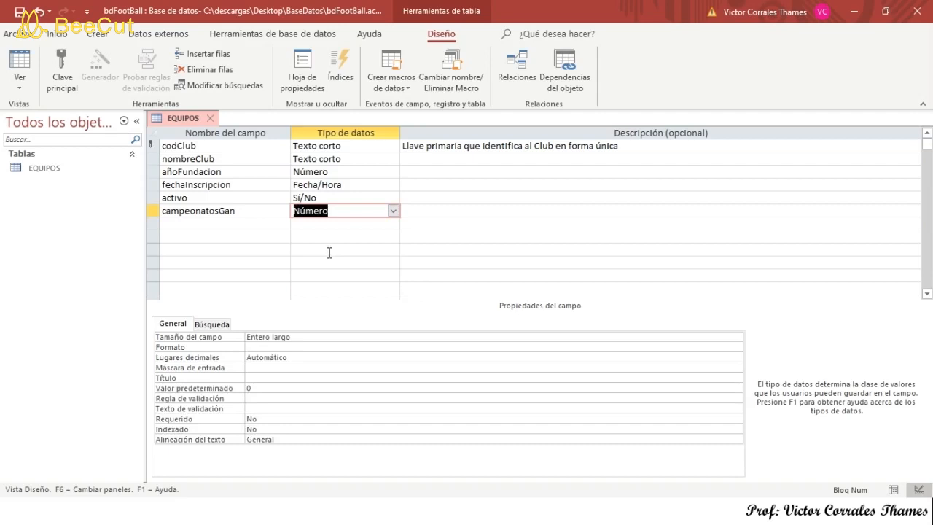
pyautogui.click(291, 337)
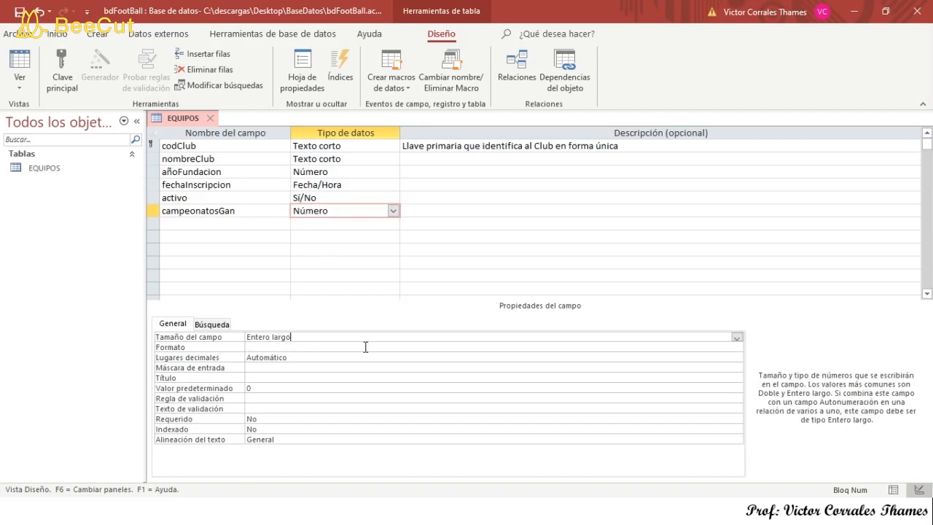
pyautogui.click(737, 337)
pyautogui.click(285, 357)
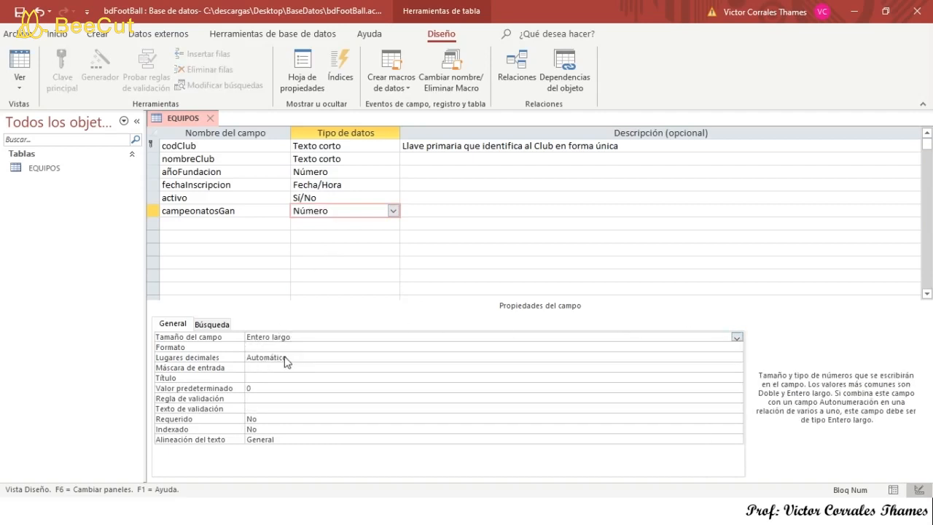
# Add a rutaEscudo field of type Texto corto below campeonatosGan with the field size 50
pyautogui.click(176, 226)
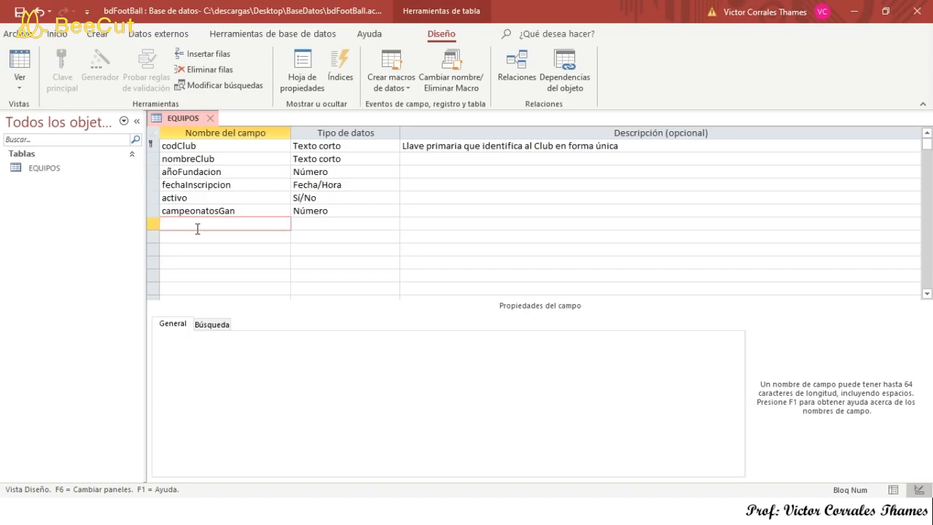
pyautogui.write('rutaEscudo')
pyautogui.press('Tab')
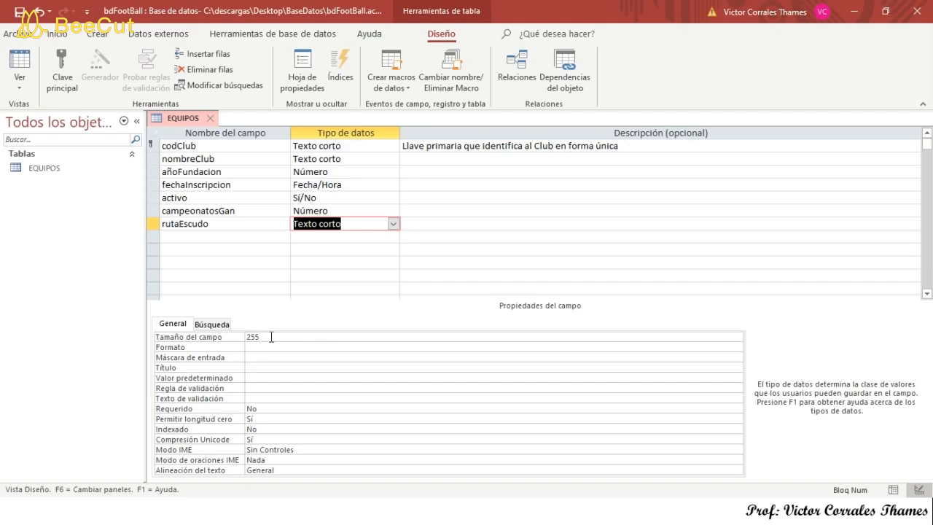
pyautogui.click(270, 337)
pyautogui.moveTo(270, 337); pyautogui.dragTo(225, 329)
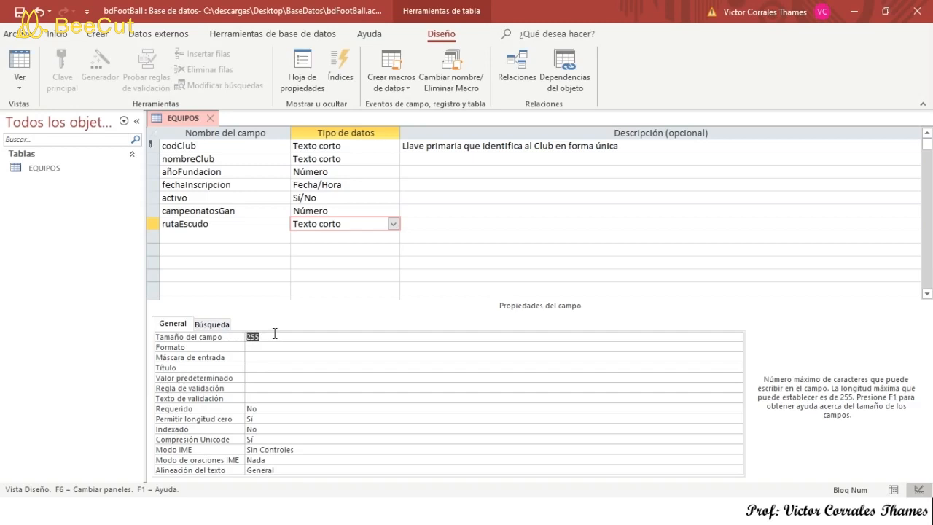
pyautogui.write('50')
# Add a posicionActual field of type Número below rutaEscudo with the field size Byte
pyautogui.click(190, 238)
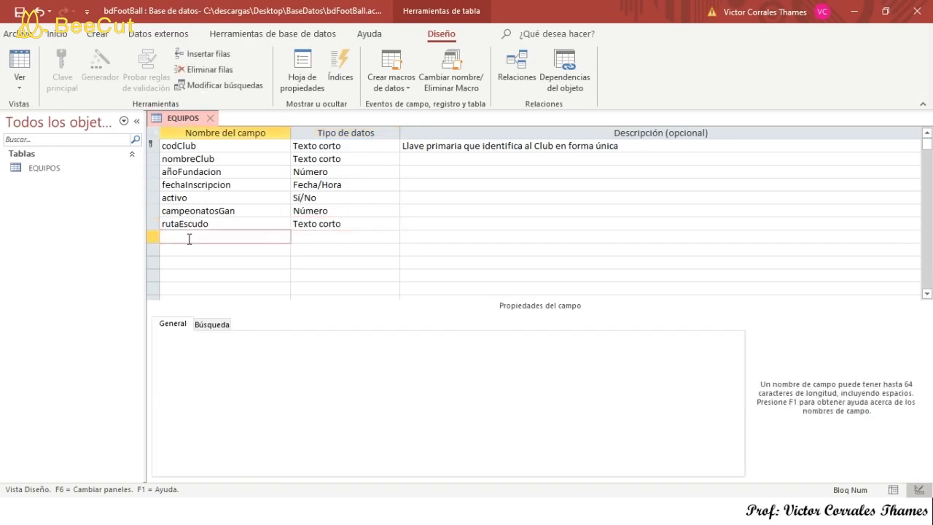
pyautogui.write('posicionActuqa')
pyautogui.press('BackSpace')
pyautogui.press('BackSpace')
pyautogui.write('al')
pyautogui.click(316, 241)
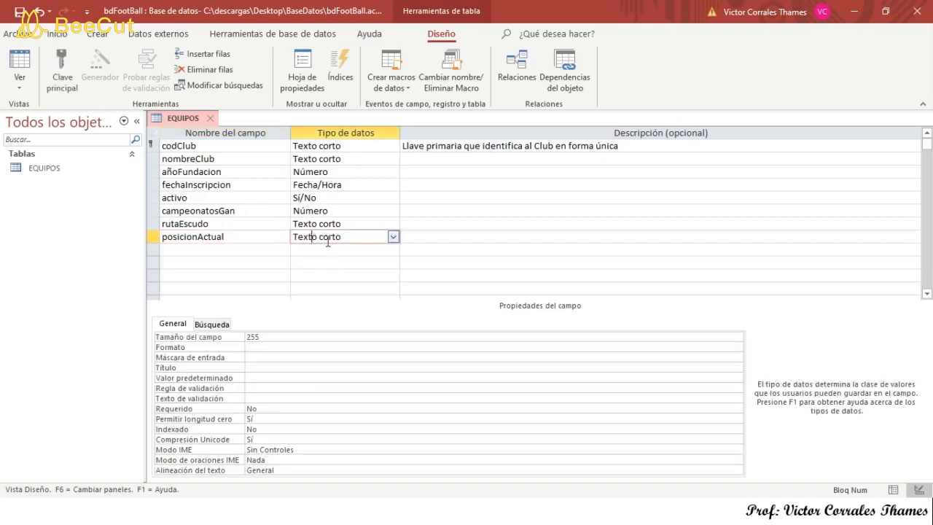
pyautogui.click(393, 238)
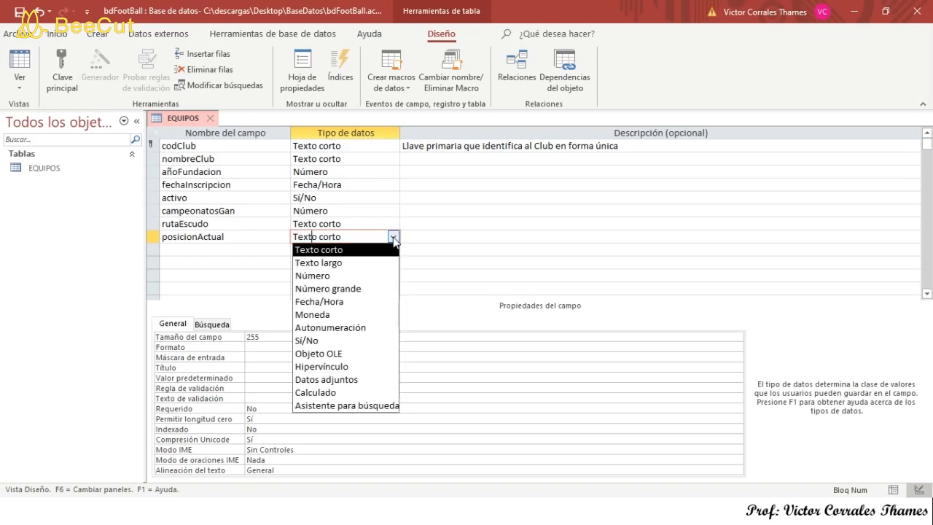
pyautogui.click(326, 276)
pyautogui.click(309, 339)
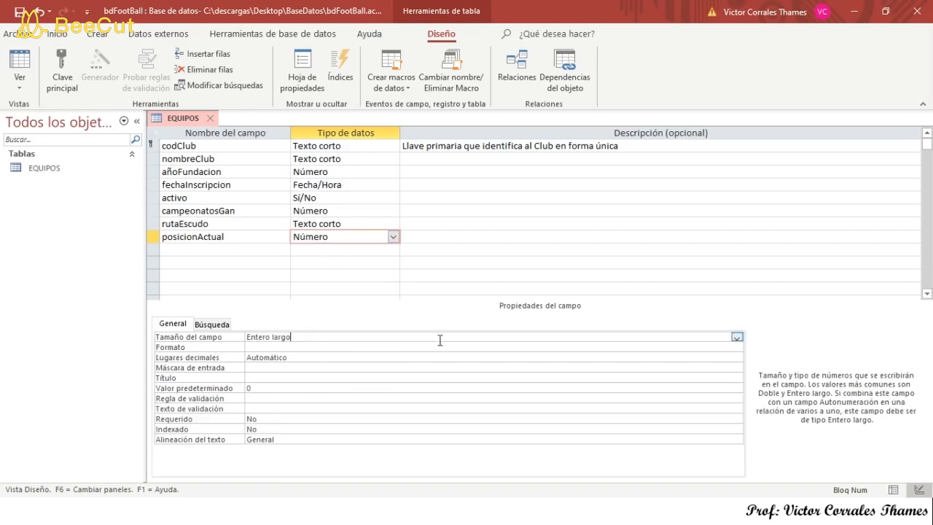
pyautogui.click(737, 337)
pyautogui.click(274, 347)
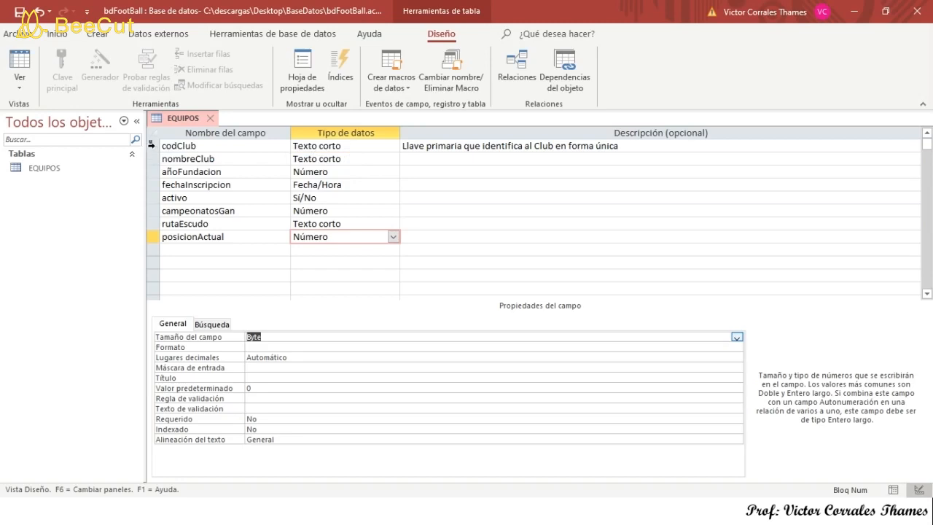
# Remove the primary key from the codClub field and assign it to codClub again
pyautogui.click(152, 145)
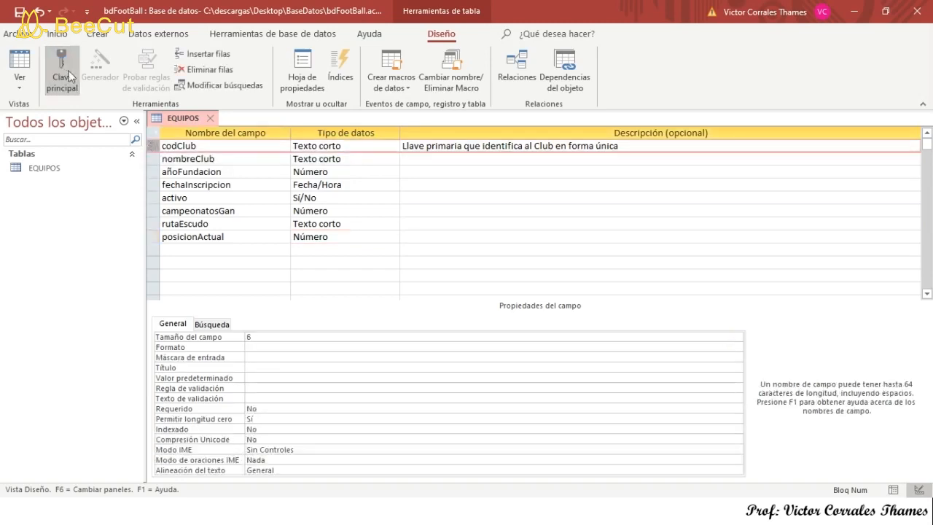
pyautogui.click(207, 188)
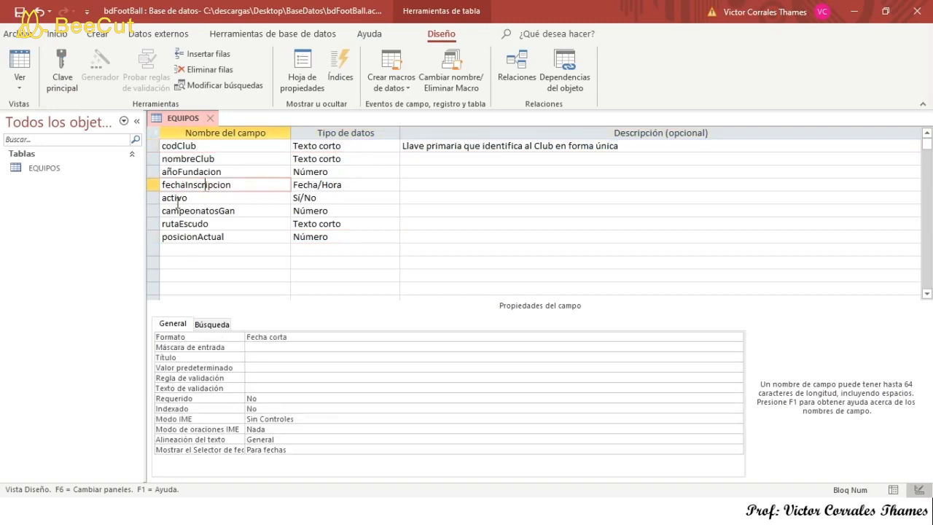
pyautogui.click(153, 146)
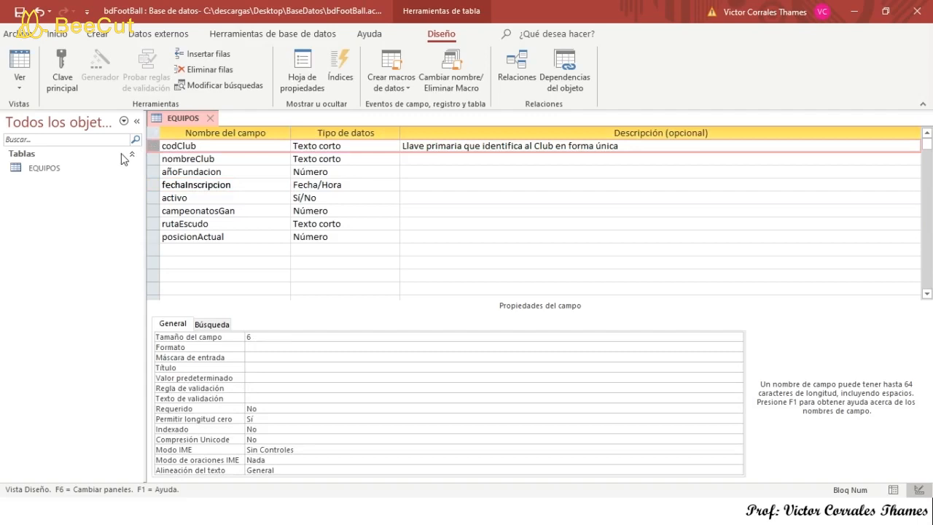
pyautogui.click(62, 82)
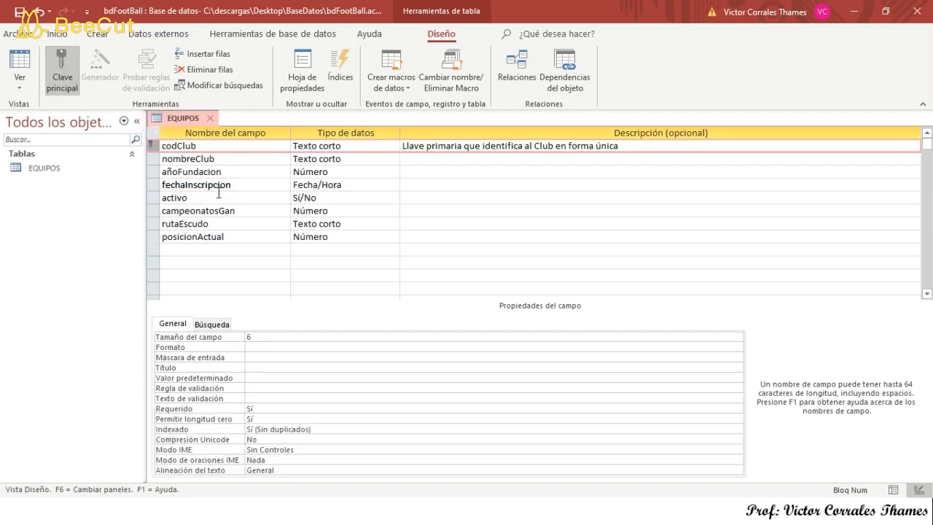
# Save the EQUIPOS table design and create a new table in Design view
pyautogui.rightClick(187, 119)
pyautogui.click(209, 130)
pyautogui.click(97, 34)
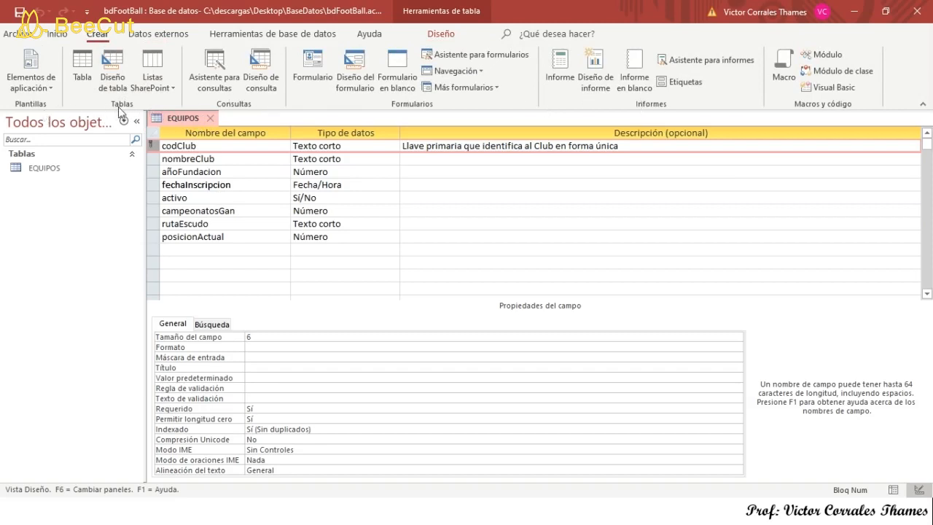
pyautogui.click(113, 70)
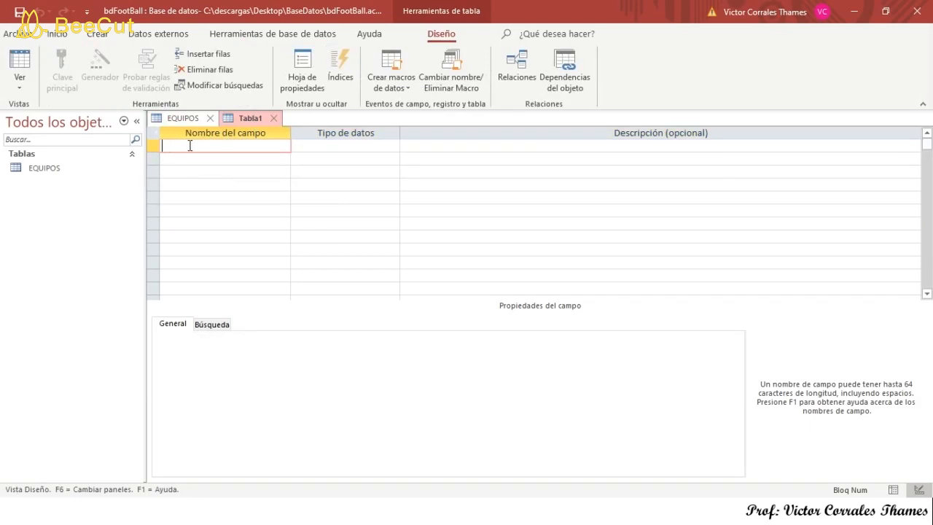
# Add an identificacion field of type Texto corto as the new table's first field, with the field size 12
pyautogui.write('identificacion')
pyautogui.press('Tab')
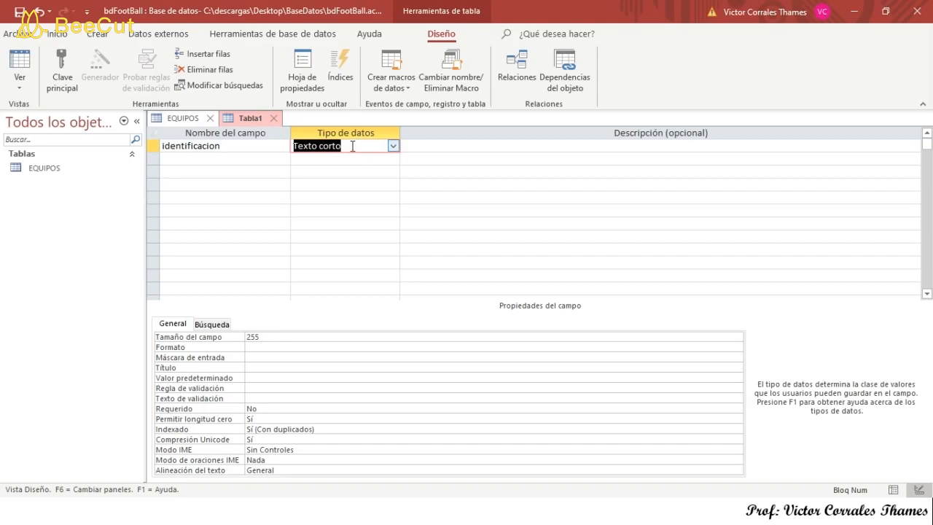
pyautogui.doubleClick(271, 337)
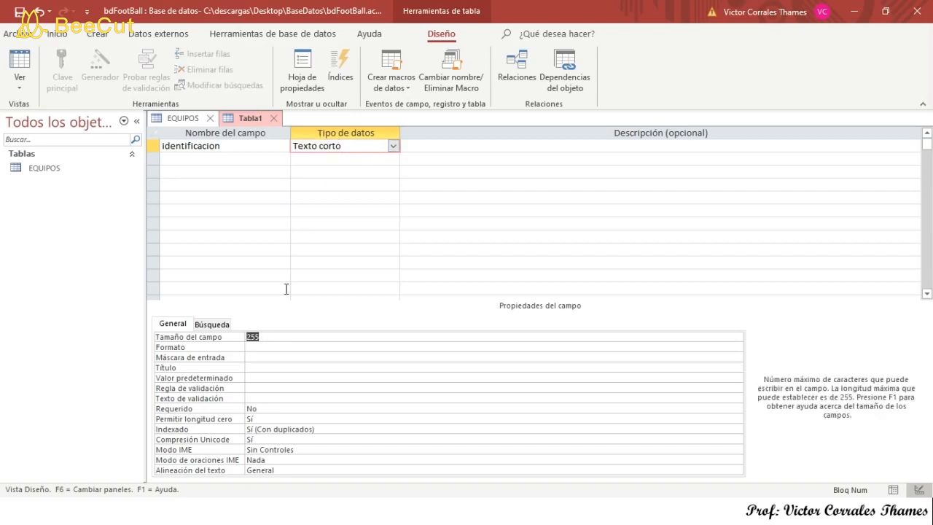
pyautogui.write('12')
pyautogui.click(257, 348)
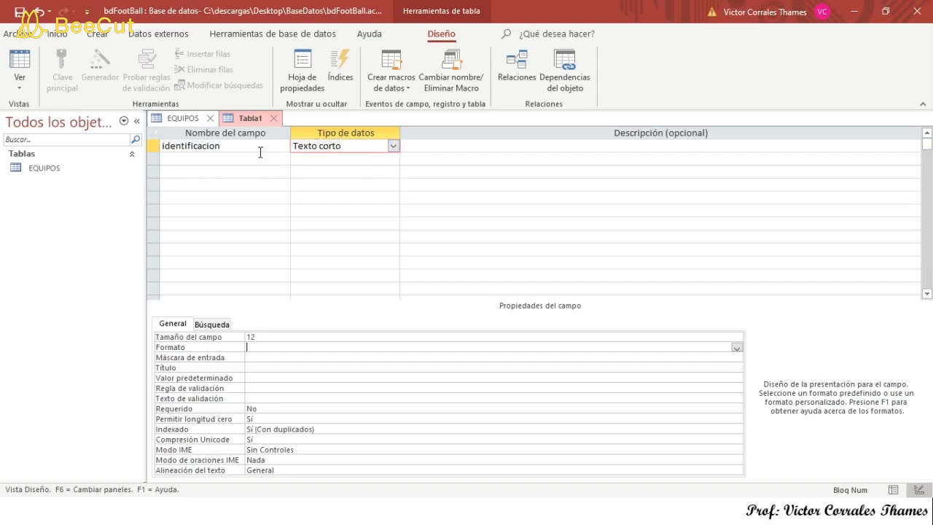
# Check the JUGADORES entity in the diagram and add a nombre field of type Texto corto with the field size 35 below identificacion
pyautogui.click(187, 158)
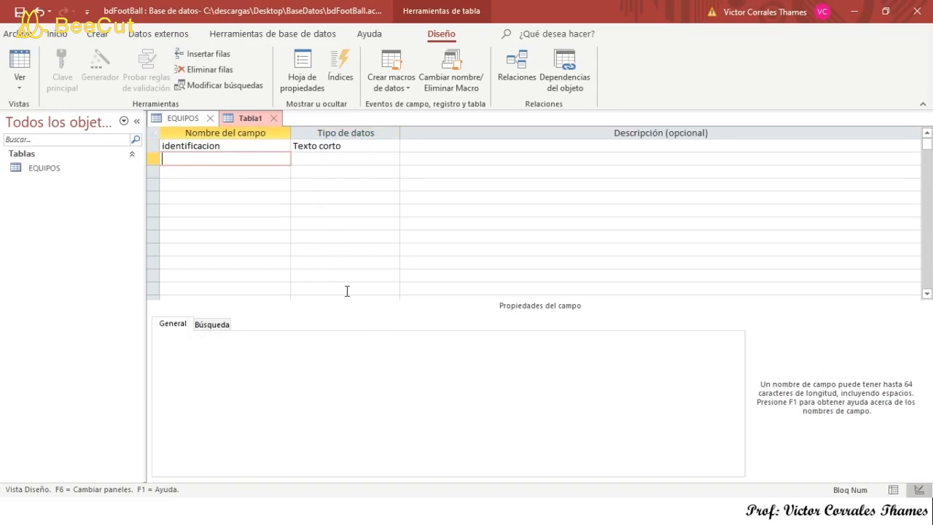
pyautogui.hotkey('alt', 'Tab')
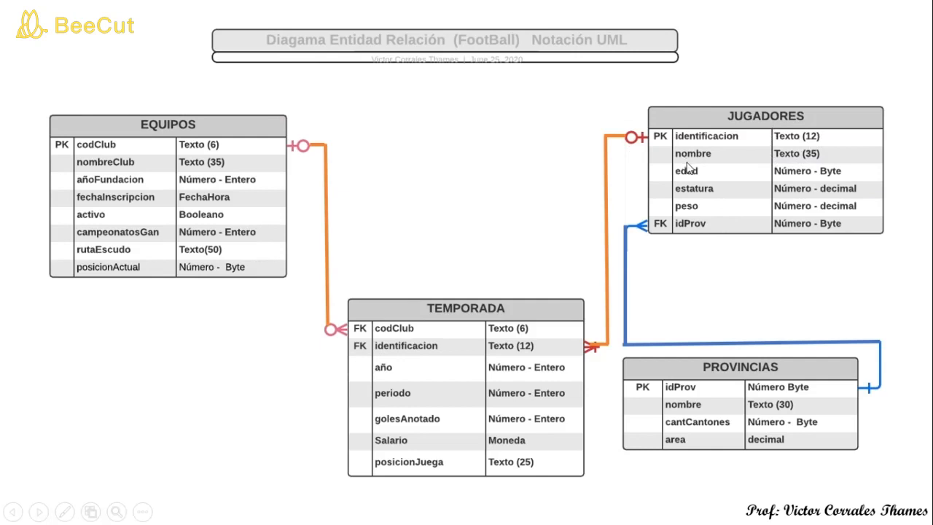
pyautogui.hotkey('alt', 'Tab')
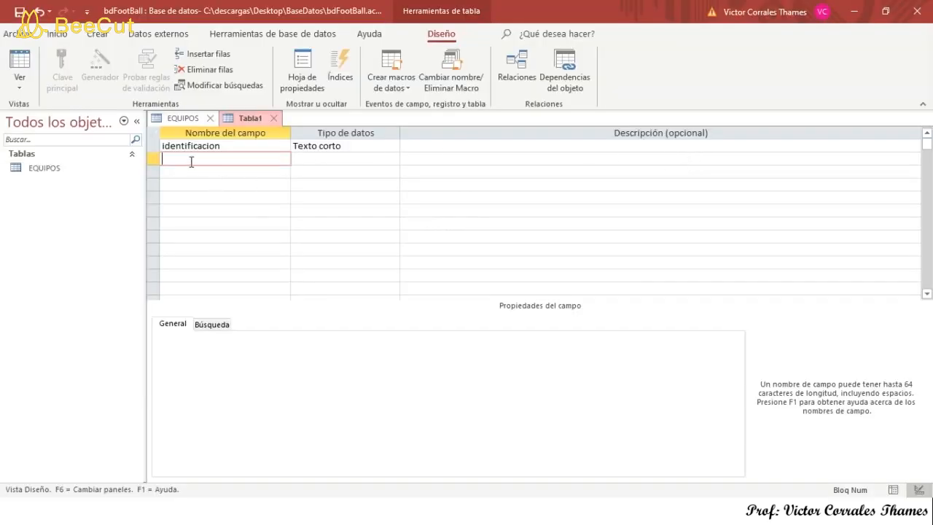
pyautogui.write('nombre')
pyautogui.press('Tab')
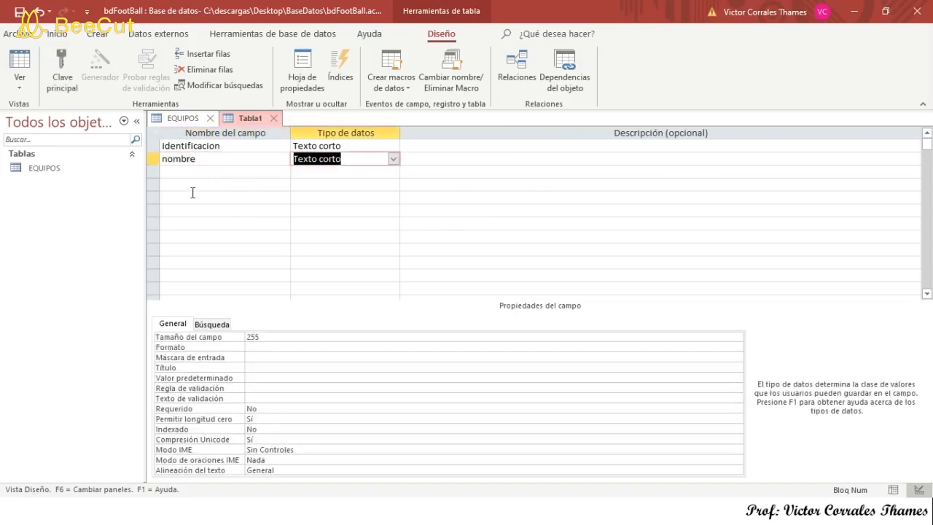
pyautogui.click(263, 337)
pyautogui.moveTo(255, 336); pyautogui.dragTo(240, 345)
pyautogui.press('BackSpace')
pyautogui.press('BackSpace')
pyautogui.press('BackSpace')
pyautogui.write('35')
pyautogui.press('Return')
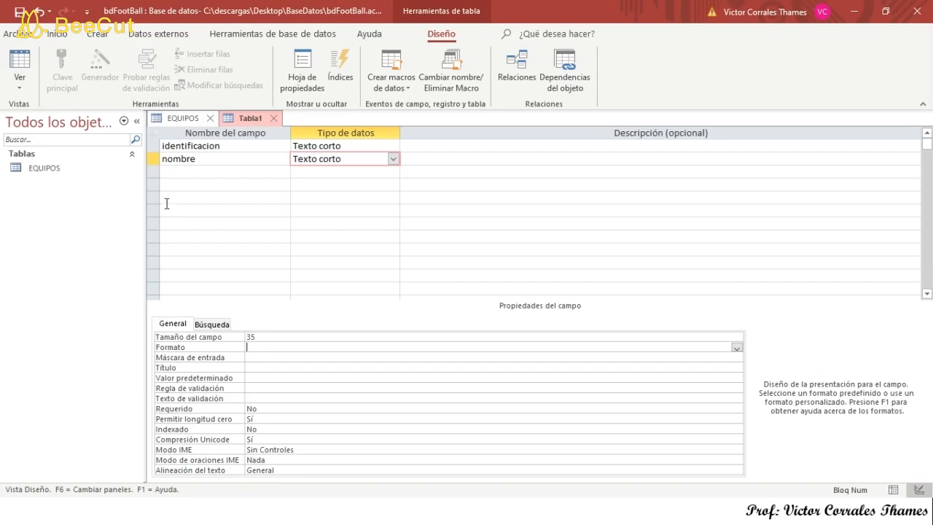
# Add an edad field of type Número below nombre with the field size Byte
pyautogui.click(166, 174)
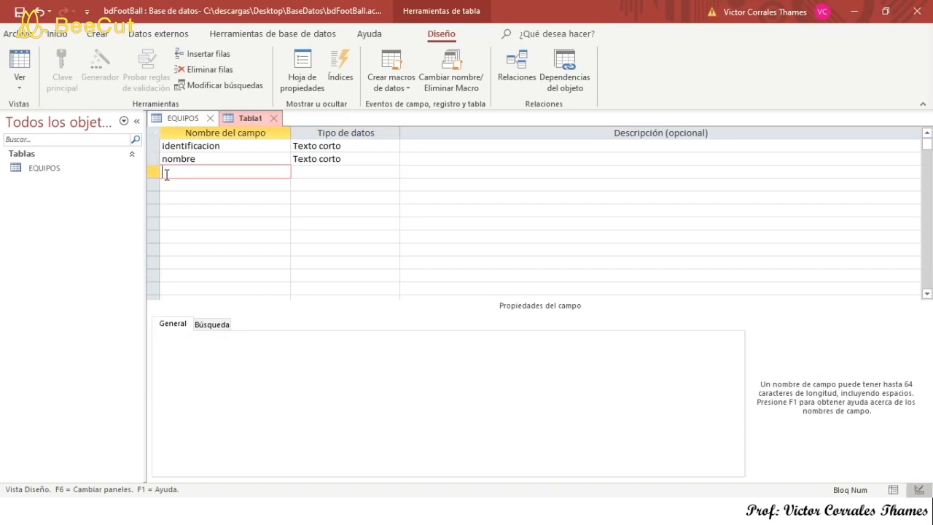
pyautogui.write('edad')
pyautogui.press('Tab')
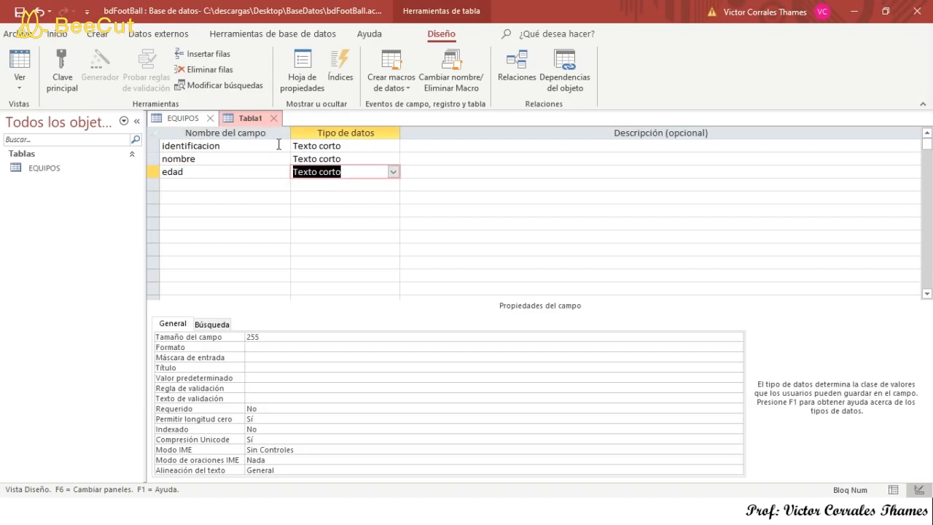
pyautogui.click(392, 173)
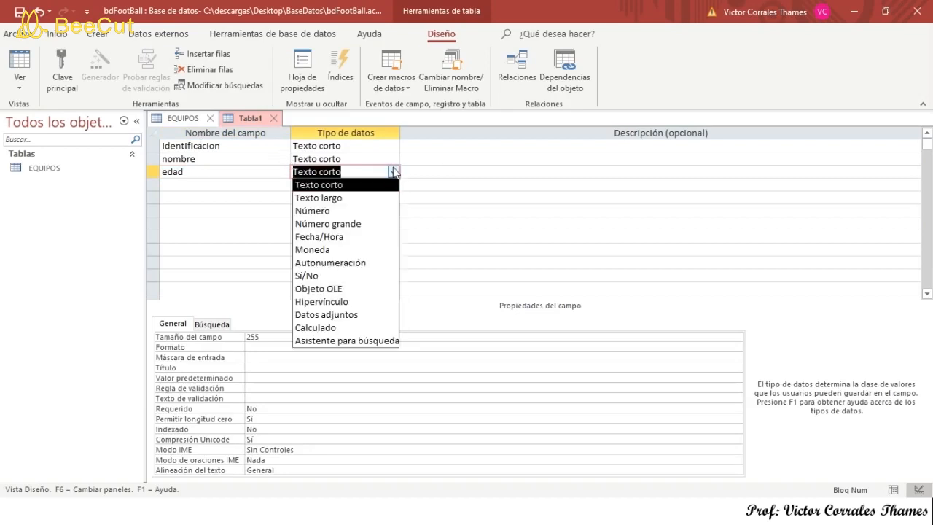
pyautogui.click(331, 213)
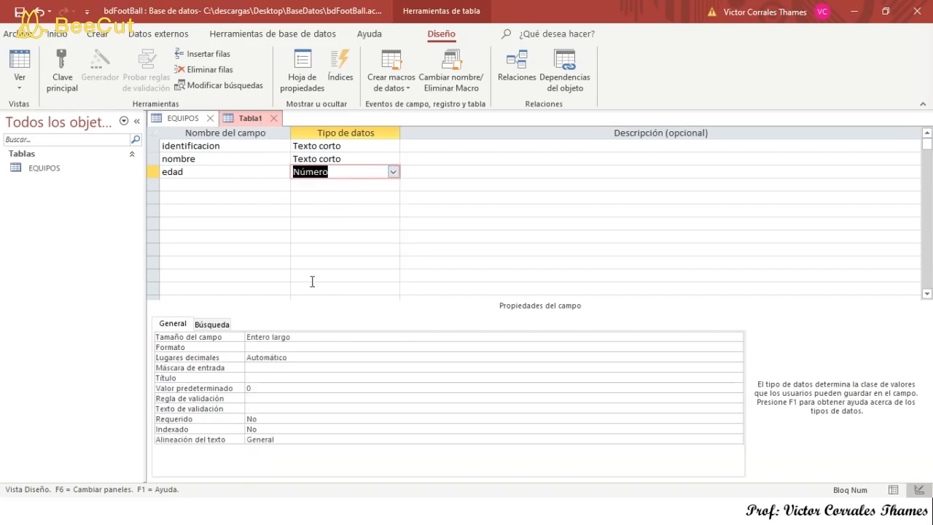
pyautogui.click(297, 337)
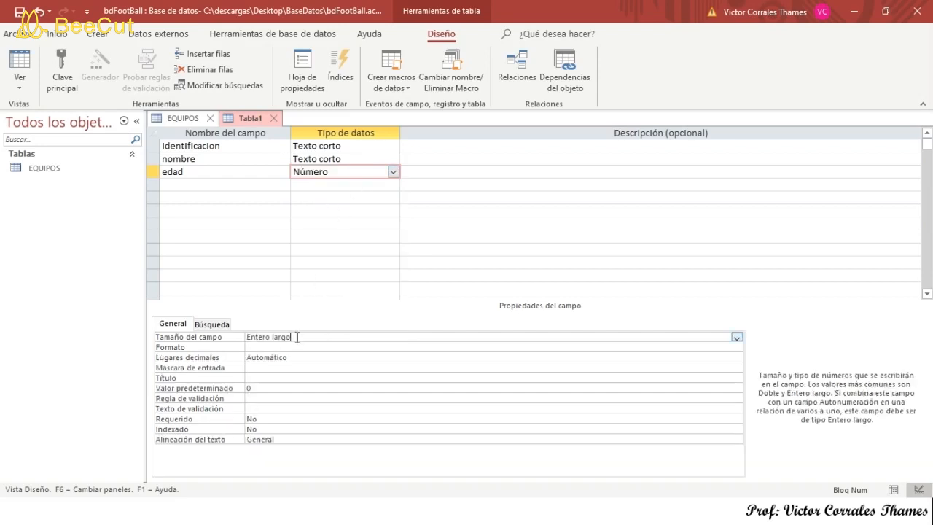
pyautogui.click(737, 338)
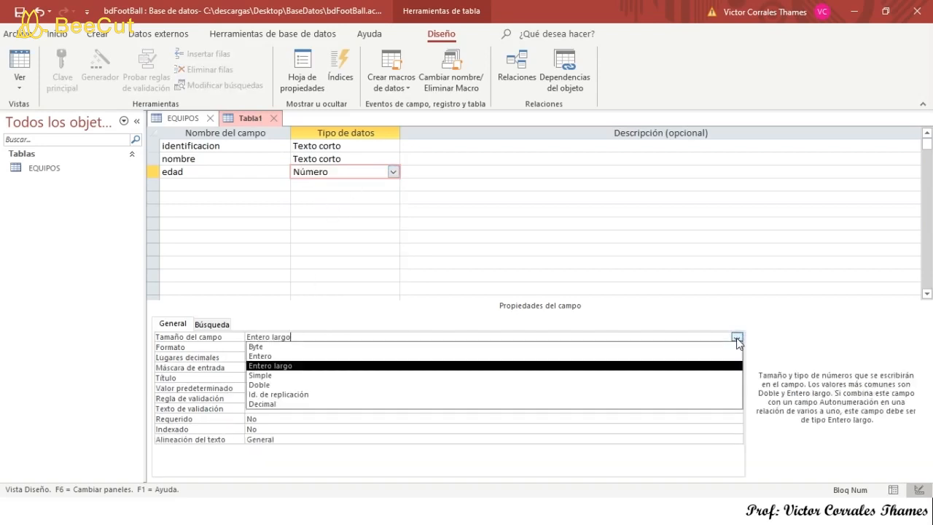
pyautogui.click(293, 347)
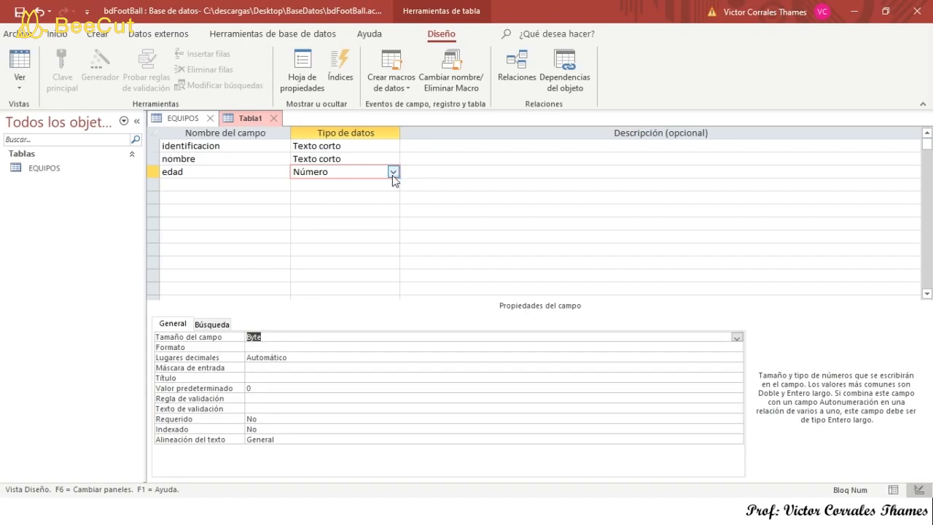
pyautogui.click(177, 184)
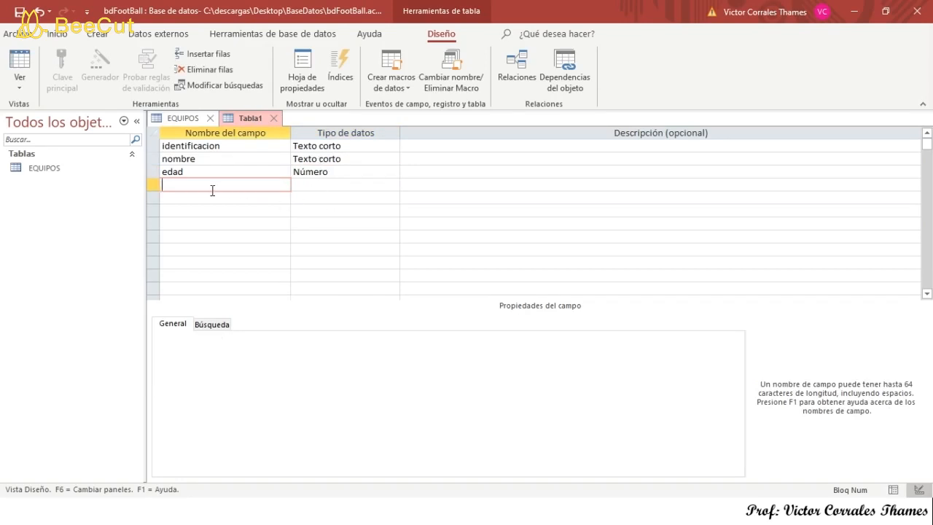
# Add an estatura field of type Número below edad with the field size Decimal and a precision of 2
pyautogui.write('estatura')
pyautogui.press('Tab')
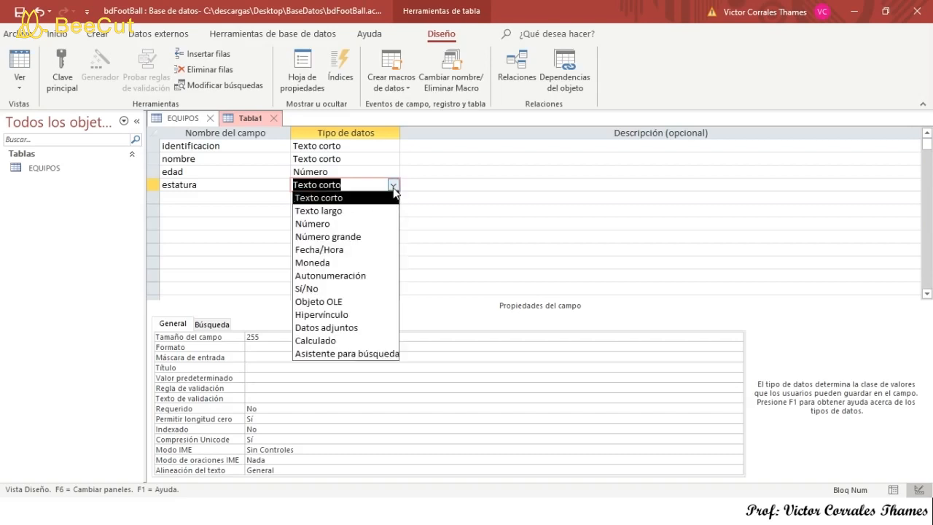
pyautogui.click(330, 223)
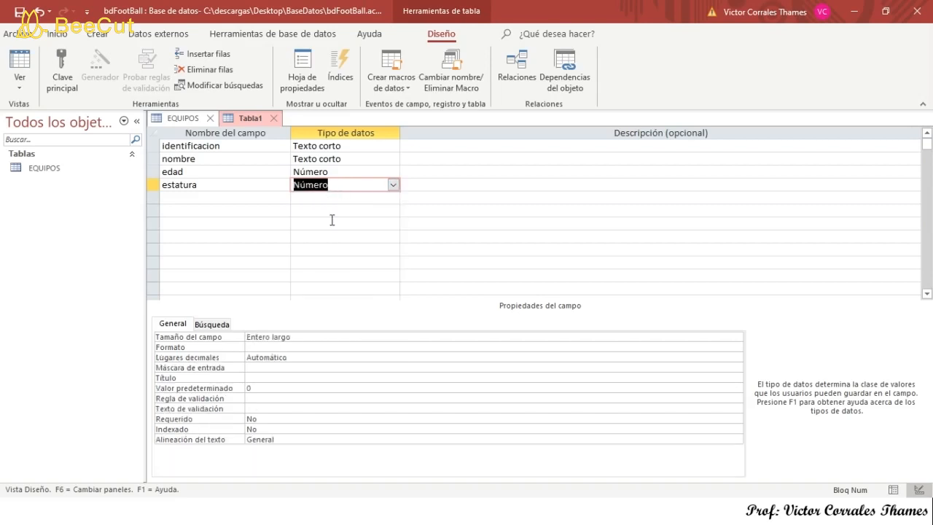
pyautogui.click(308, 340)
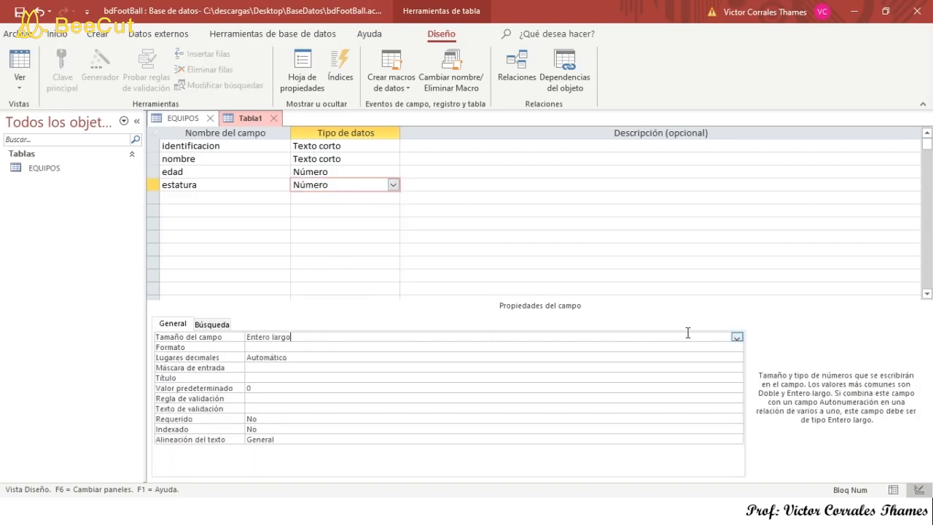
pyautogui.click(737, 338)
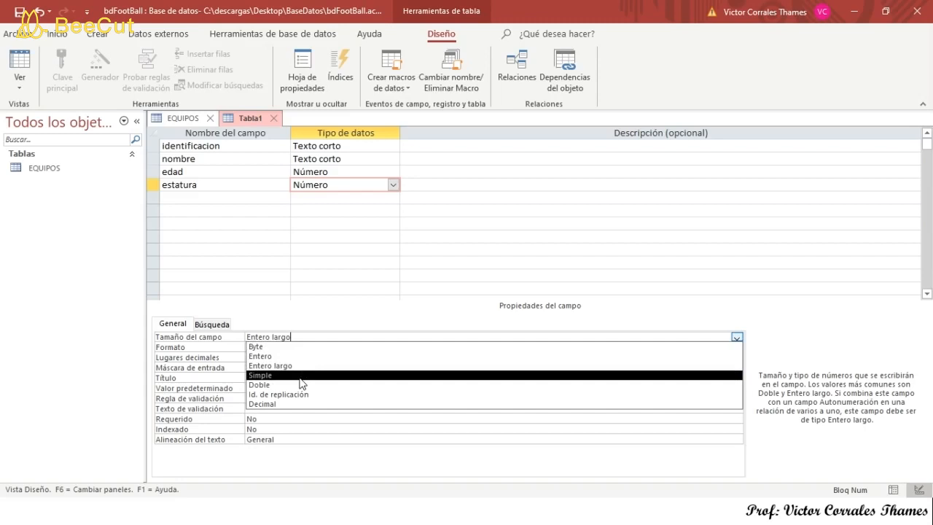
pyautogui.click(277, 403)
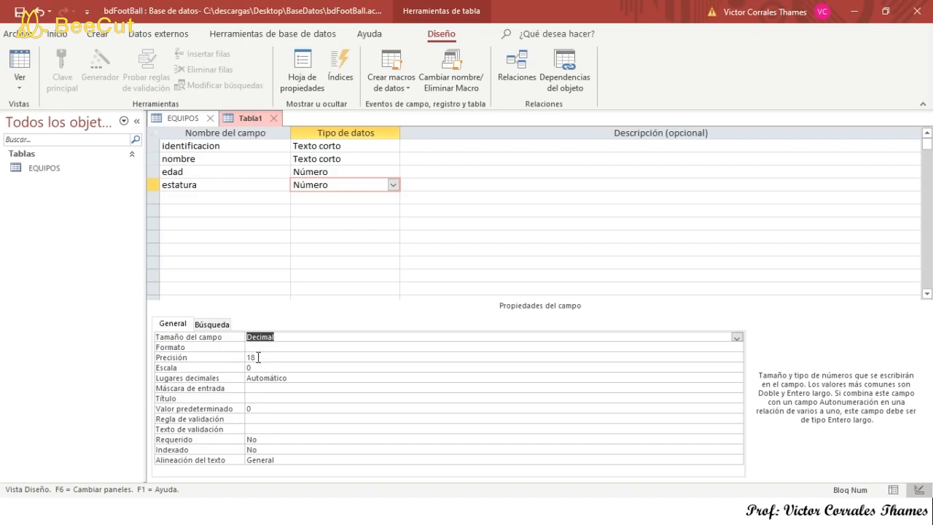
pyautogui.doubleClick(258, 357)
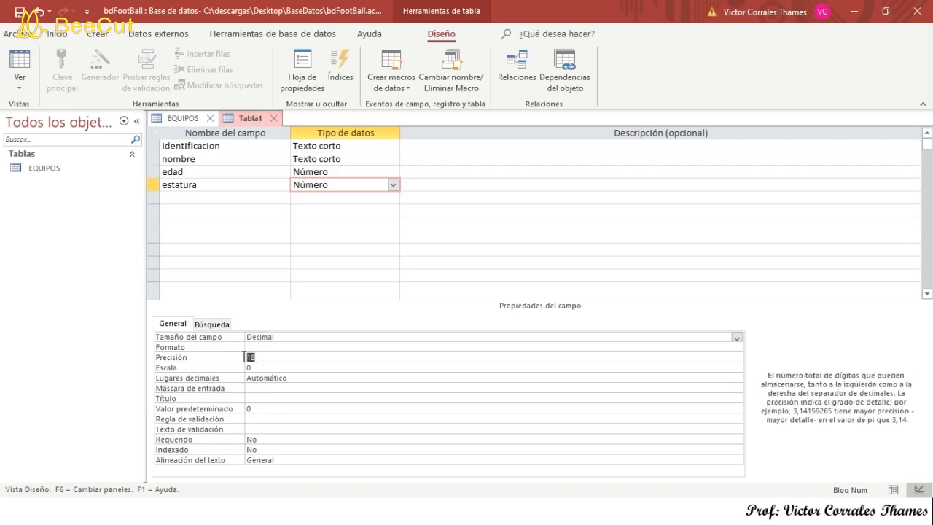
pyautogui.write('2')
# Add a peso field of type Número below estatura with the field size Decimal and a precision of 2
pyautogui.click(195, 199)
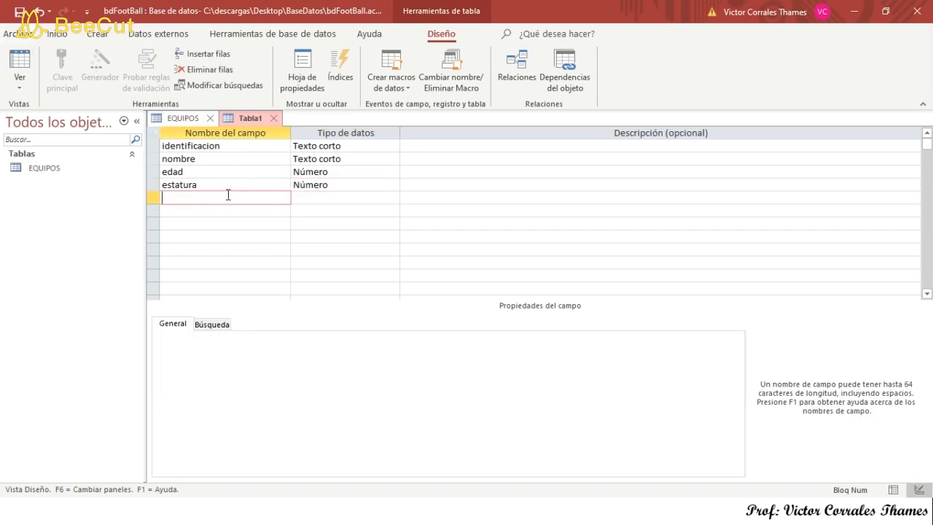
pyautogui.write('peso')
pyautogui.press('Tab')
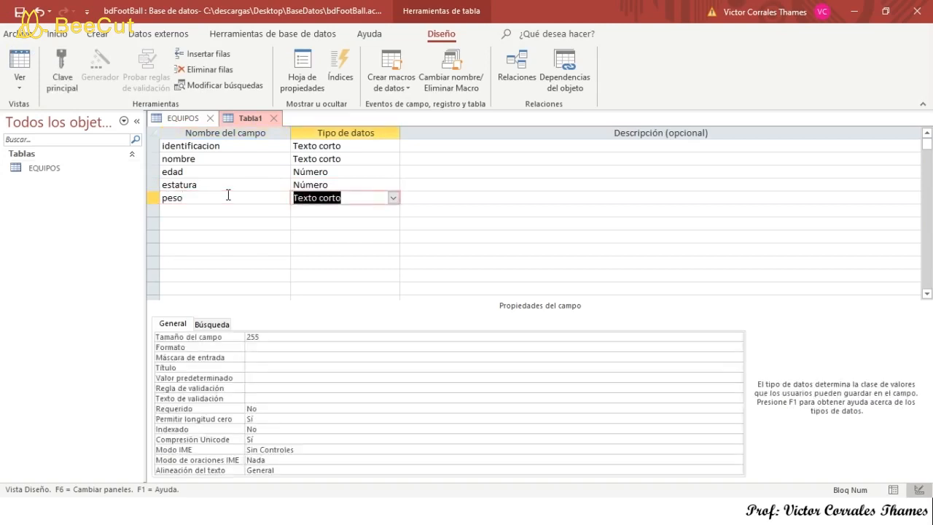
pyautogui.click(394, 198)
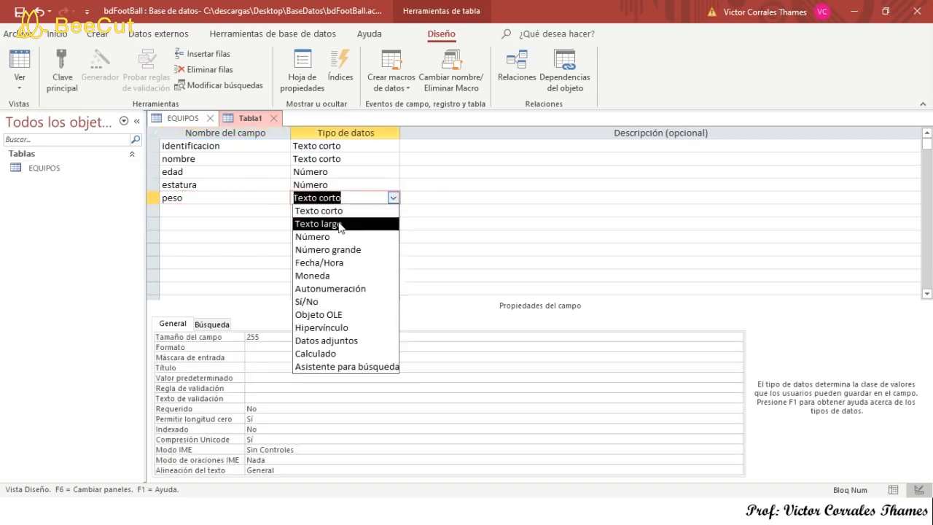
pyautogui.click(319, 237)
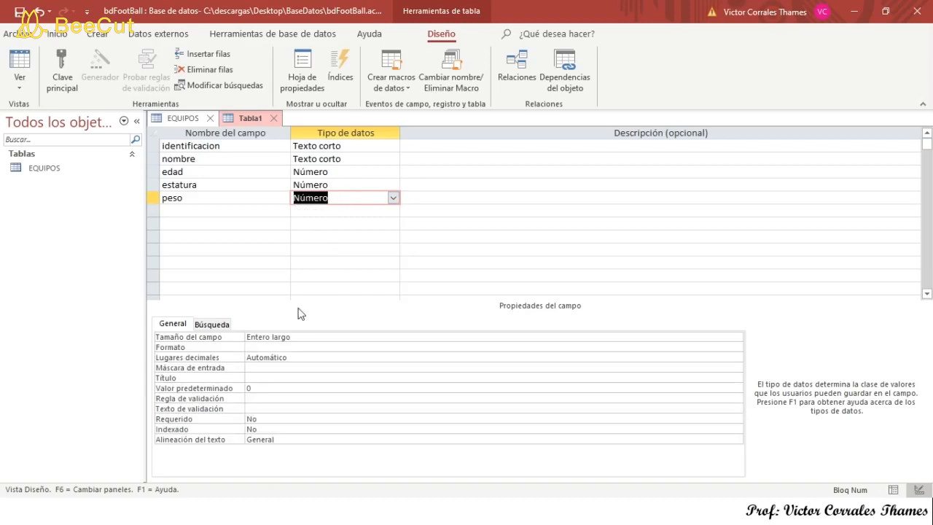
pyautogui.click(290, 337)
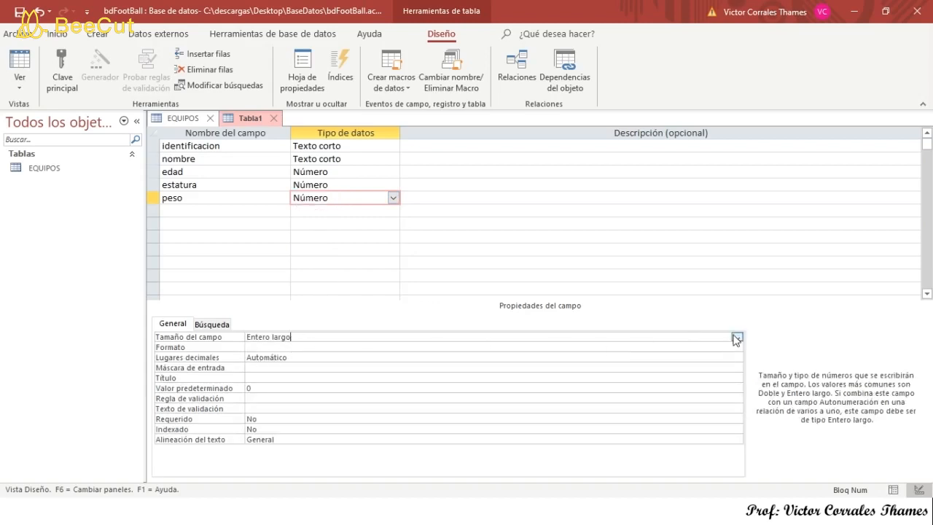
pyautogui.click(737, 338)
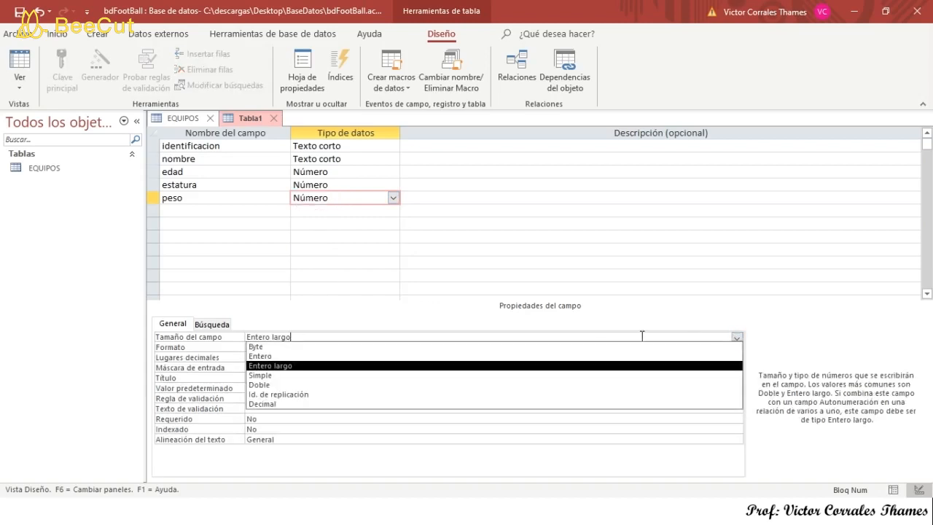
pyautogui.click(264, 404)
pyautogui.click(250, 357)
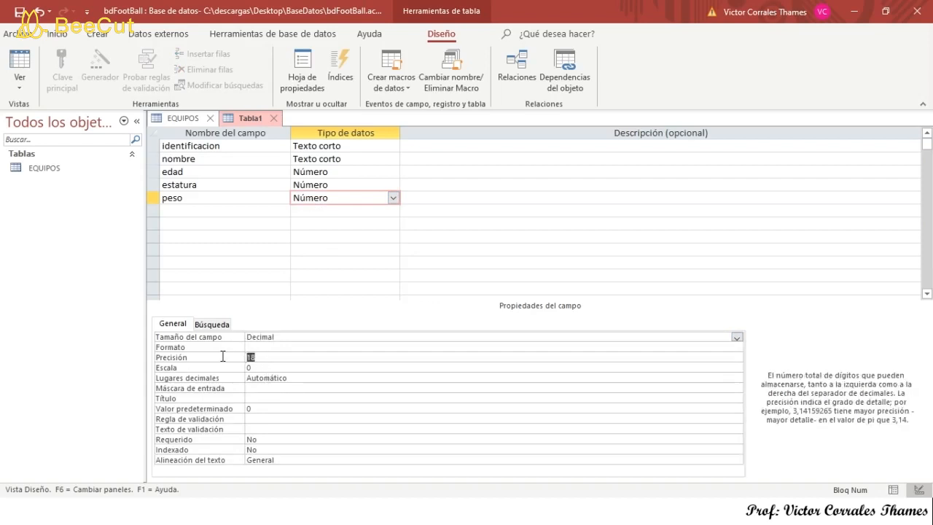
pyautogui.write('2')
# Add an idProv field of type Número below peso with the field size Byte
pyautogui.click(175, 210)
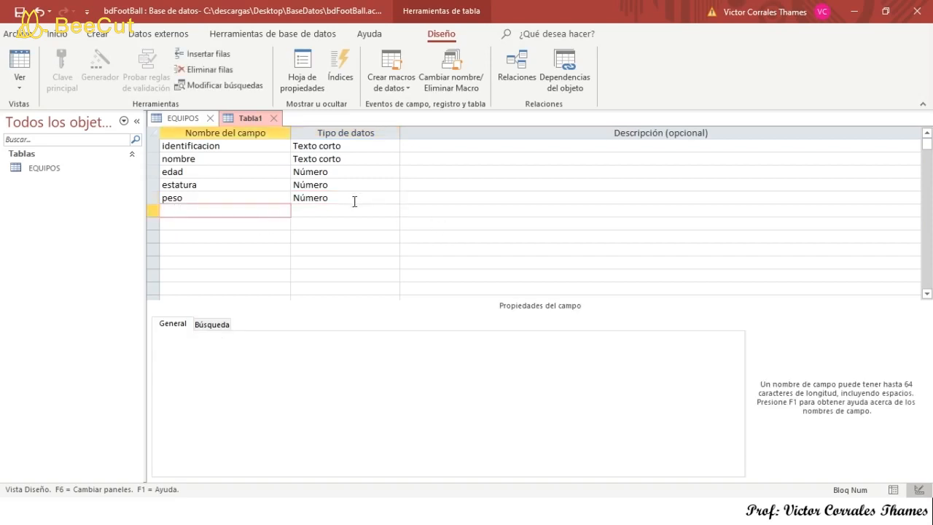
pyautogui.write('idProv')
pyautogui.click(343, 210)
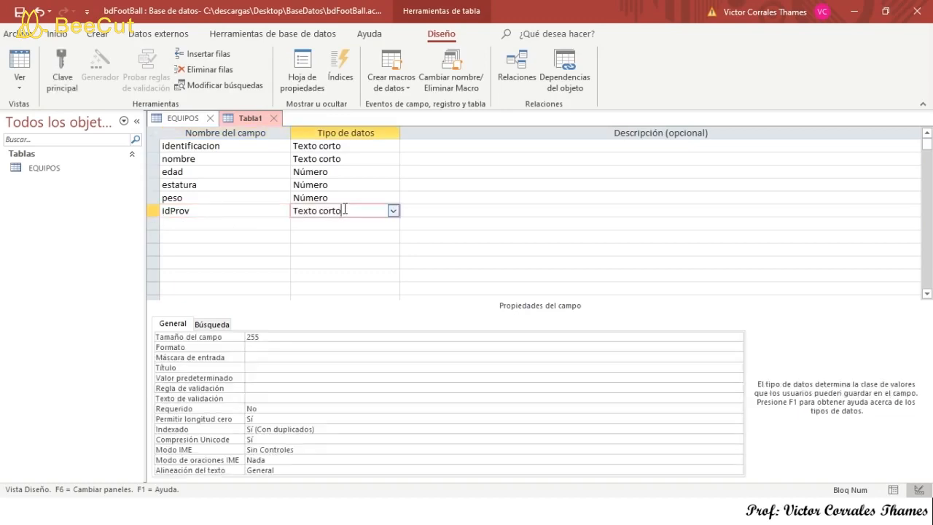
pyautogui.click(393, 211)
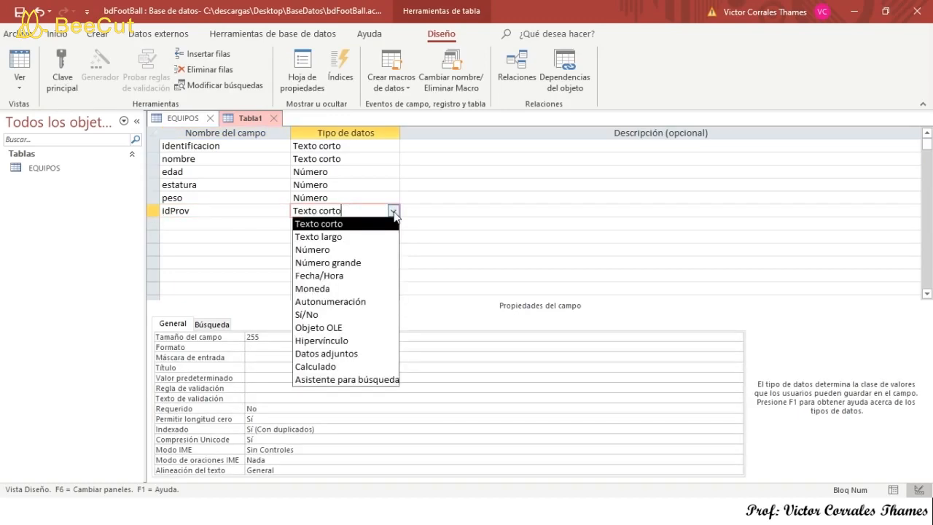
pyautogui.click(320, 250)
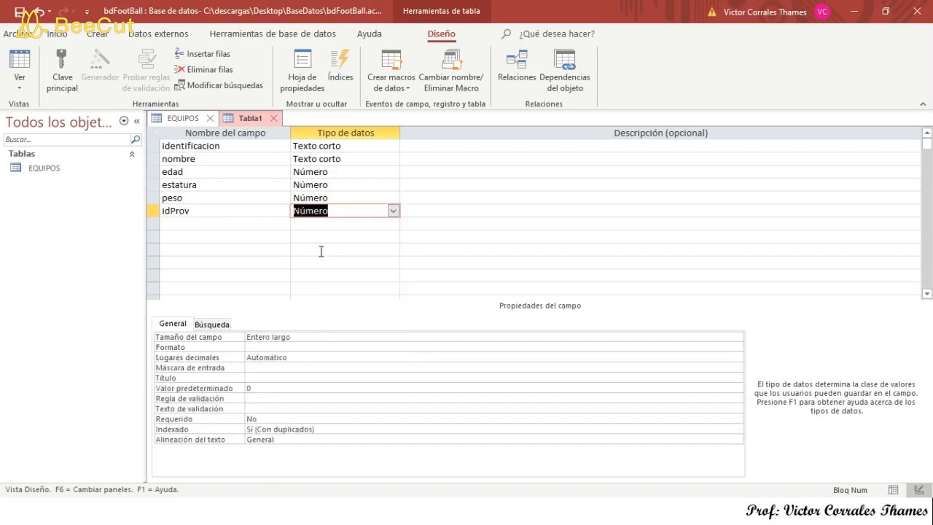
pyautogui.click(316, 335)
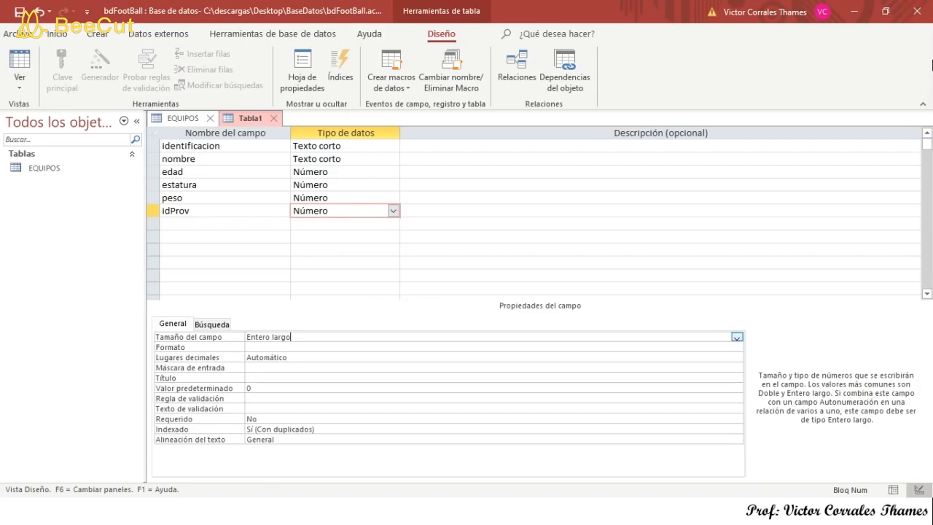
pyautogui.click(737, 337)
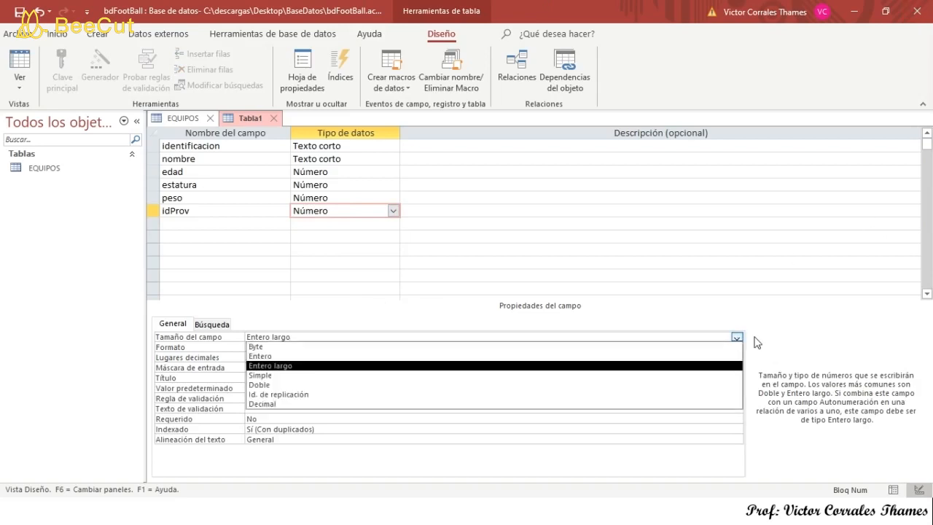
pyautogui.click(271, 347)
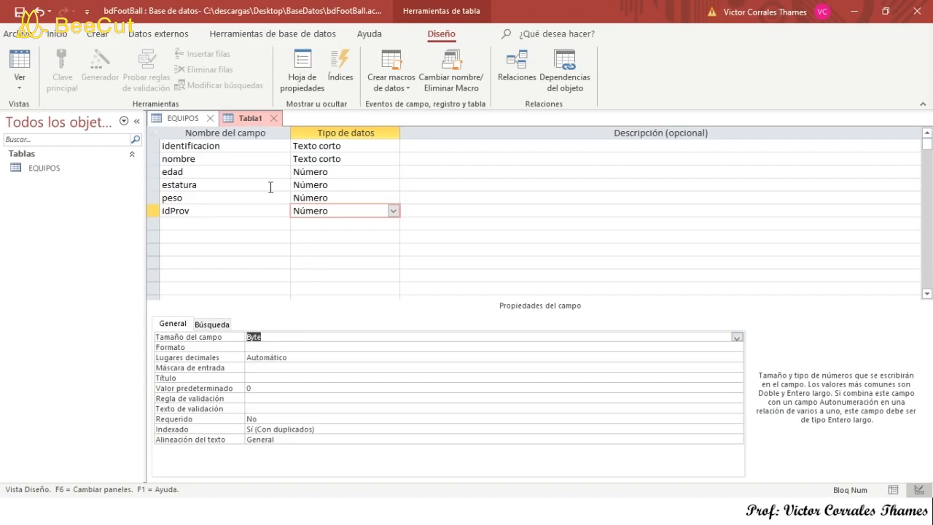
# Save the new table as JUGADORES, declining the automatic creation of a primary key
pyautogui.rightClick(247, 119)
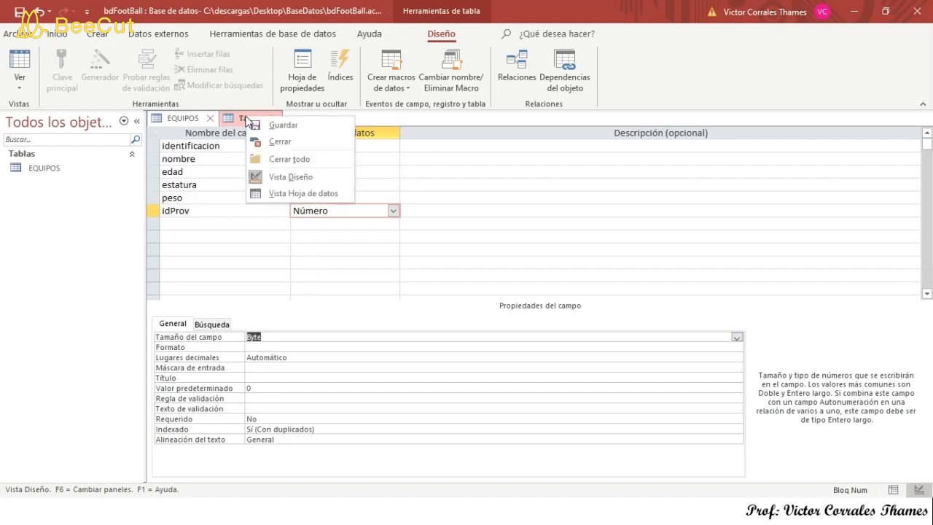
pyautogui.click(273, 127)
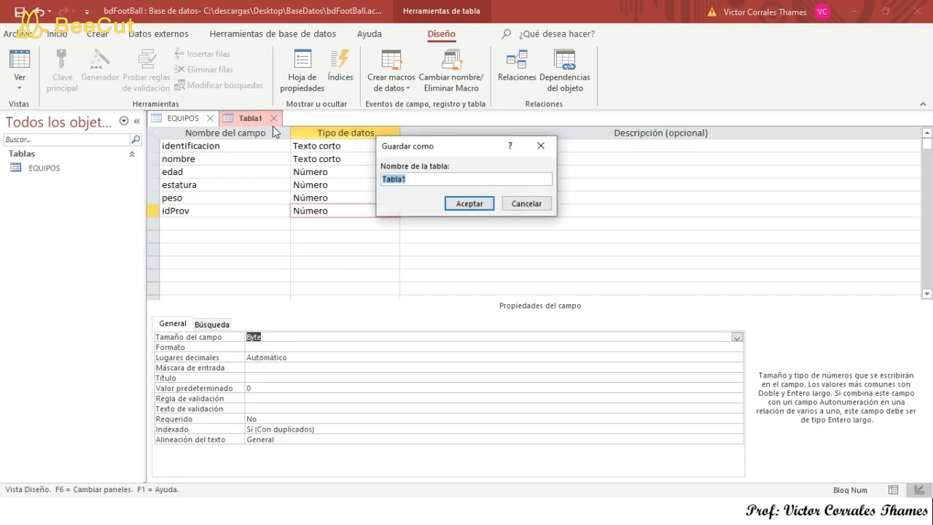
pyautogui.write('j')
pyautogui.press('capslock')
pyautogui.write('JUGADORES')
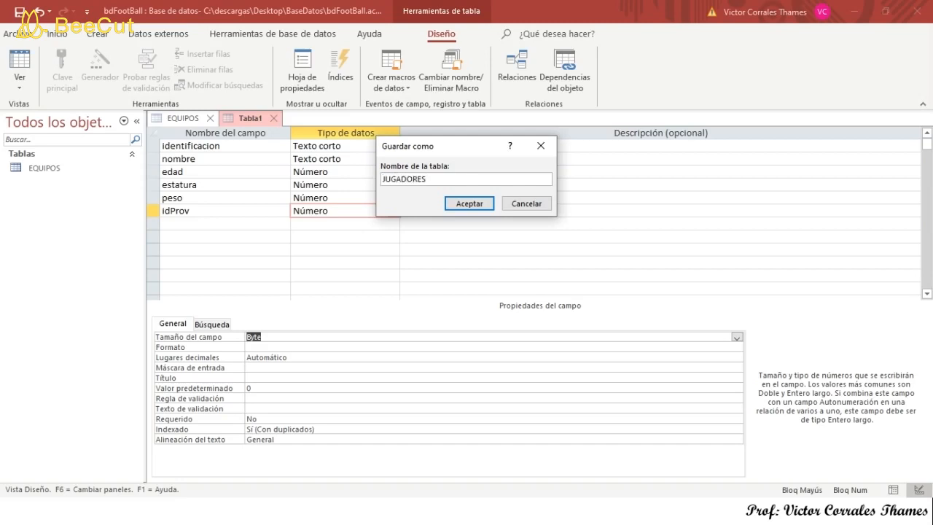
pyautogui.click(475, 204)
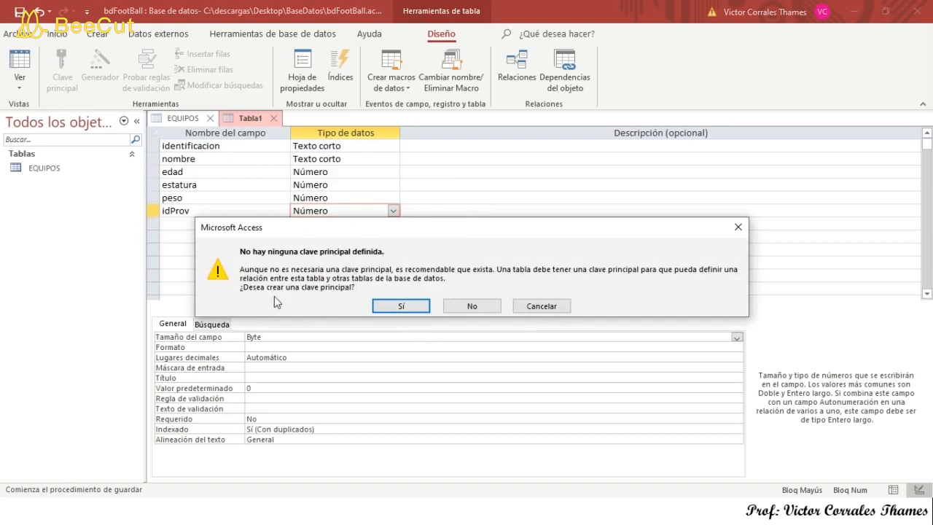
pyautogui.click(473, 307)
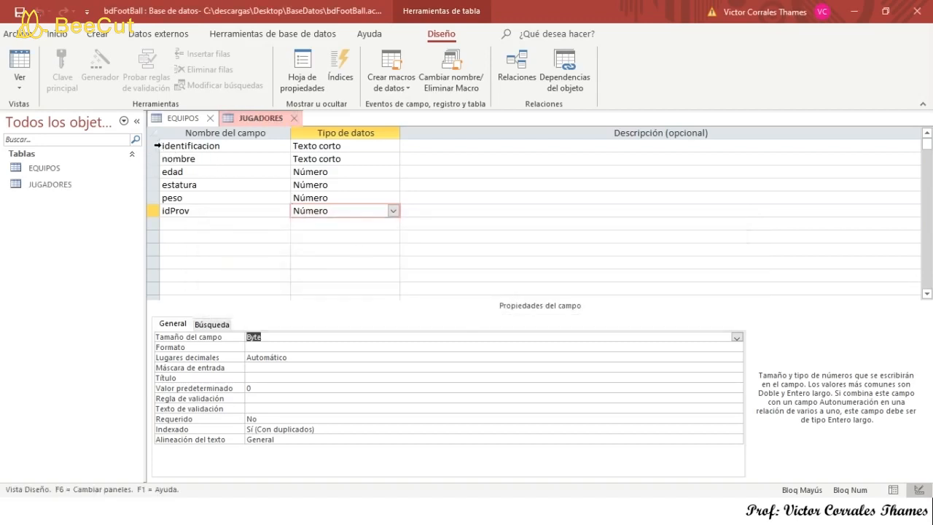
# Make identificacion the primary key of JUGADORES and save the table design
pyautogui.click(155, 145)
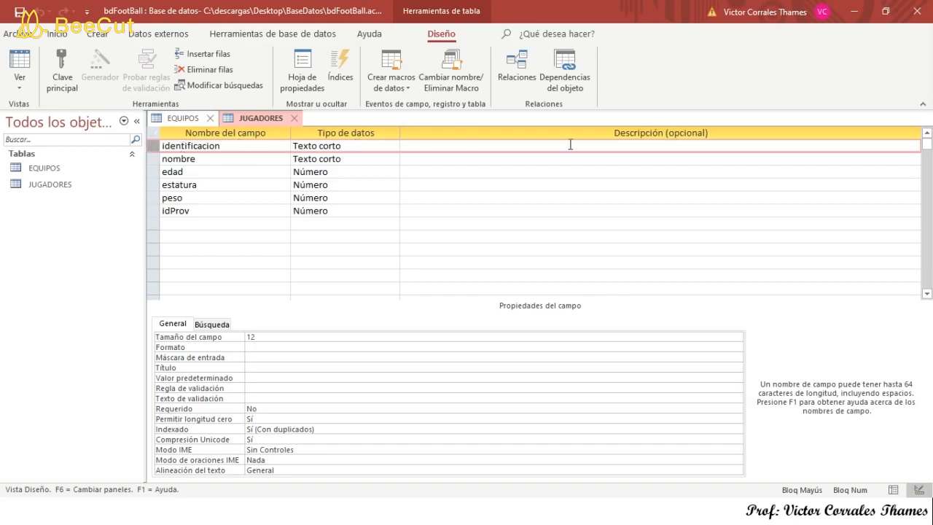
pyautogui.click(62, 76)
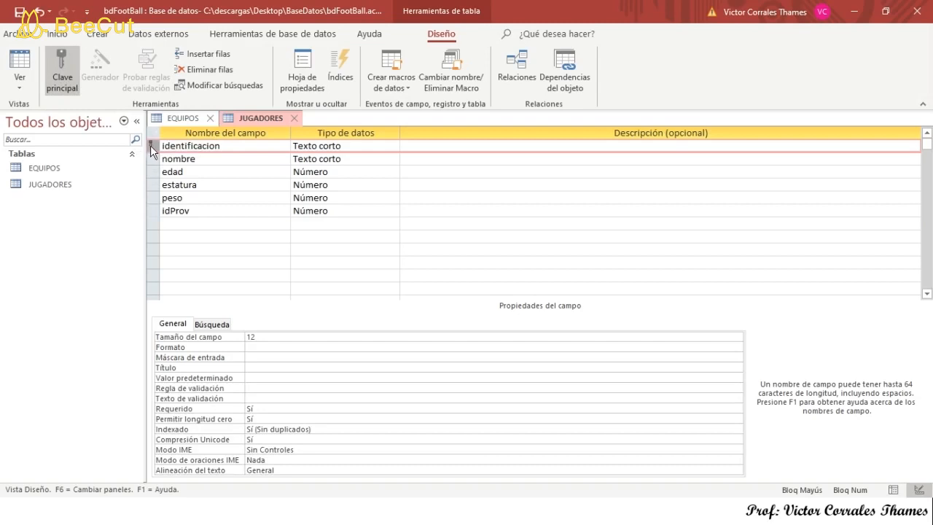
pyautogui.rightClick(259, 118)
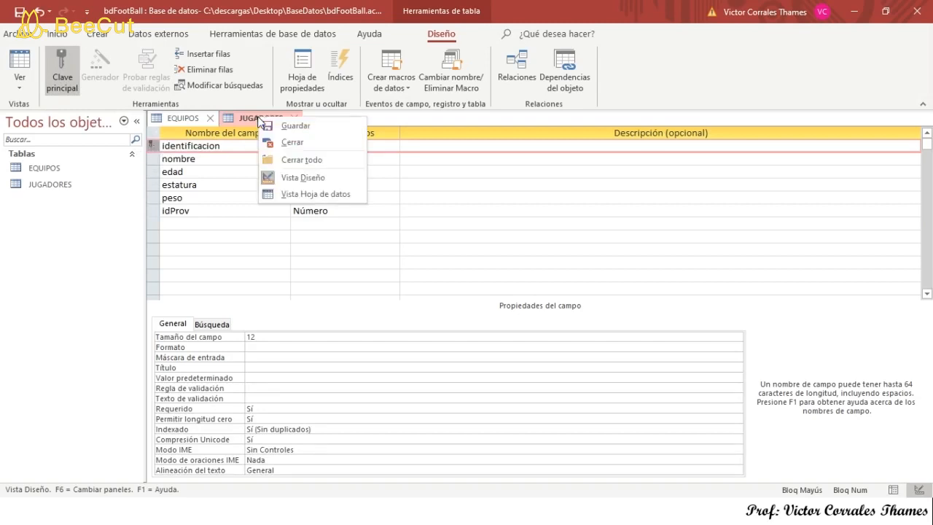
pyautogui.click(288, 125)
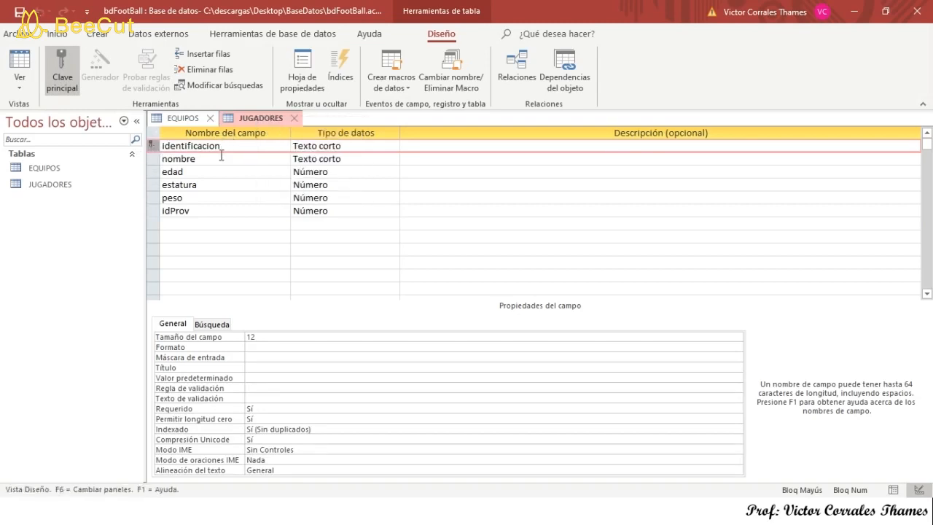
# Check the peso and idProv fields of JUGADORES and create another table in Design view
pyautogui.click(251, 198)
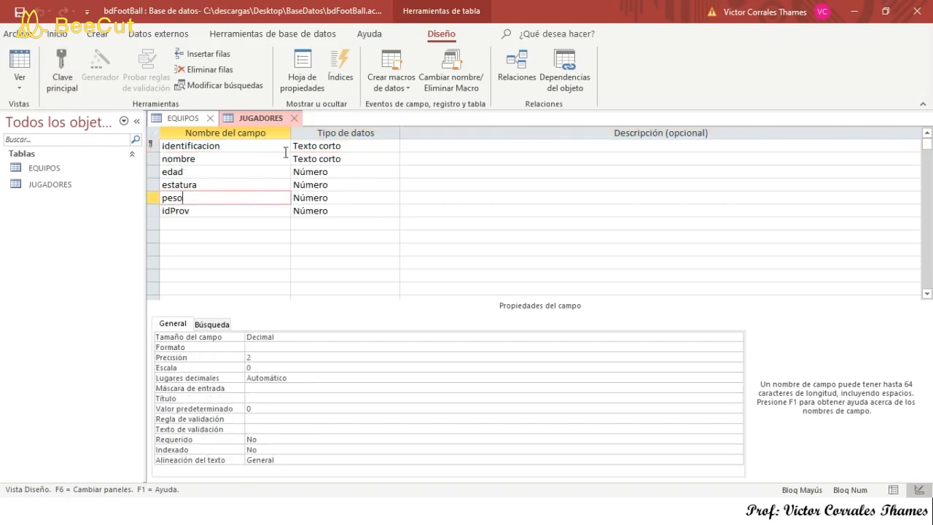
pyautogui.click(191, 212)
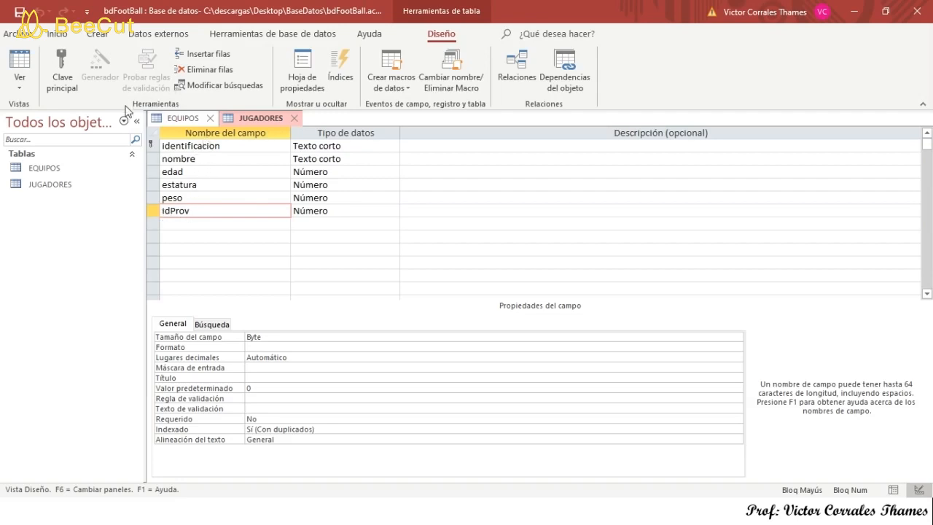
pyautogui.click(98, 34)
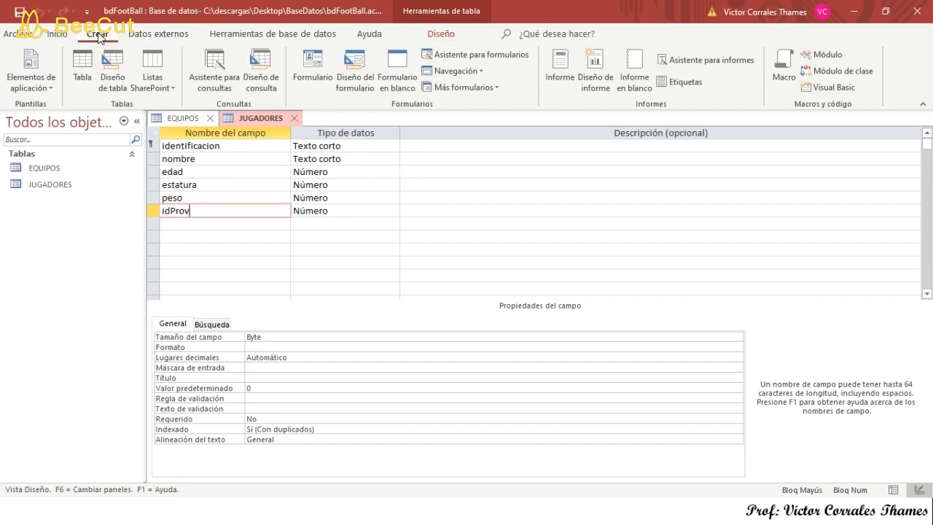
pyautogui.click(113, 82)
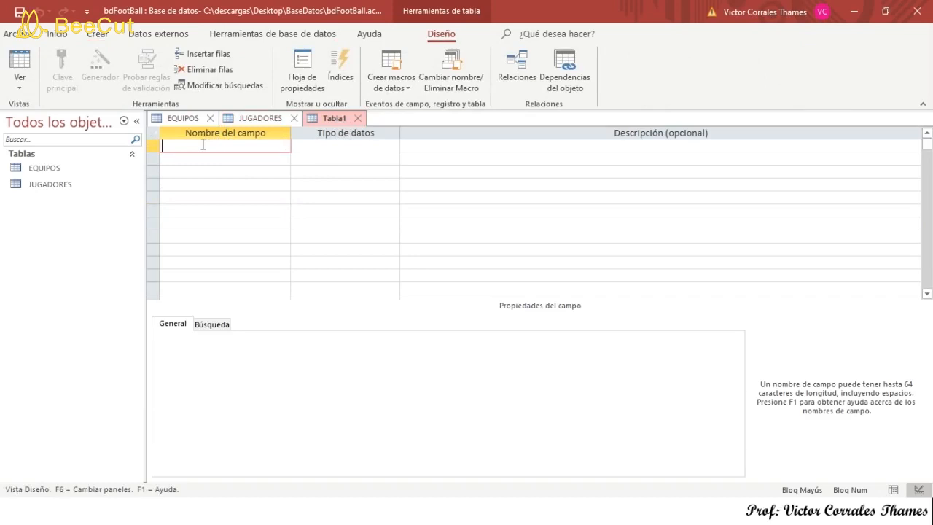
# Define the first field of the new table as codClub, type Texto corto, with a field size of 6
pyautogui.write('COD')
pyautogui.press('BackSpace')
pyautogui.press('BackSpace')
pyautogui.press('BackSpace')
pyautogui.press('capslock')
pyautogui.write('codClub')
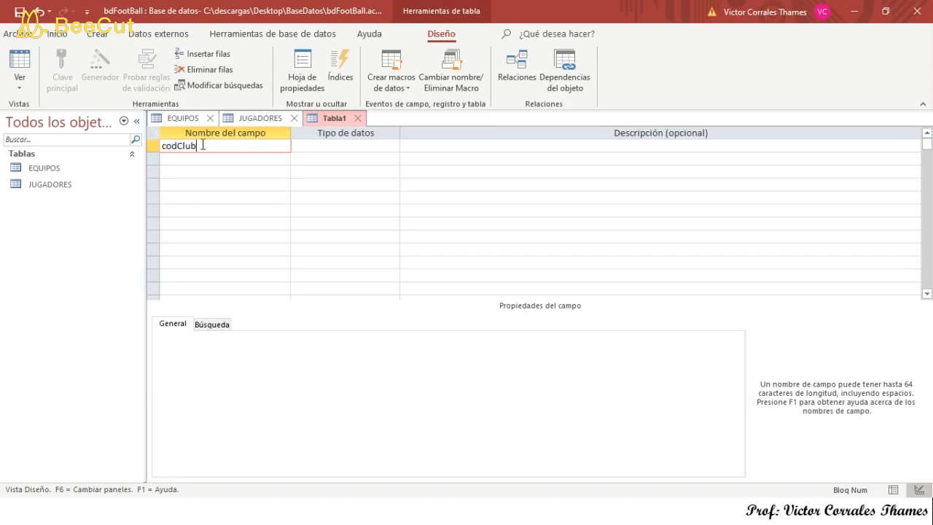
pyautogui.press('Tab')
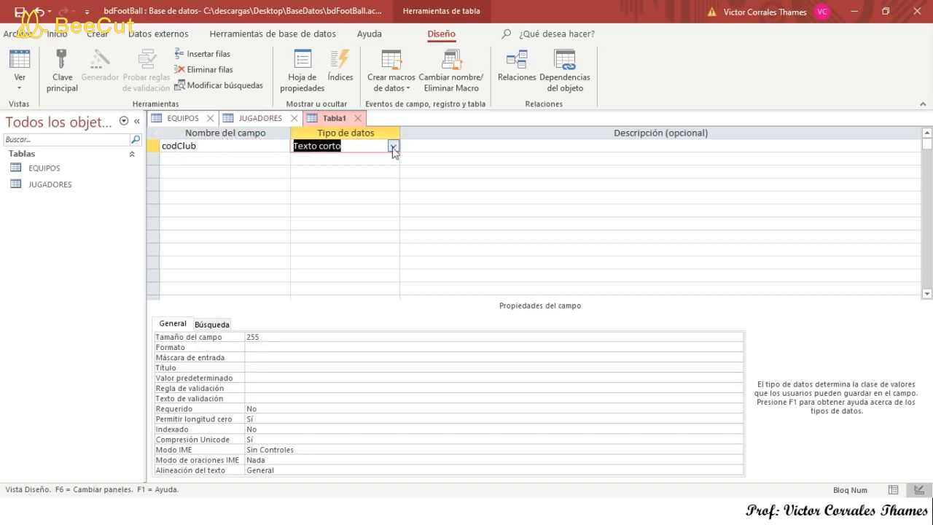
pyautogui.click(392, 147)
pyautogui.click(341, 163)
pyautogui.click(260, 338)
pyautogui.moveTo(261, 337); pyautogui.dragTo(218, 337)
pyautogui.write('6')
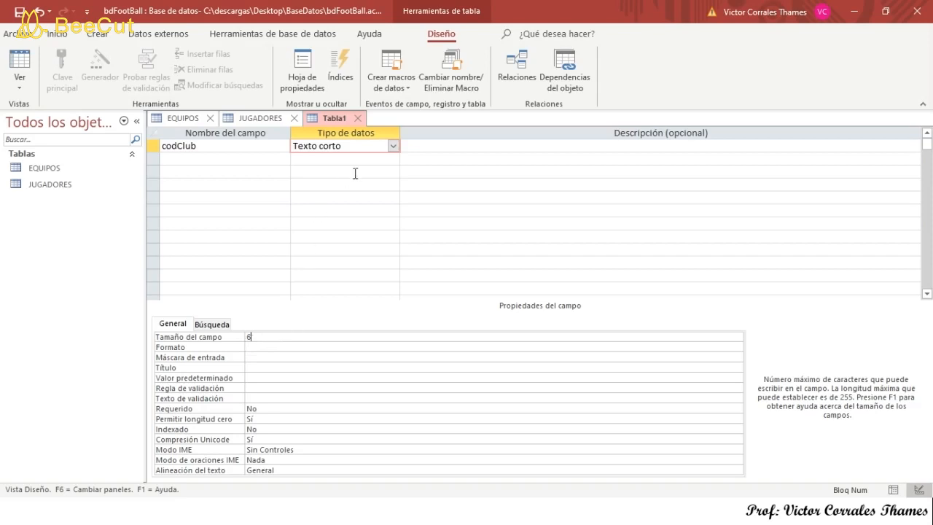
# Add an identificacion field of type Texto corto below codClub with a field size of 12
pyautogui.click(172, 158)
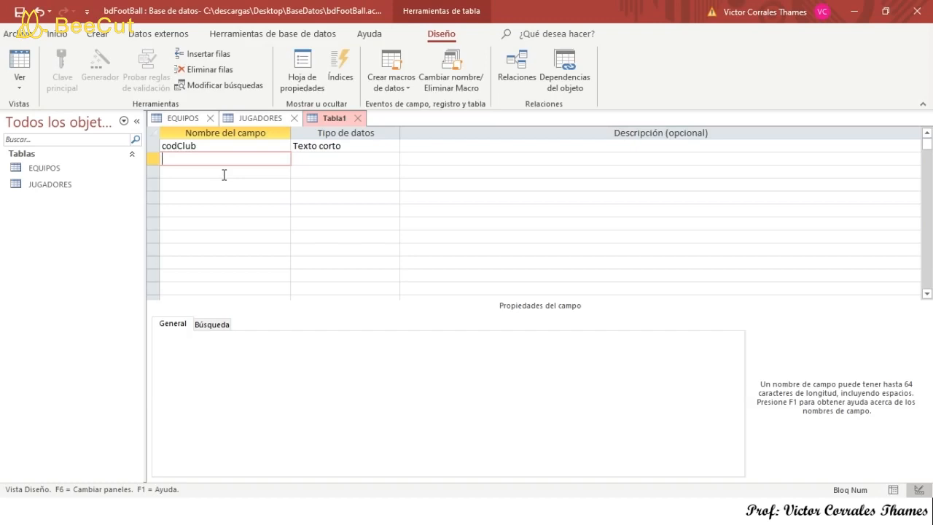
pyautogui.write('identifiacacion')
pyautogui.click(314, 160)
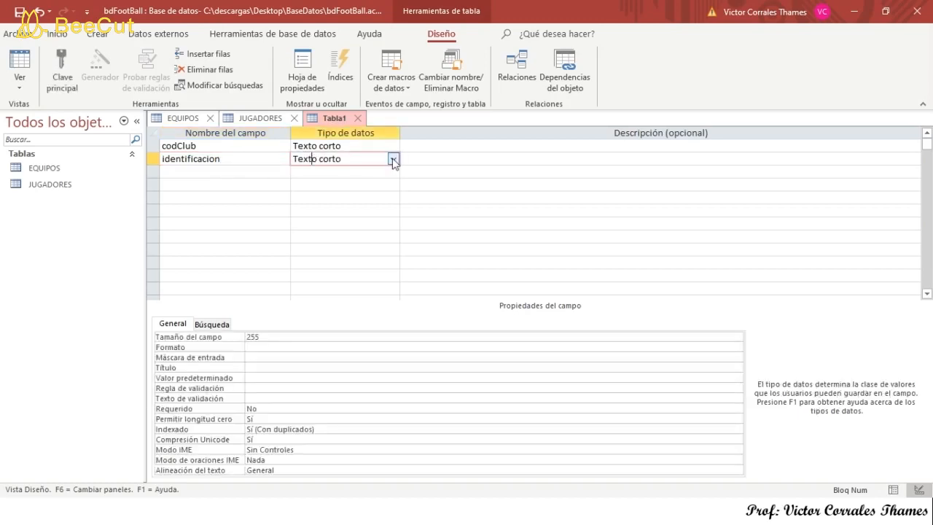
pyautogui.click(393, 159)
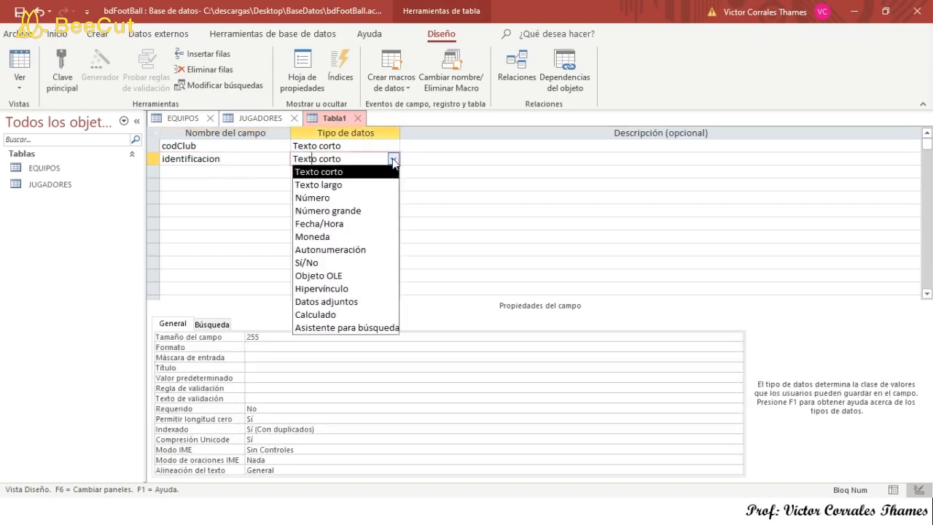
pyautogui.click(325, 198)
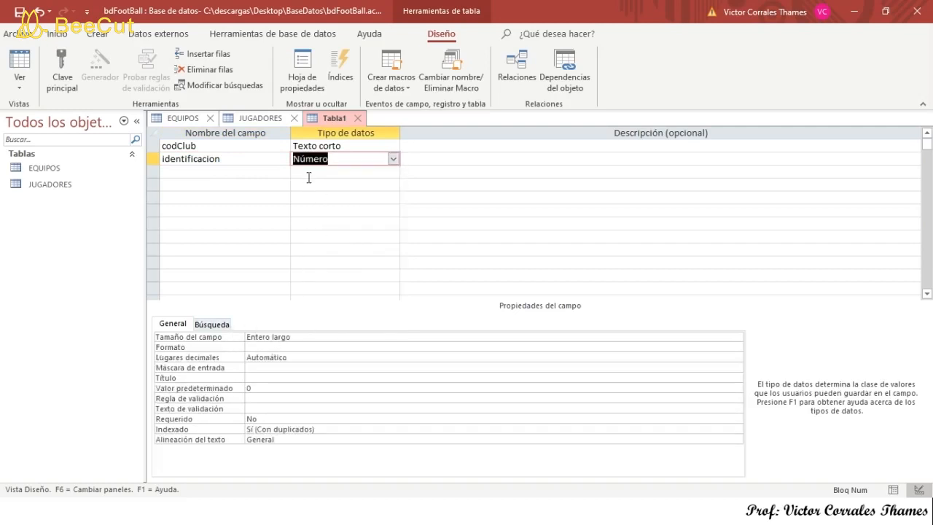
pyautogui.click(393, 158)
pyautogui.click(343, 173)
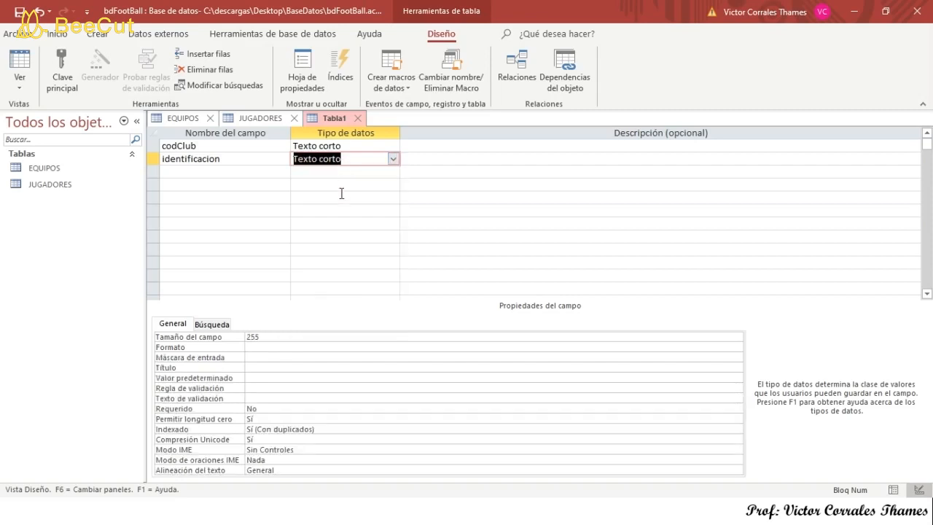
pyautogui.doubleClick(264, 337)
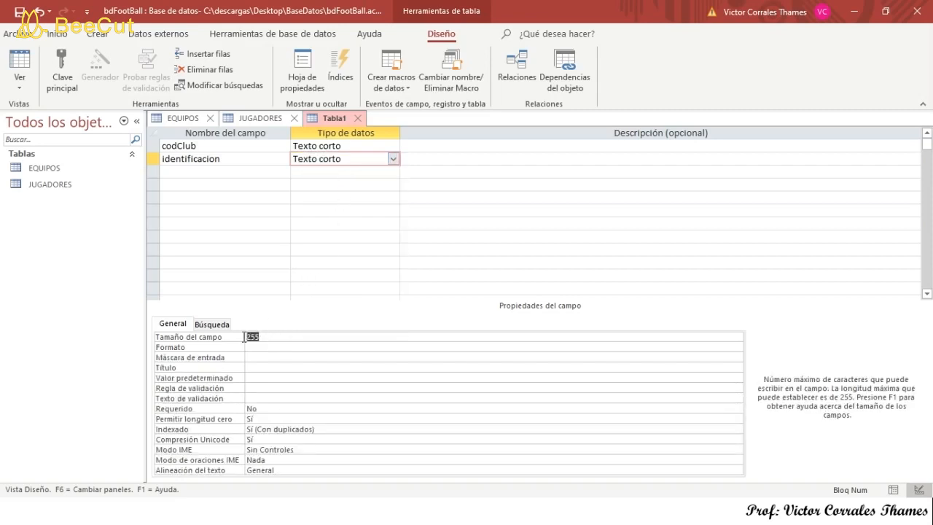
pyautogui.write('12')
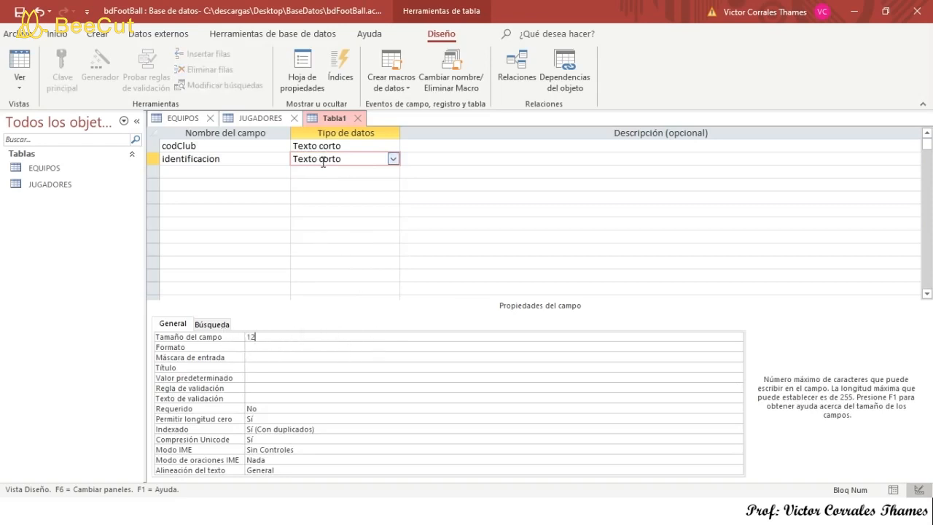
# Add an año field of type Número below identificacion with the field size Entero
pyautogui.click(170, 171)
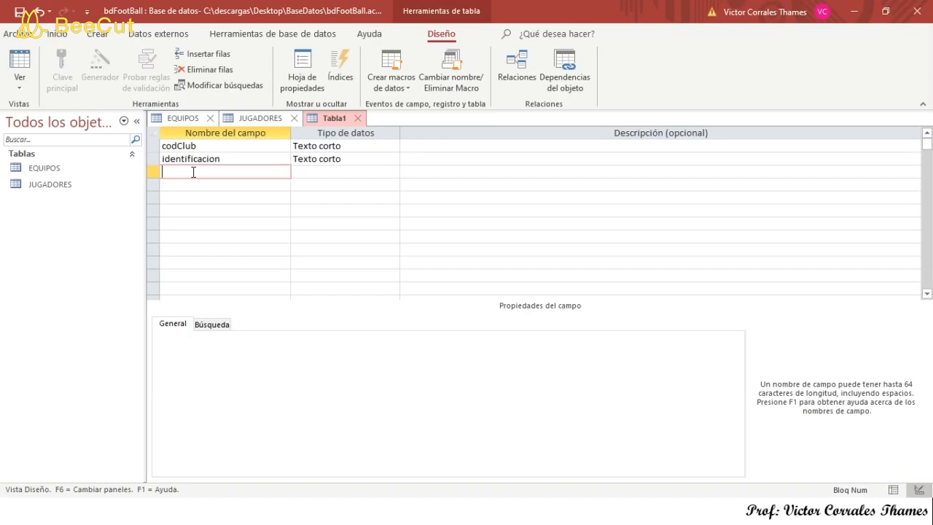
pyautogui.write('año')
pyautogui.press('Tab')
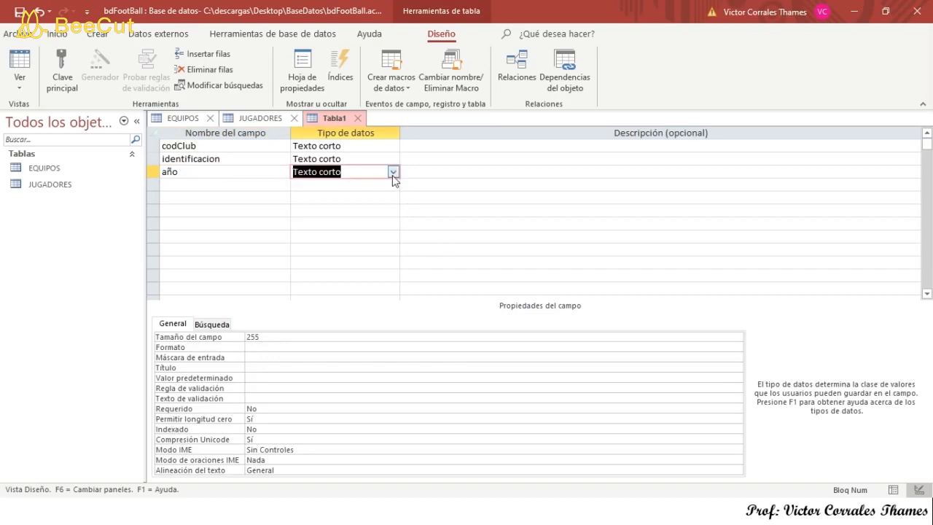
pyautogui.click(392, 175)
pyautogui.click(321, 213)
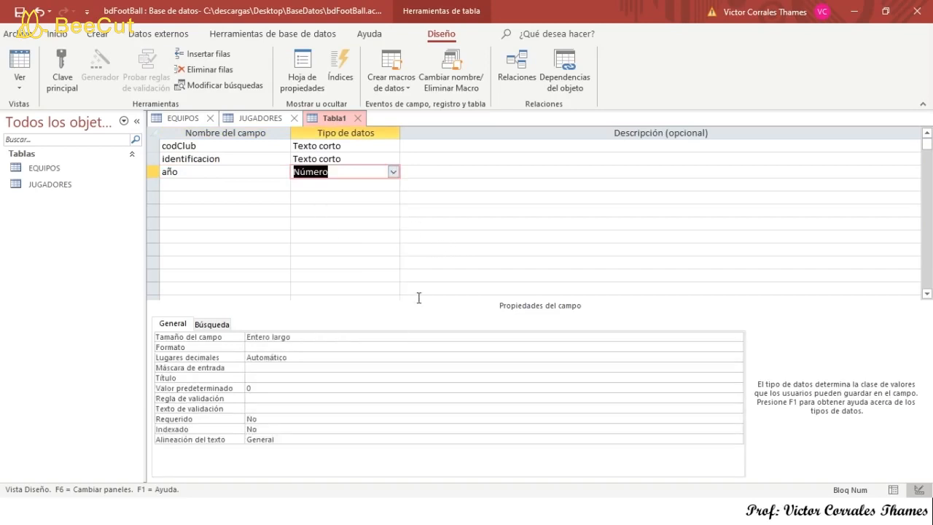
pyautogui.click(671, 340)
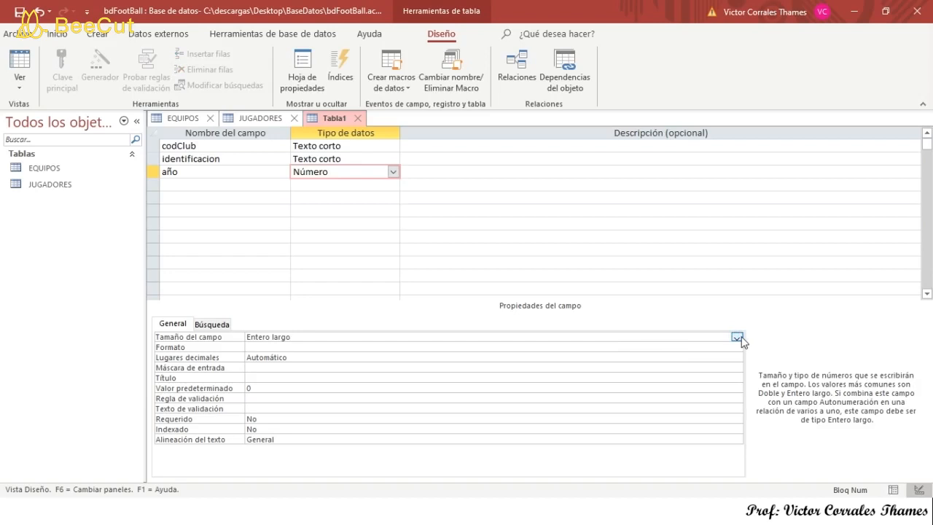
pyautogui.click(737, 338)
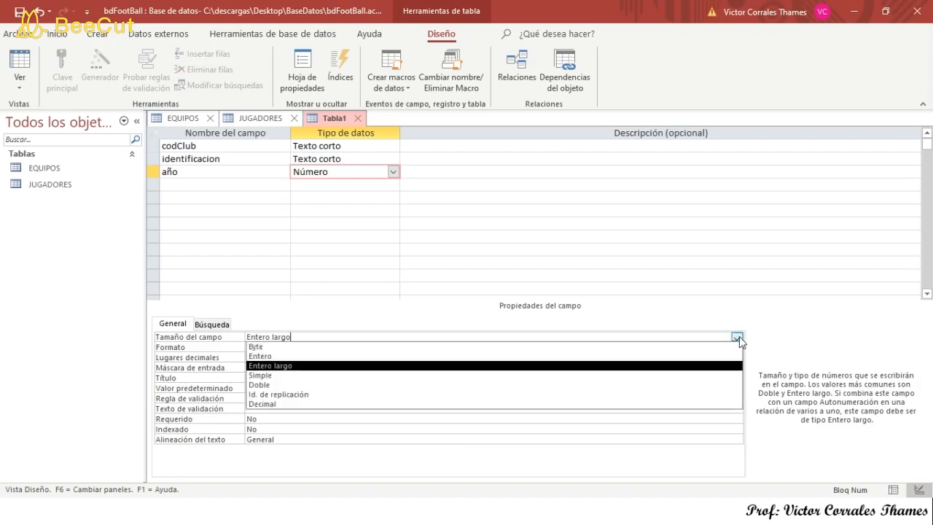
pyautogui.click(261, 357)
# Add a periodo field of type Número below año with the field size Byte
pyautogui.click(176, 186)
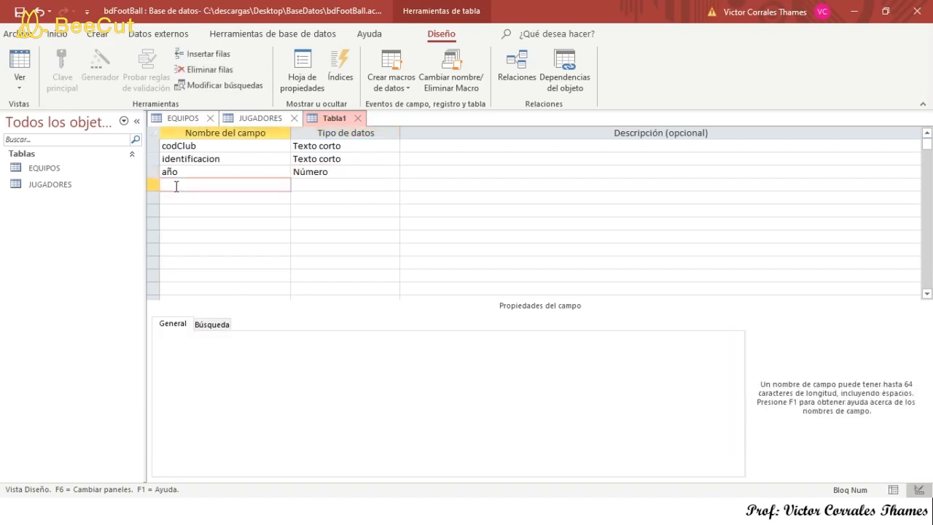
pyautogui.write('período')
pyautogui.click(303, 184)
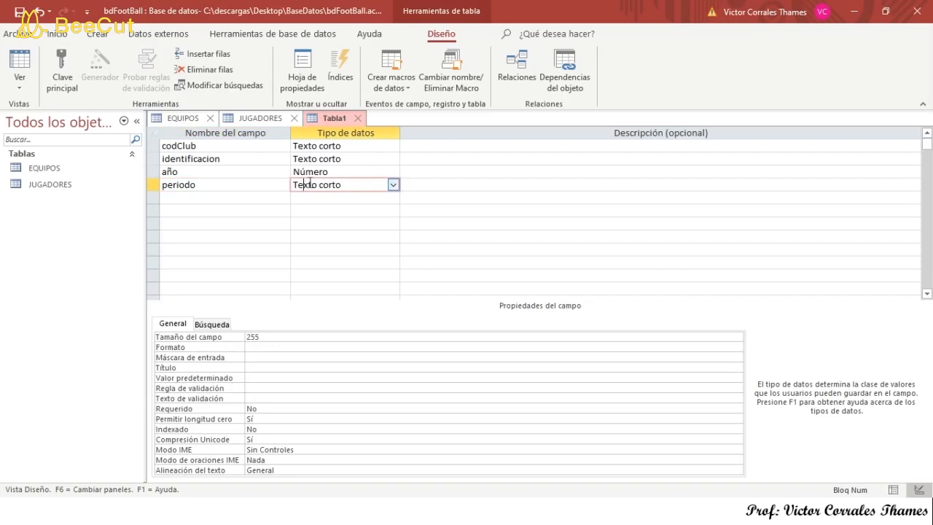
pyautogui.click(394, 186)
pyautogui.click(330, 222)
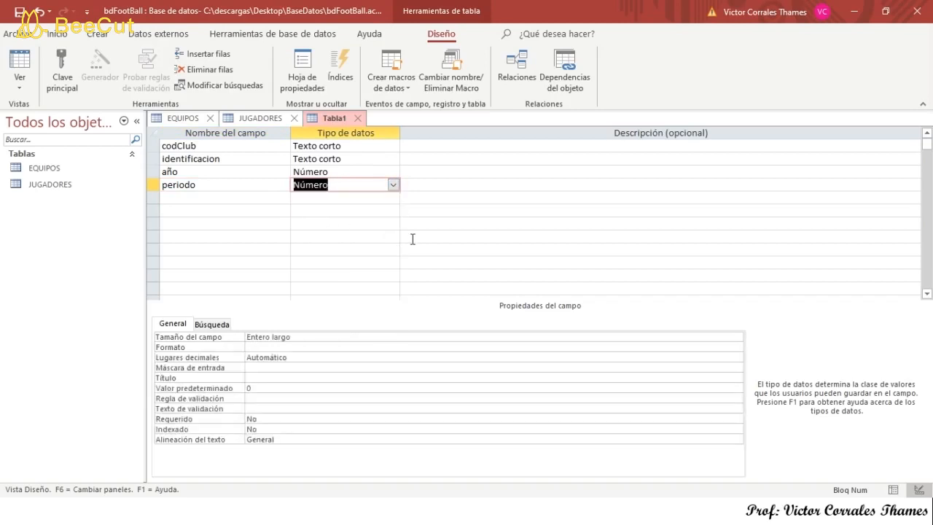
pyautogui.click(310, 338)
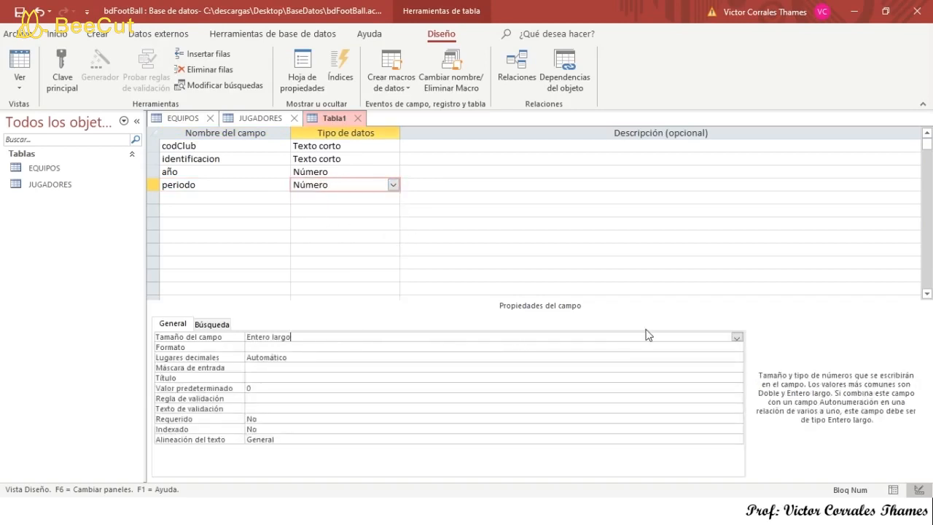
pyautogui.click(737, 337)
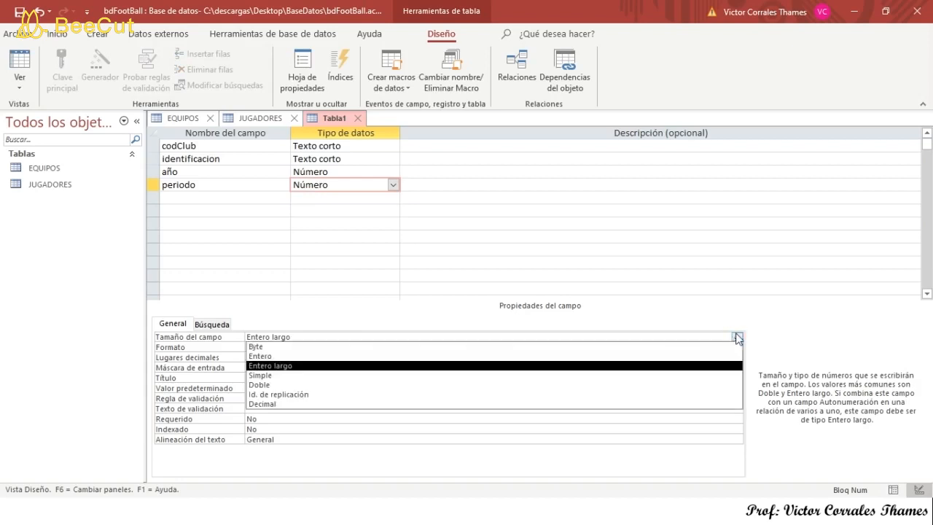
pyautogui.click(263, 347)
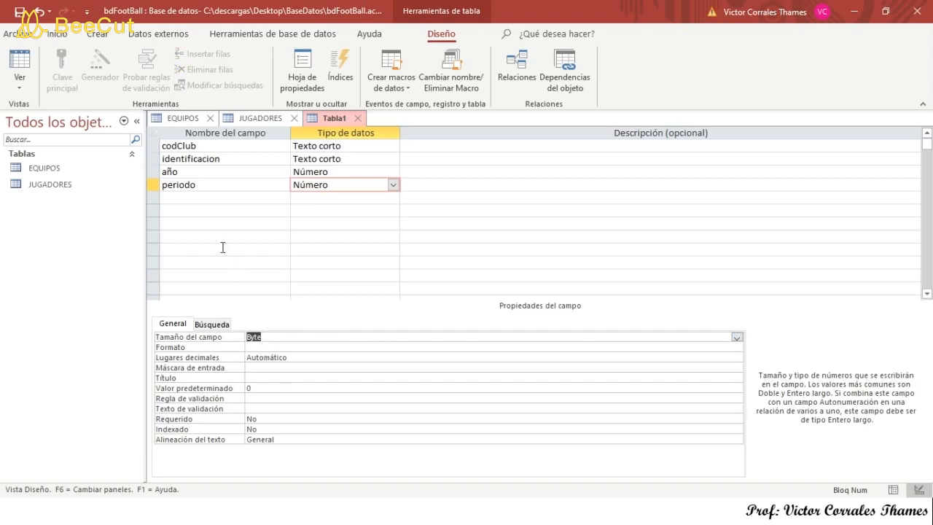
# Add a golesAnotados field of type Número below periodo with the field size Entero
pyautogui.click(180, 198)
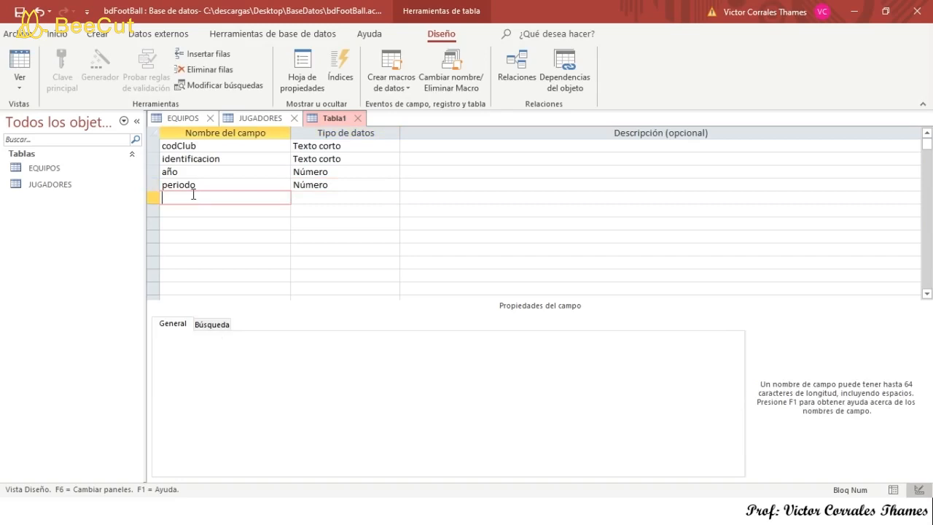
pyautogui.write('pñesAmp')
pyautogui.write('t')
pyautogui.press('BackSpace')
pyautogui.press('BackSpace')
pyautogui.press('BackSpace')
pyautogui.press('BackSpace')
pyautogui.press('BackSpace')
pyautogui.press('BackSpace')
pyautogui.press('BackSpace')
pyautogui.press('BackSpace')
pyautogui.write('olesAñotado')
pyautogui.click(327, 202)
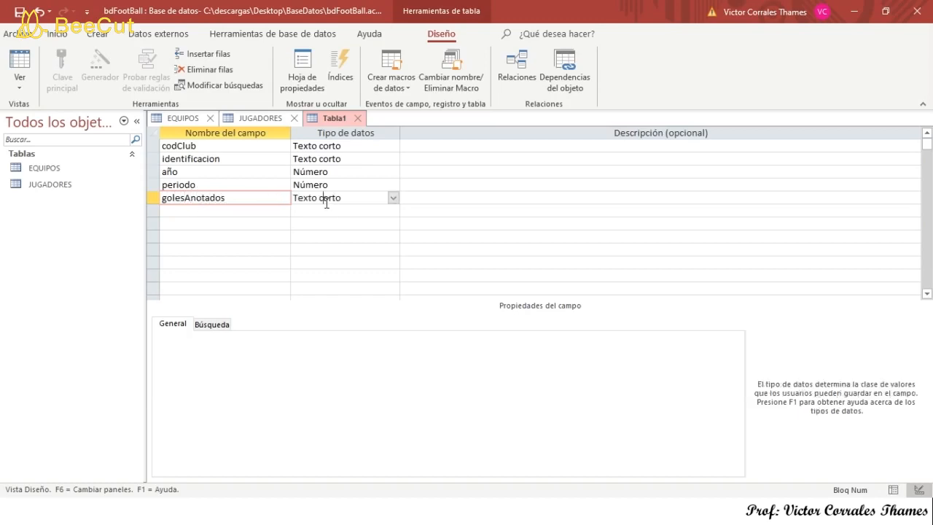
pyautogui.click(393, 198)
pyautogui.click(318, 237)
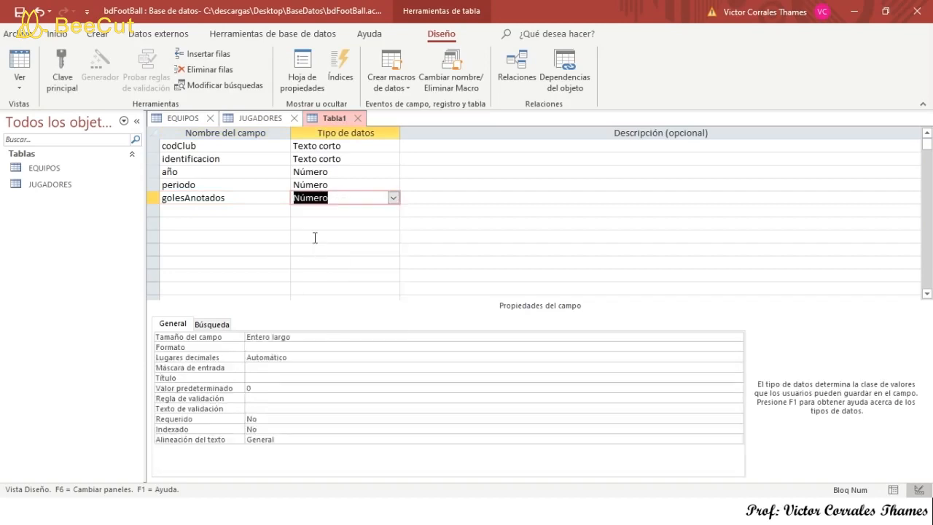
pyautogui.click(361, 336)
pyautogui.click(737, 336)
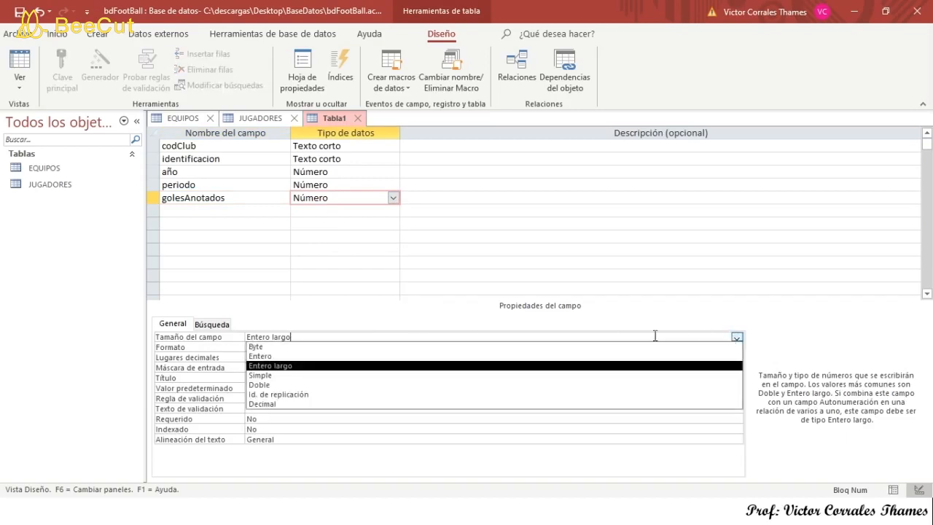
pyautogui.click(296, 357)
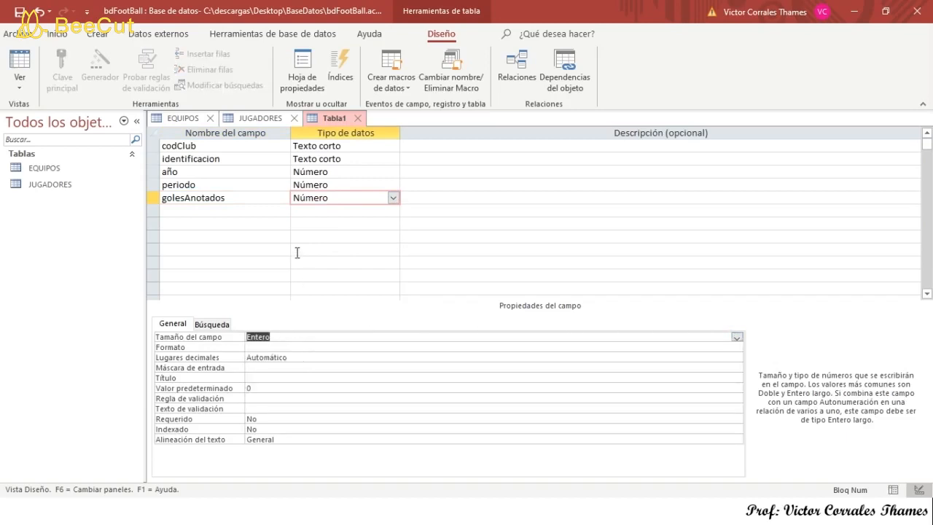
# Add a salario field of type Moneda below golesAnotados, using the Moneda format
pyautogui.click(192, 212)
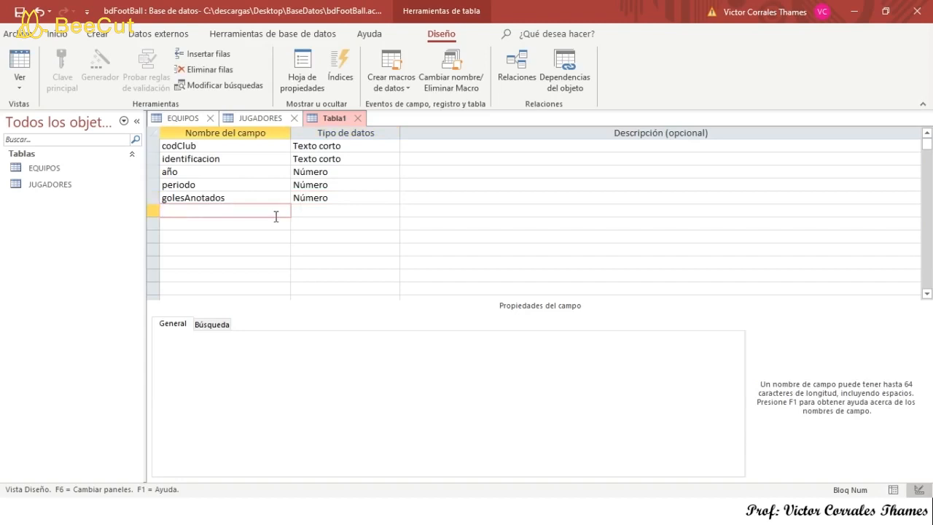
pyautogui.write('salario')
pyautogui.click(309, 211)
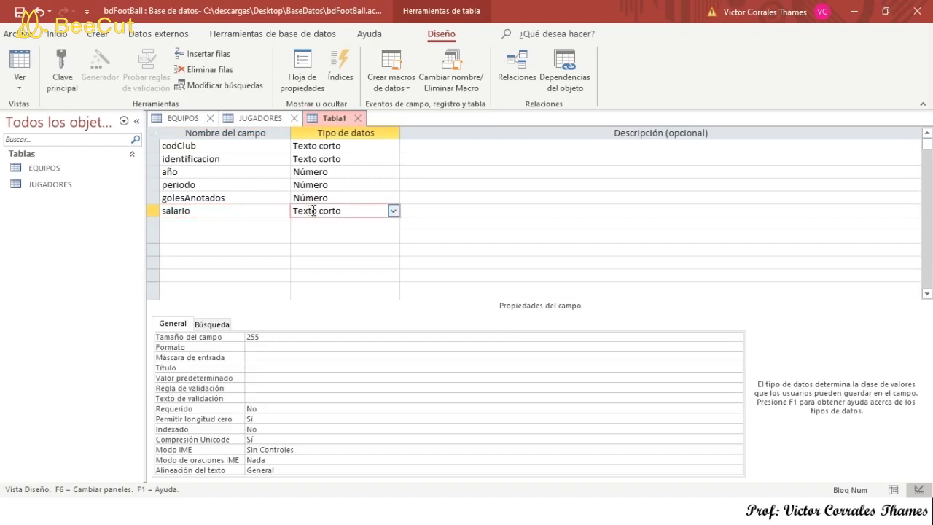
pyautogui.click(393, 211)
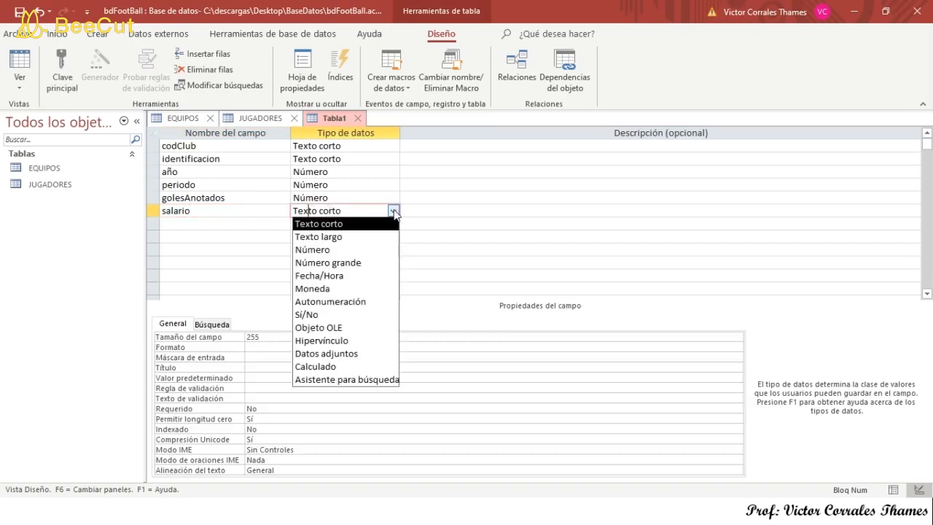
pyautogui.click(318, 290)
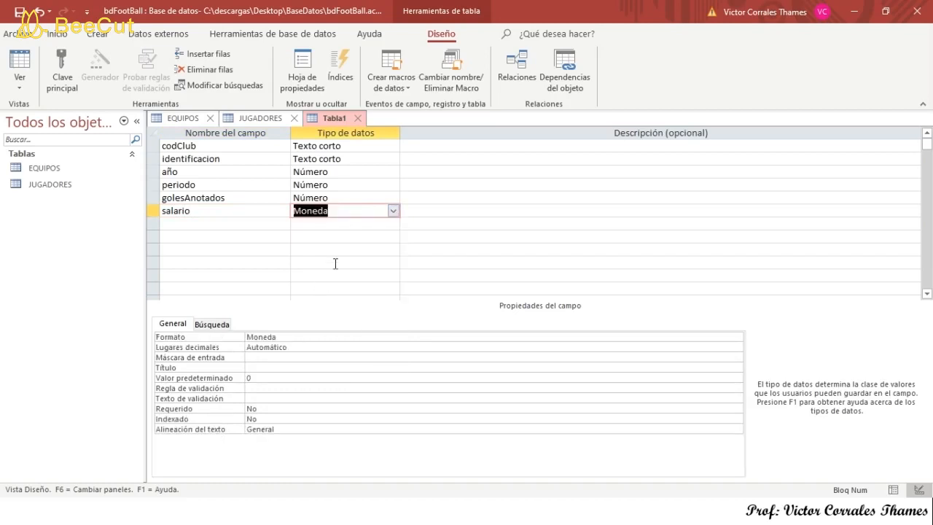
pyautogui.click(289, 338)
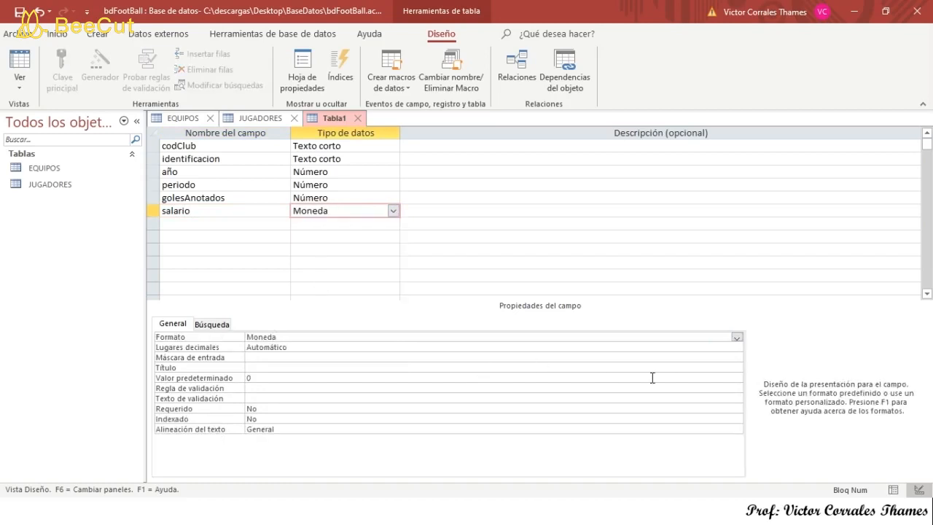
pyautogui.click(737, 338)
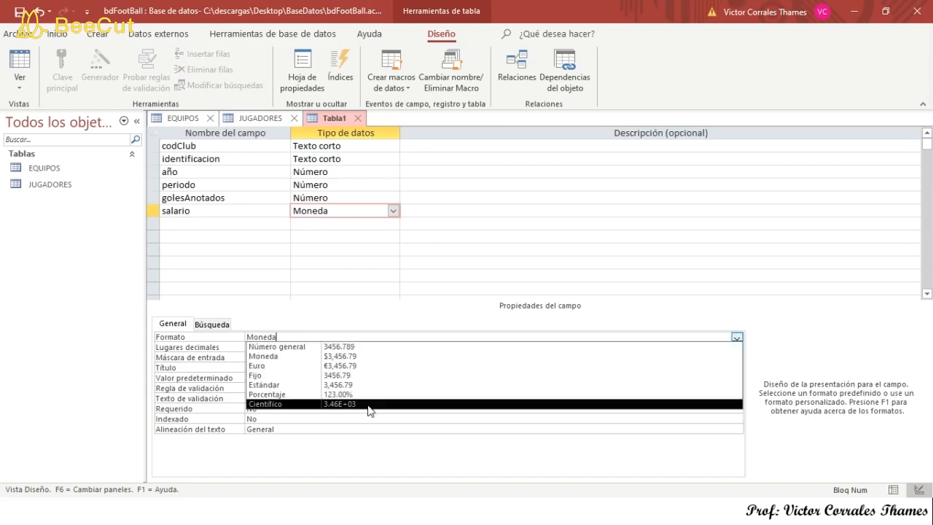
pyautogui.click(342, 360)
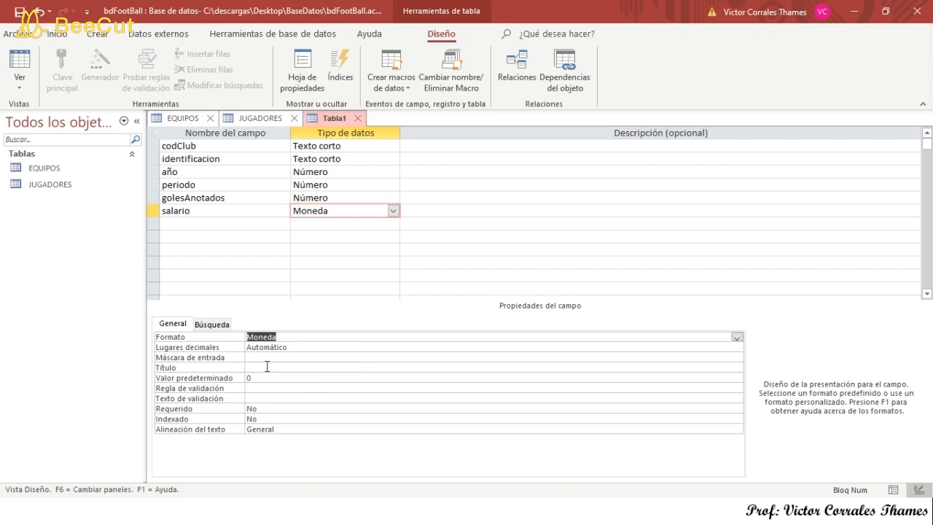
# Add a posicionJuega field of type Texto corto below salario with the field size 25
pyautogui.click(173, 223)
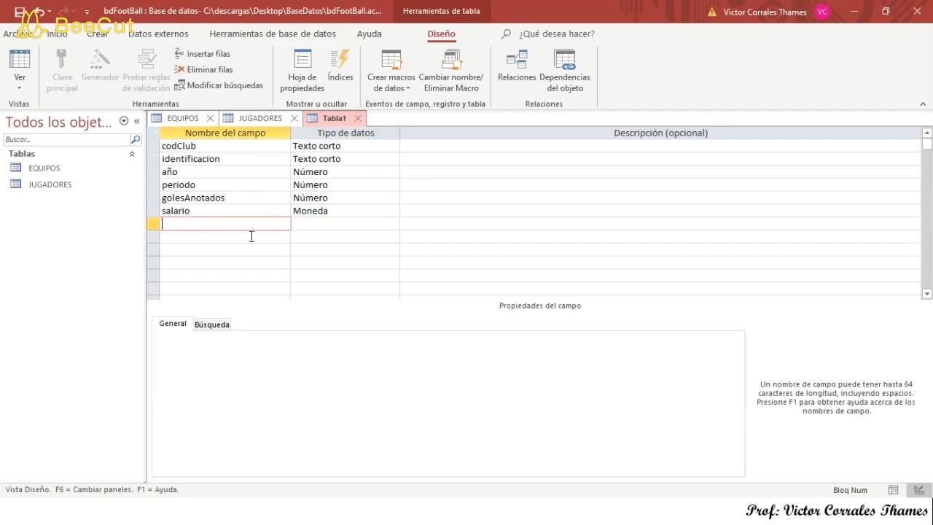
pyautogui.write('posicionJuega')
pyautogui.click(315, 226)
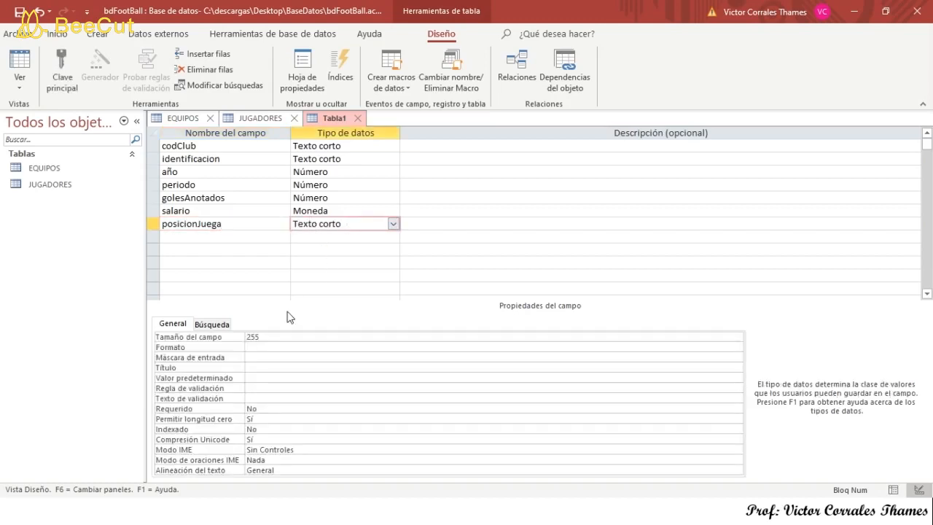
pyautogui.click(211, 337)
pyautogui.press('BackSpace')
pyautogui.write('25')
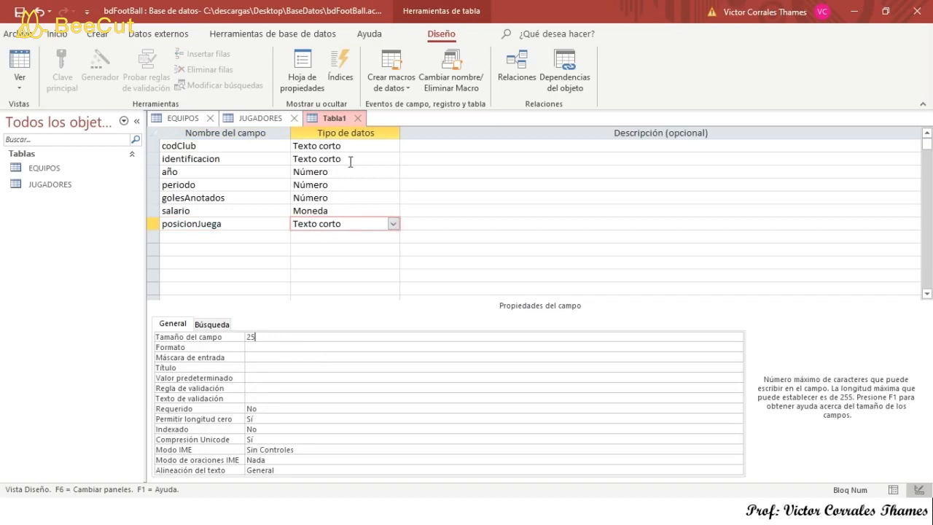
# Save the table as TEMPORADA without creating a primary key
pyautogui.rightClick(328, 117)
pyautogui.click(346, 130)
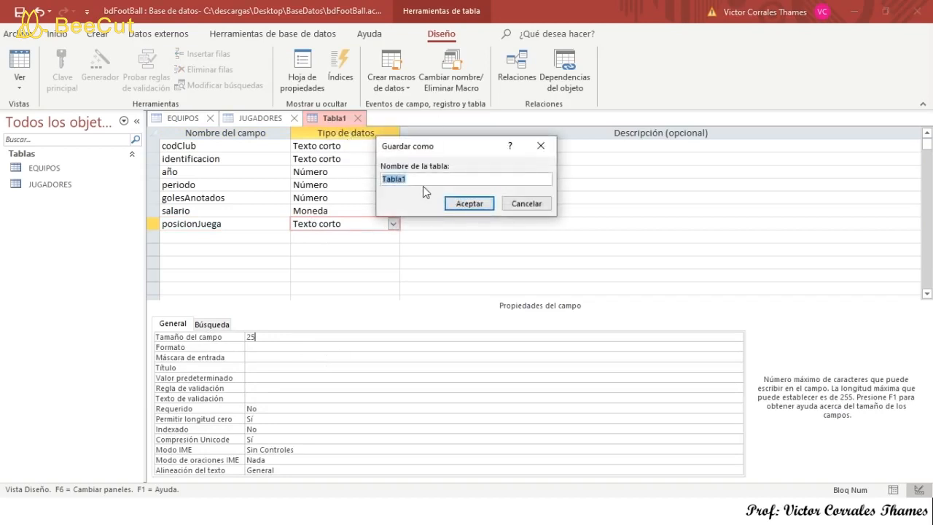
pyautogui.press('capslock')
pyautogui.write('TEMPORADA')
pyautogui.click(469, 205)
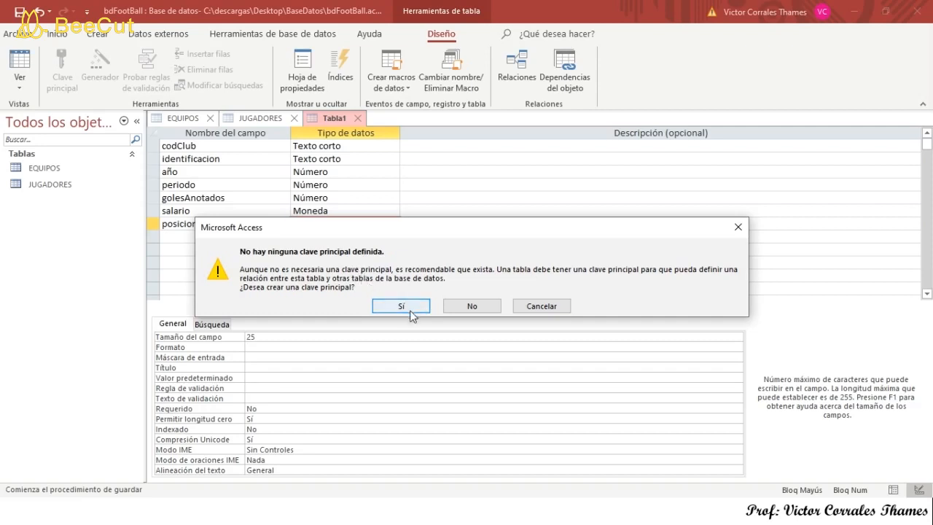
pyautogui.click(472, 305)
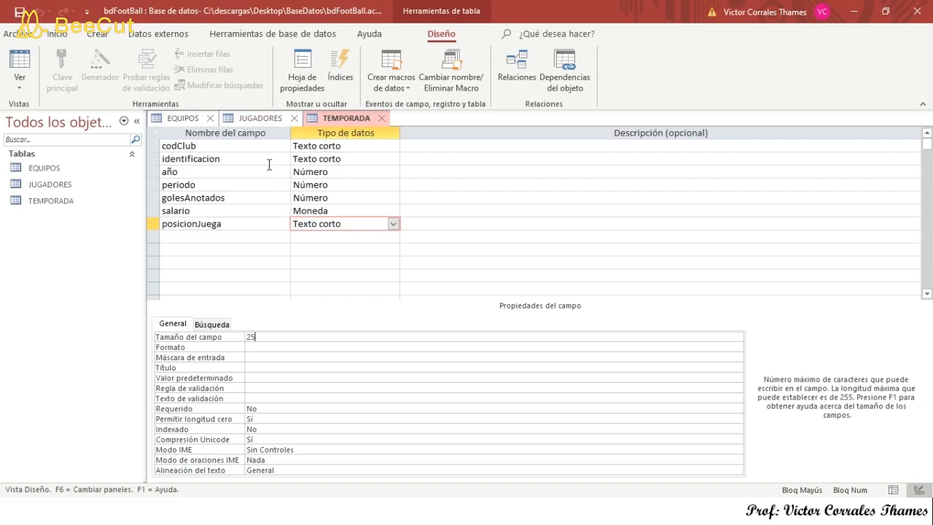
# Create a new table in design view and name its first field idProv
pyautogui.click(98, 34)
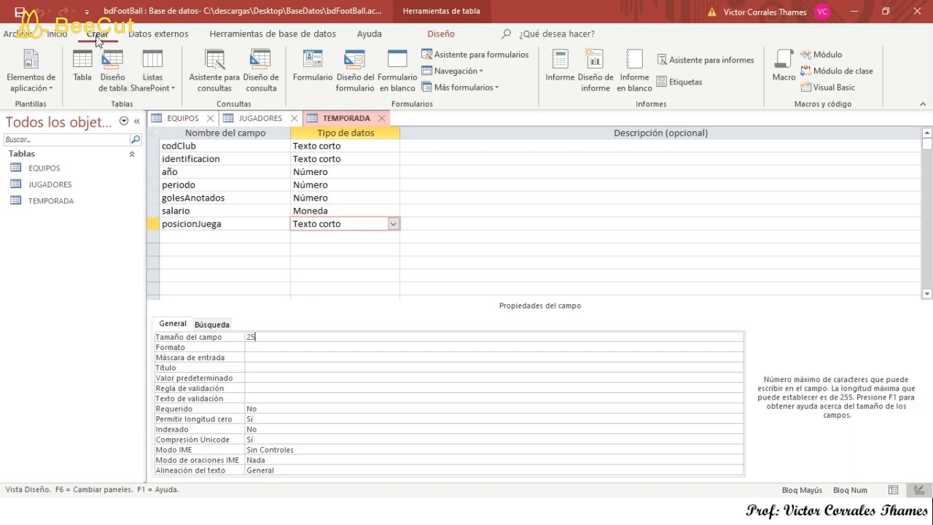
pyautogui.click(113, 72)
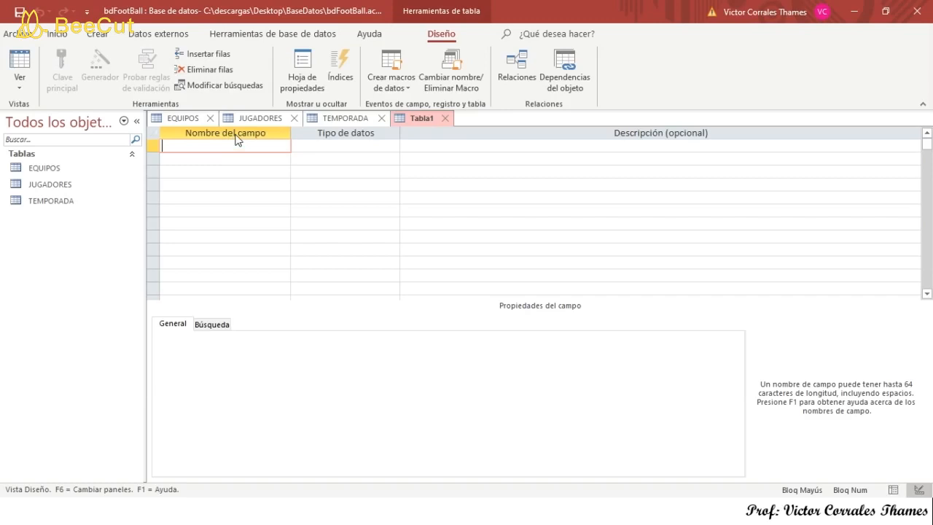
pyautogui.write('ID')
pyautogui.press('BackSpace')
pyautogui.press('BackSpace')
pyautogui.press('capslock')
pyautogui.write('8')
pyautogui.press('BackSpace')
pyautogui.write('idProv')
# Set the idProv field's data type to Número and its field size to Byte
pyautogui.click(332, 144)
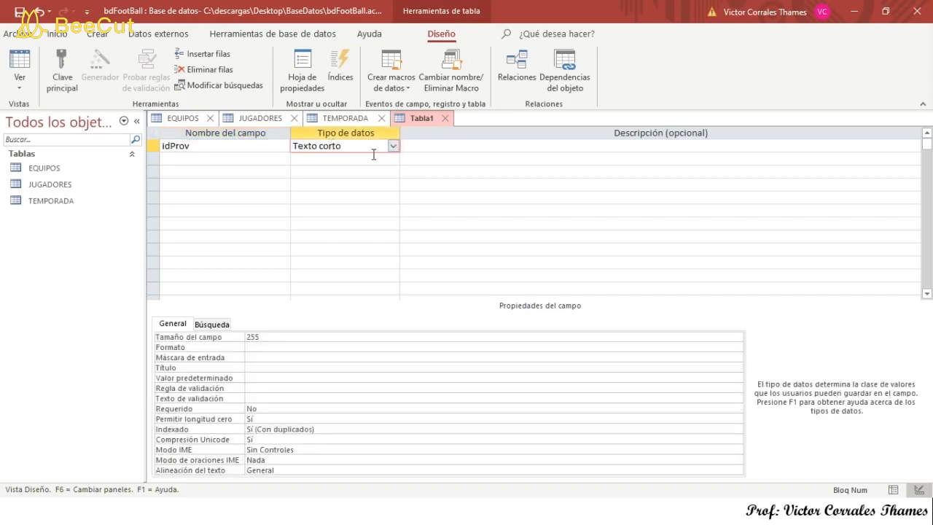
pyautogui.click(393, 146)
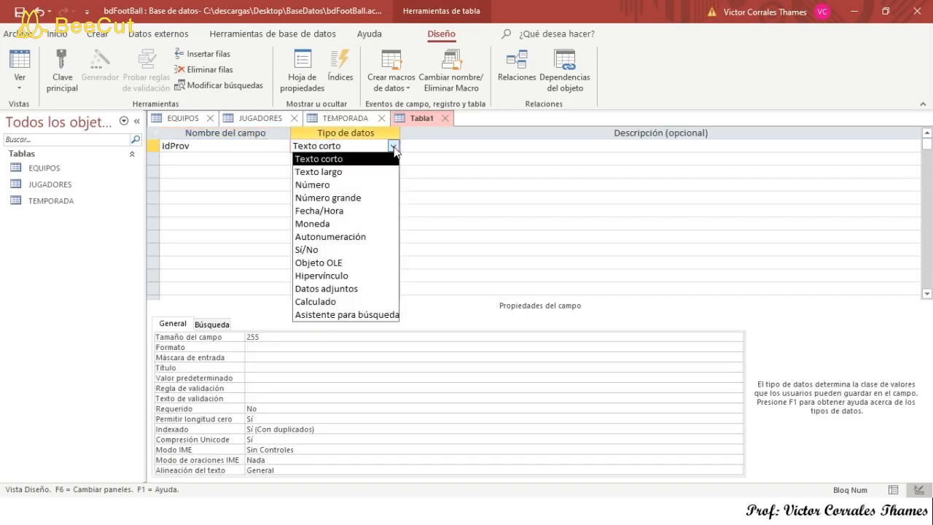
pyautogui.click(328, 182)
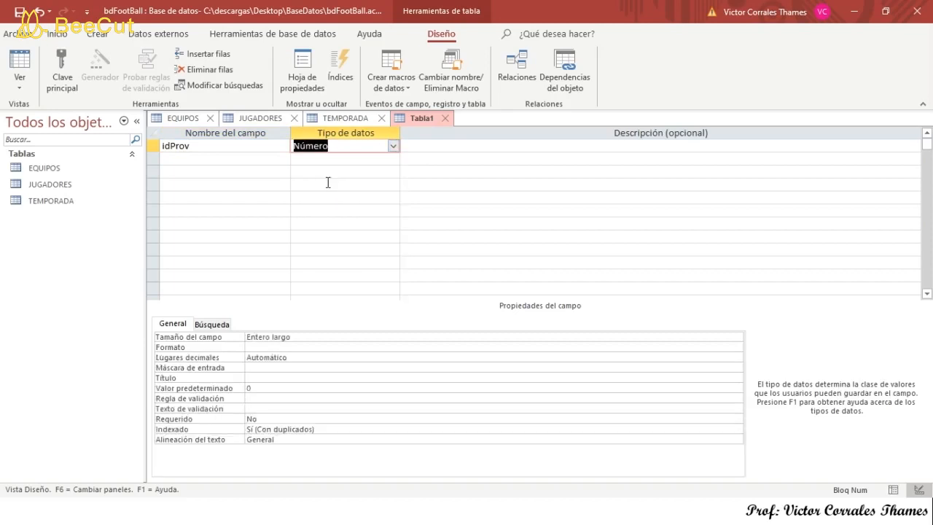
pyautogui.click(290, 336)
pyautogui.click(737, 337)
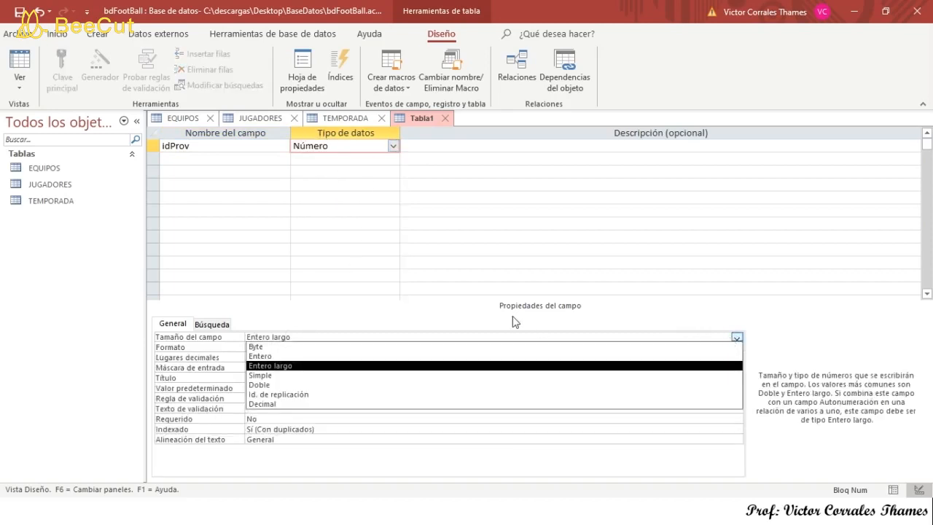
pyautogui.click(261, 348)
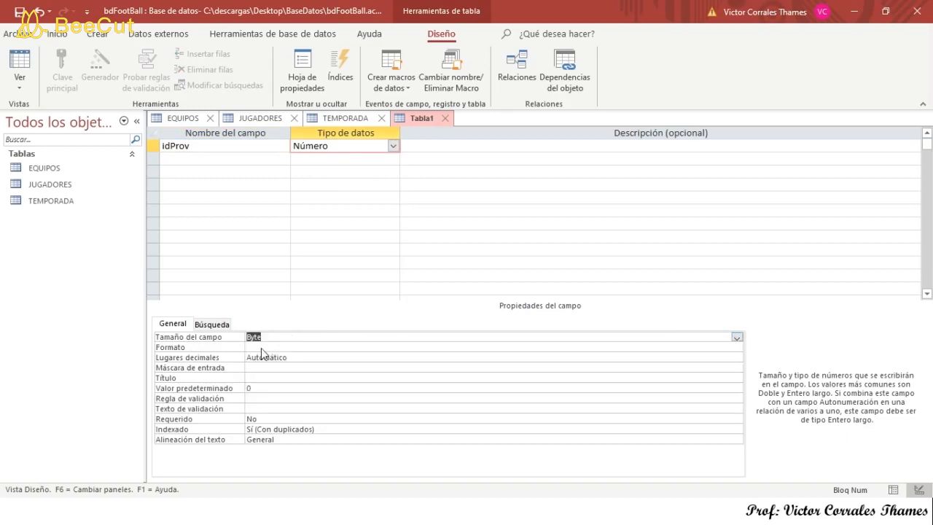
# Add a Nombre field of type Texto corto below idProv with the field size 15
pyautogui.click(188, 162)
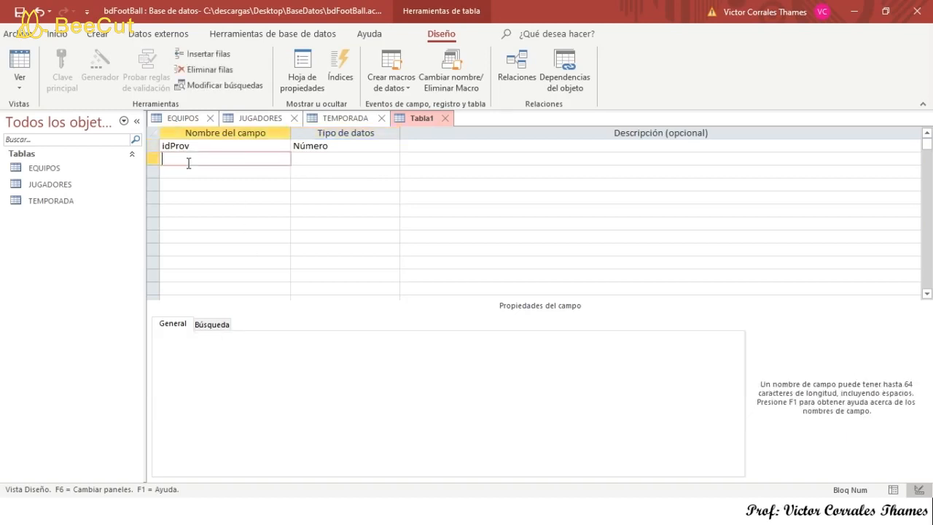
pyautogui.write('Nombre')
pyautogui.press('Tab')
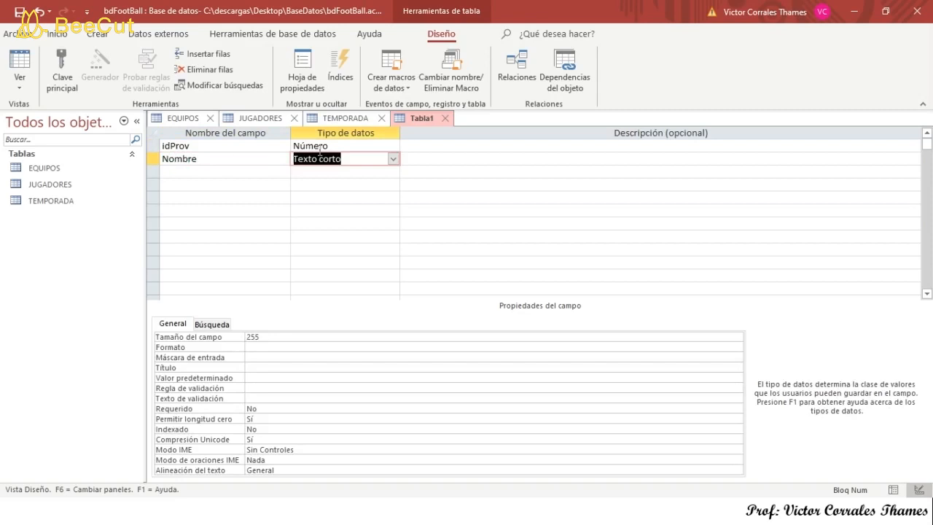
pyautogui.doubleClick(353, 157)
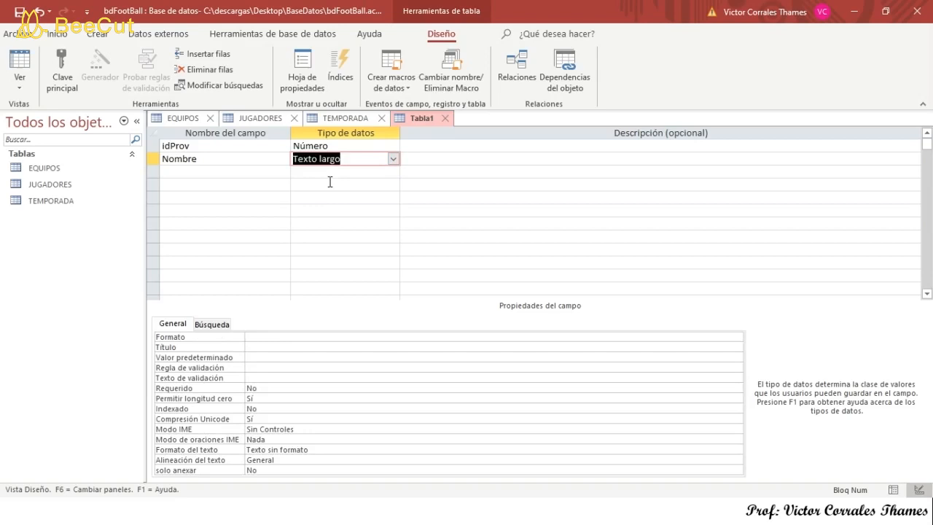
pyautogui.doubleClick(340, 162)
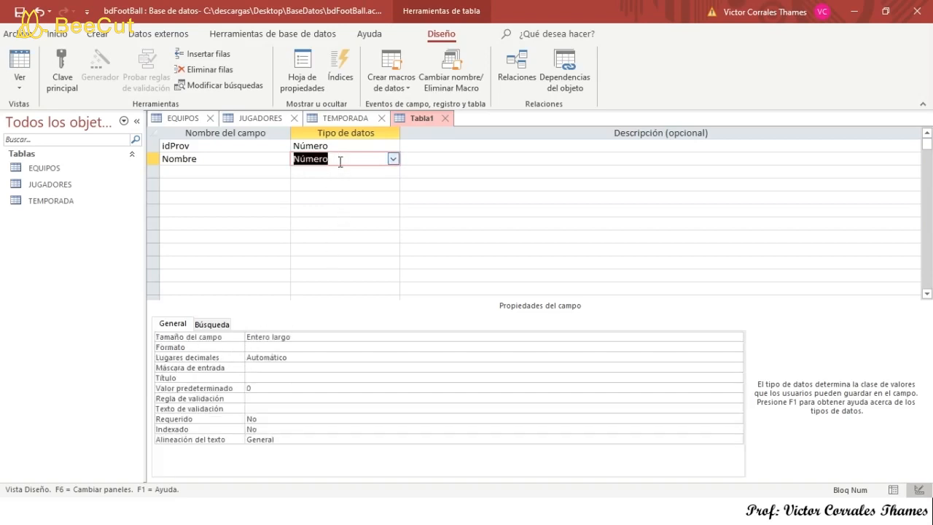
pyautogui.doubleClick(377, 155)
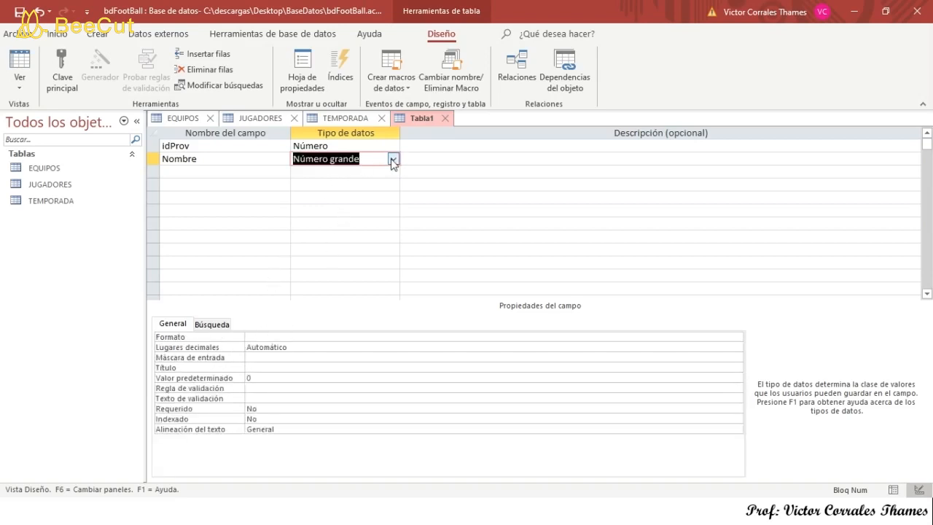
pyautogui.click(392, 158)
pyautogui.click(340, 178)
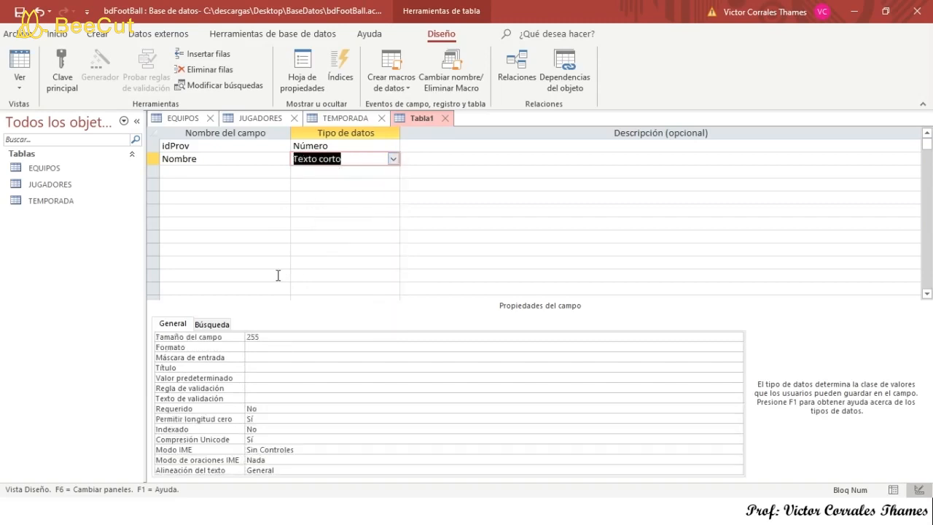
pyautogui.click(264, 348)
pyautogui.doubleClick(269, 337)
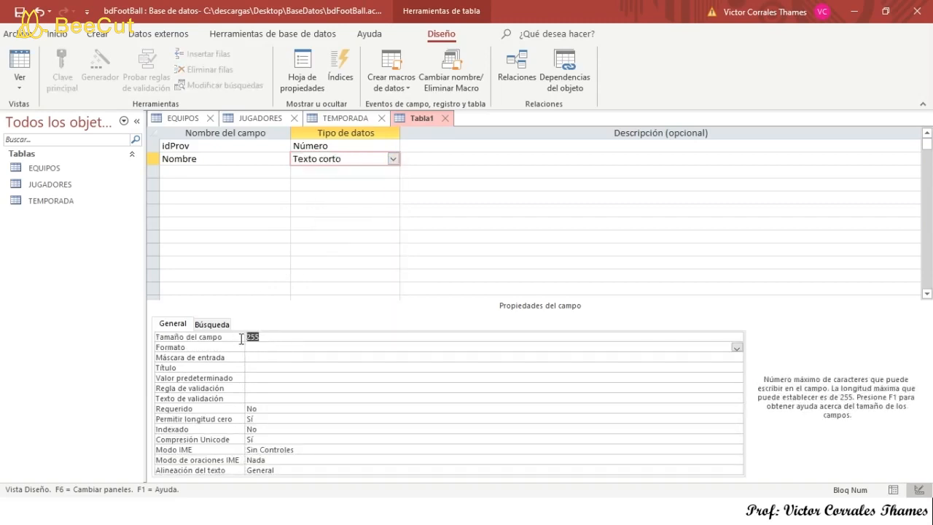
pyautogui.write('15')
# Add a cantCantones field of type Número below Nombre with the field size Byte
pyautogui.click(183, 173)
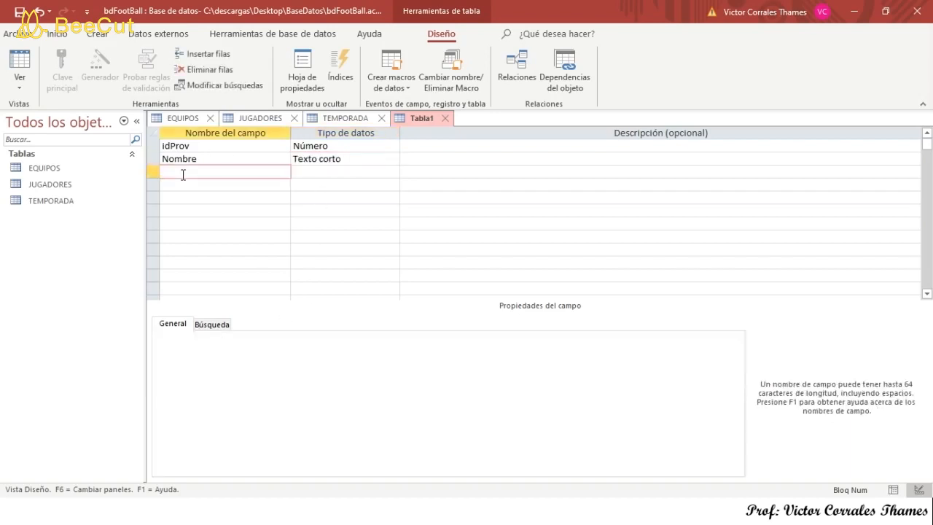
pyautogui.write('cantCantones')
pyautogui.press('Tab')
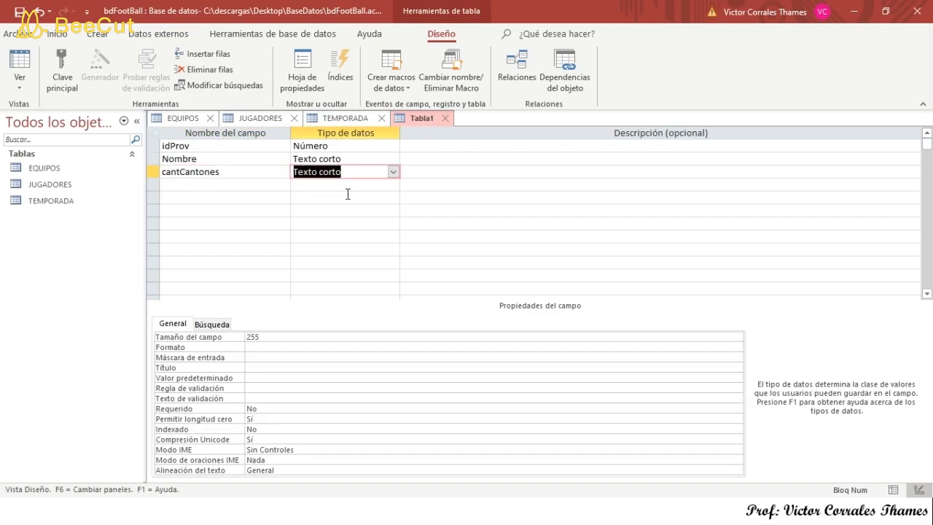
pyautogui.click(392, 172)
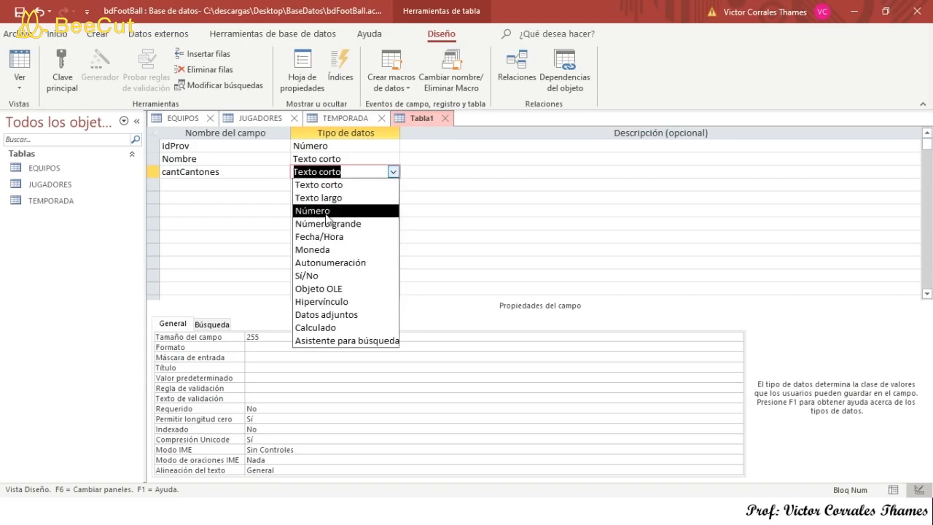
pyautogui.click(356, 210)
pyautogui.click(302, 337)
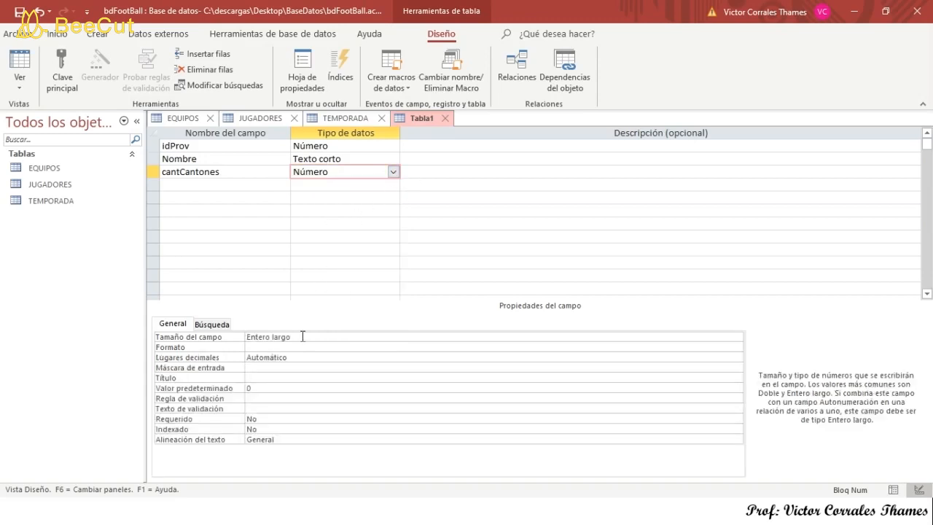
pyautogui.click(737, 338)
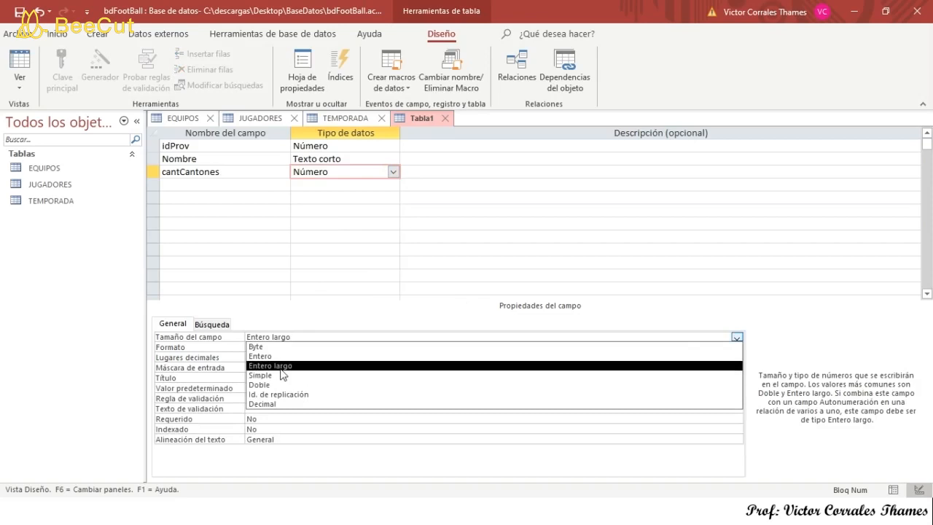
pyautogui.click(253, 347)
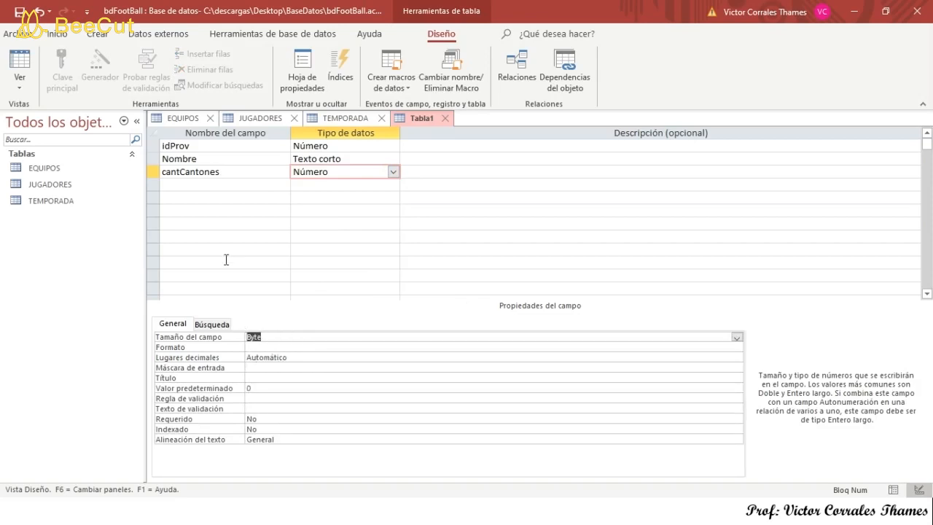
# Add an area field of type Número below cantCantones with the field size Decimal and a precision of 2
pyautogui.click(166, 188)
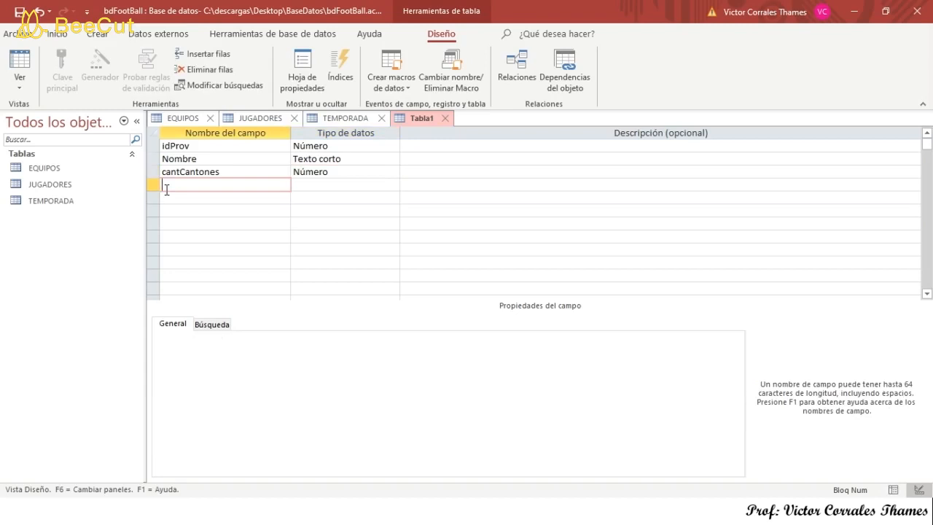
pyautogui.write('area')
pyautogui.click(331, 187)
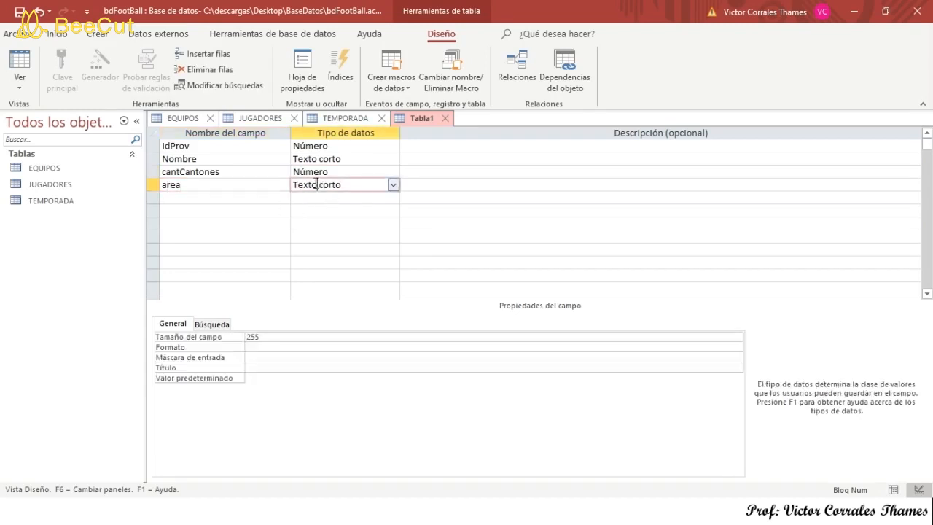
pyautogui.click(393, 185)
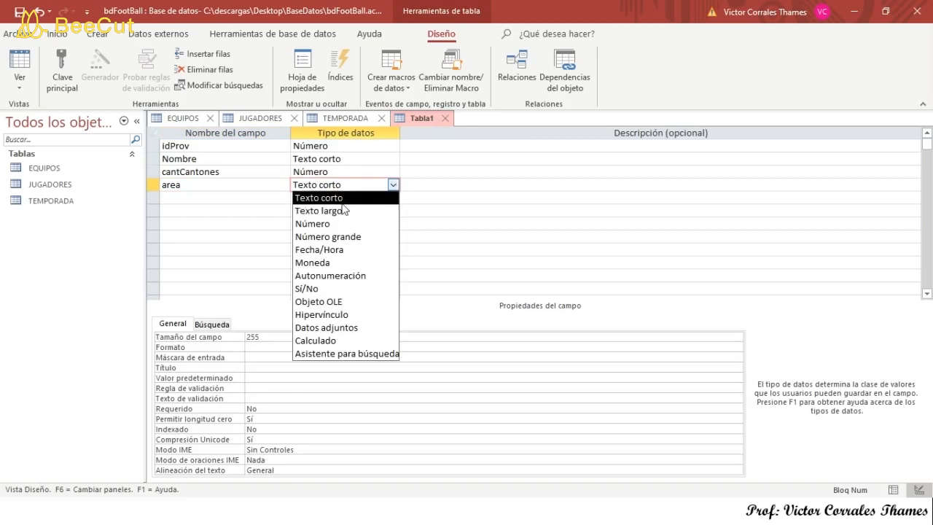
pyautogui.click(333, 224)
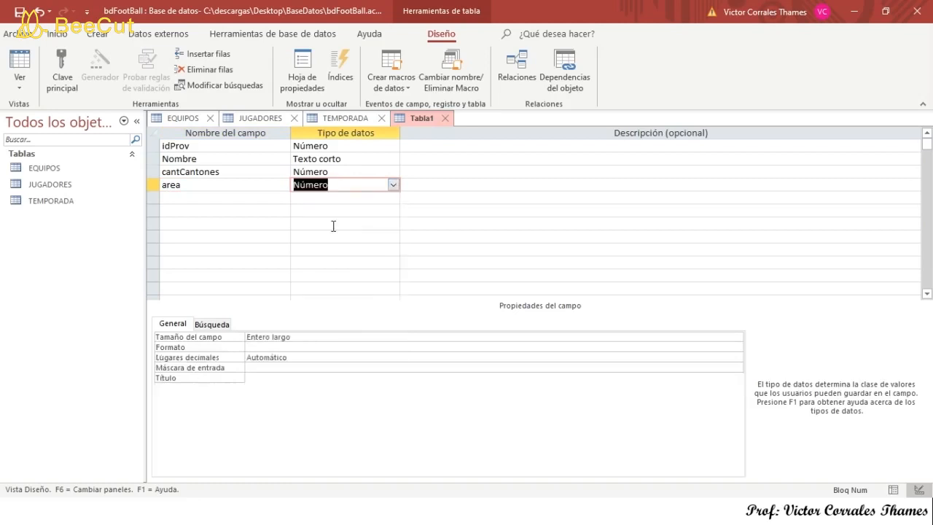
pyautogui.click(306, 337)
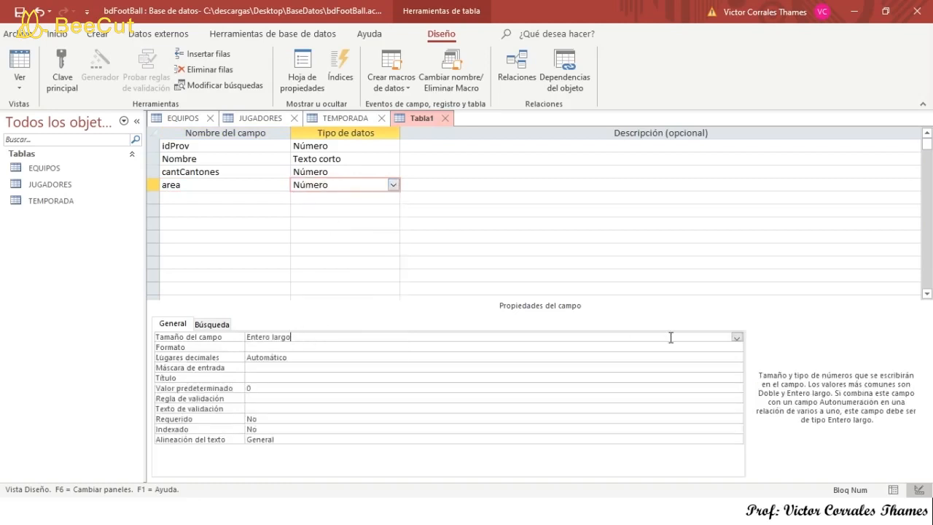
pyautogui.click(738, 339)
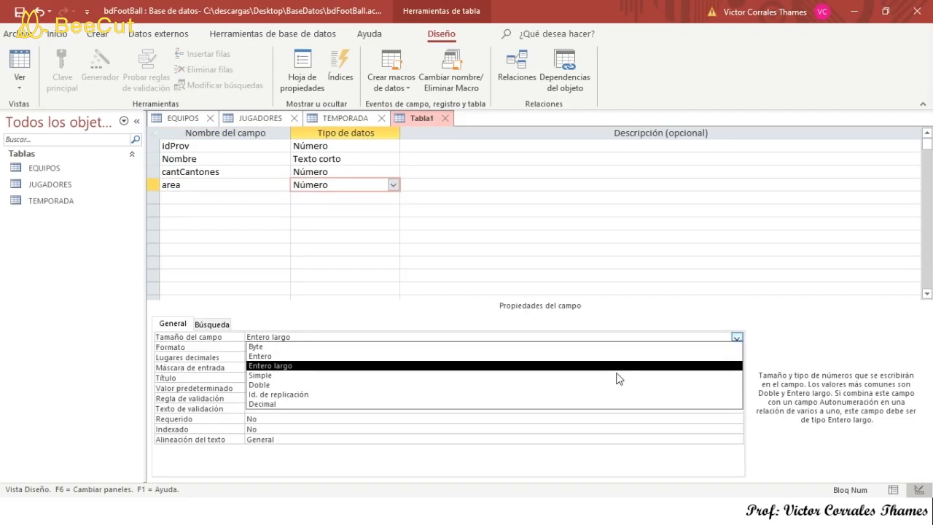
pyautogui.click(261, 405)
pyautogui.moveTo(263, 360); pyautogui.dragTo(222, 358)
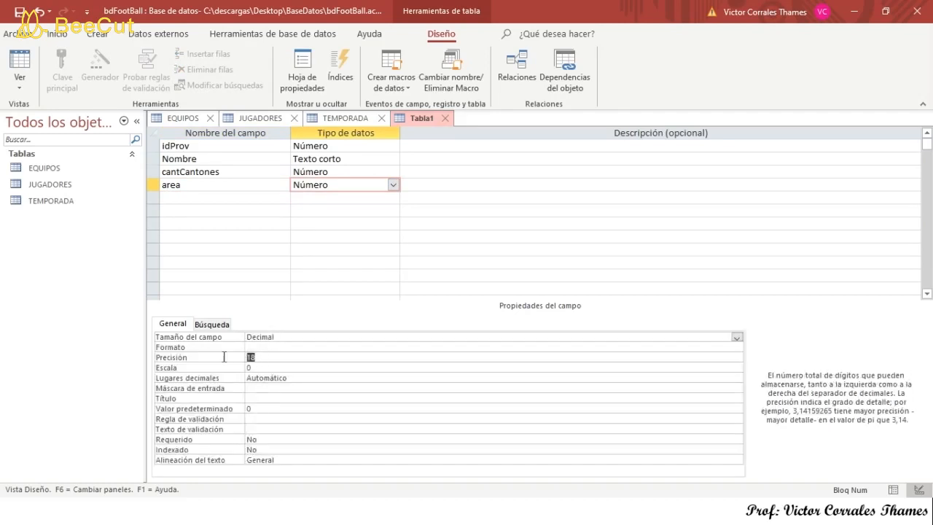
pyautogui.write('2')
pyautogui.press('Return')
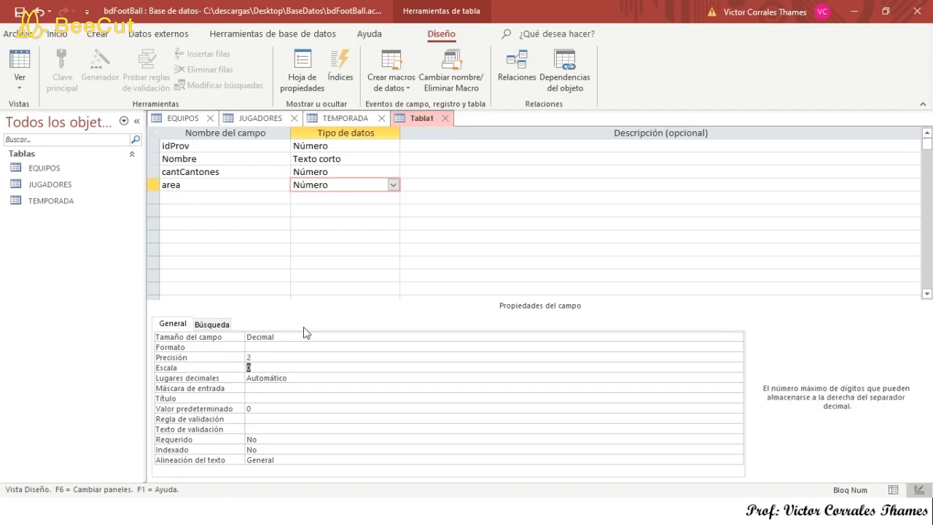
pyautogui.click(192, 197)
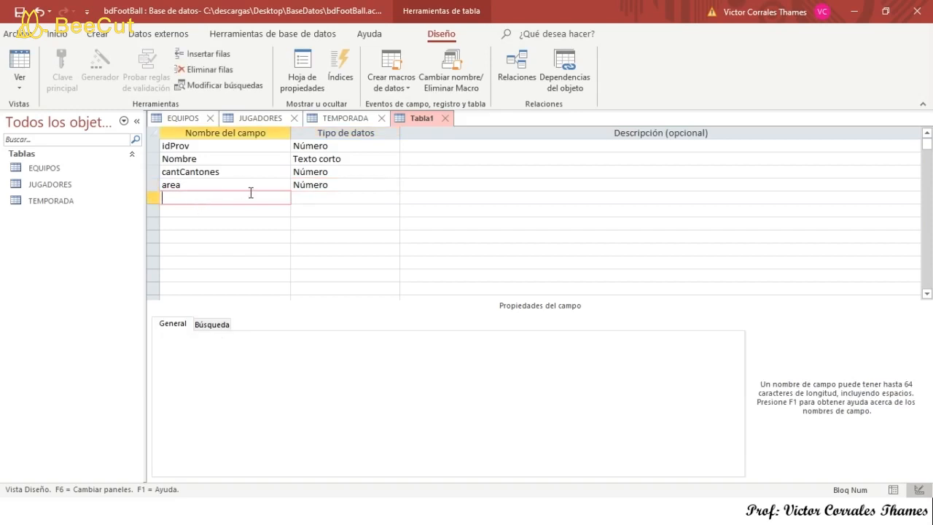
# Set the idProv field as the primary key of the new provinces table
pyautogui.click(193, 159)
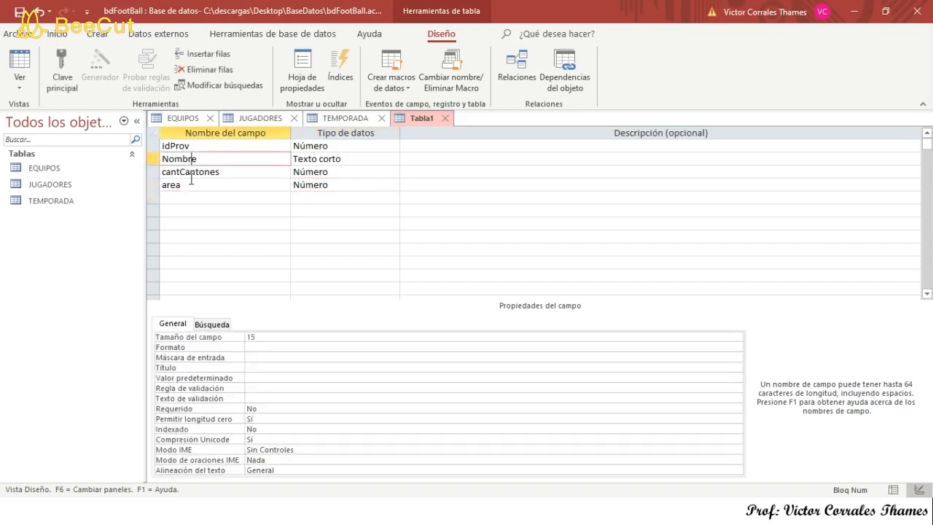
pyautogui.click(189, 185)
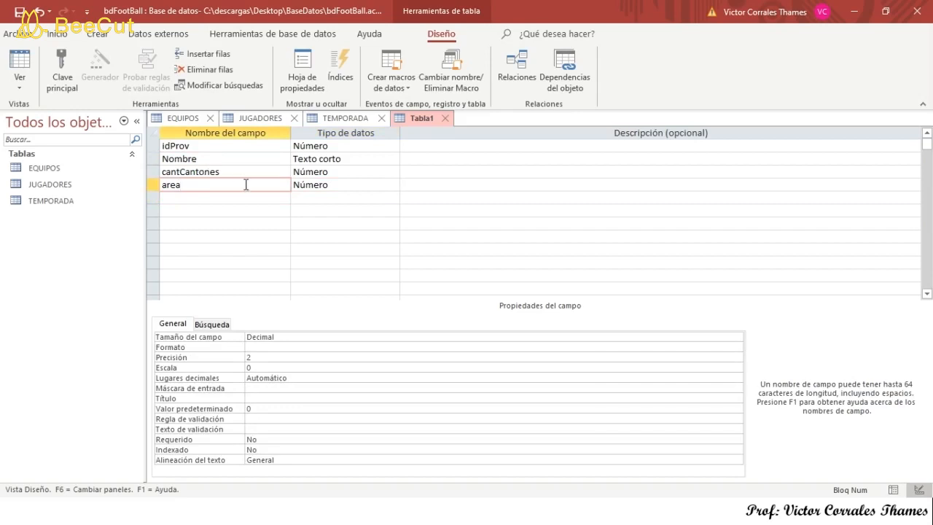
pyautogui.rightClick(420, 121)
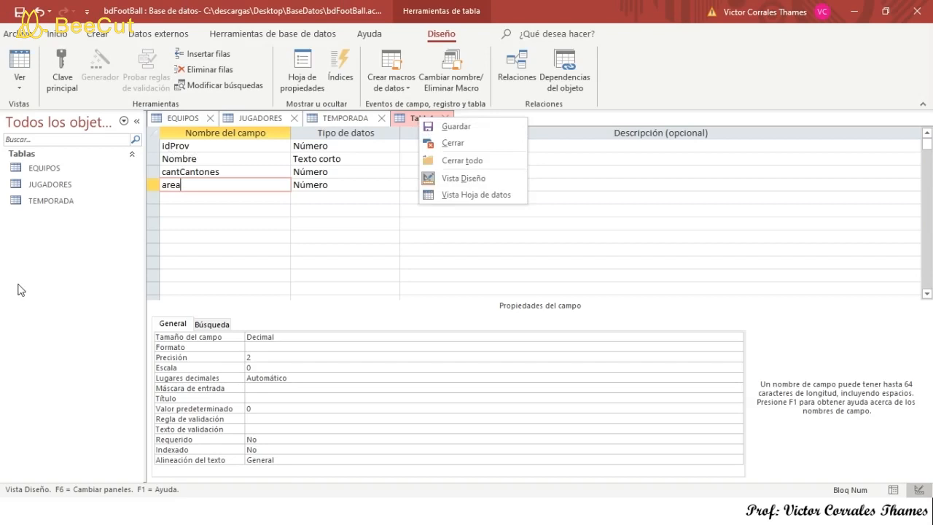
pyautogui.click(173, 162)
pyautogui.click(153, 146)
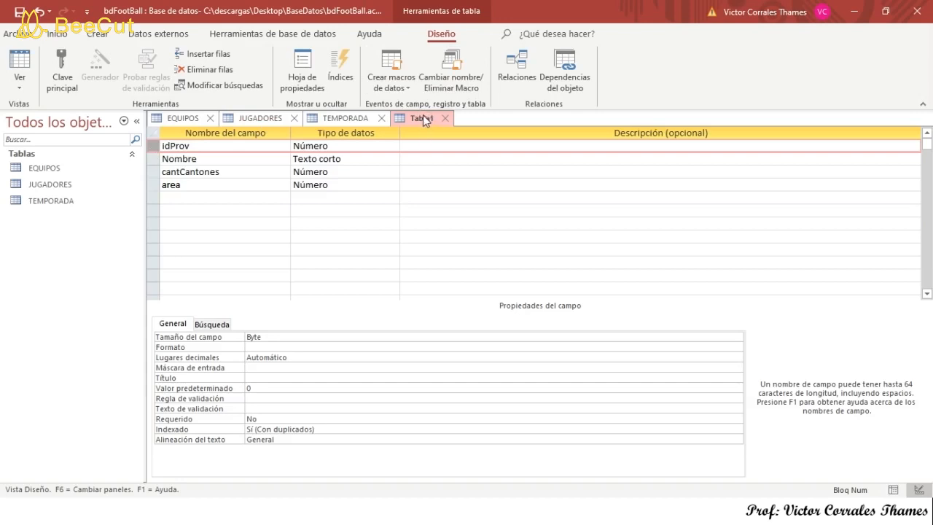
pyautogui.click(60, 60)
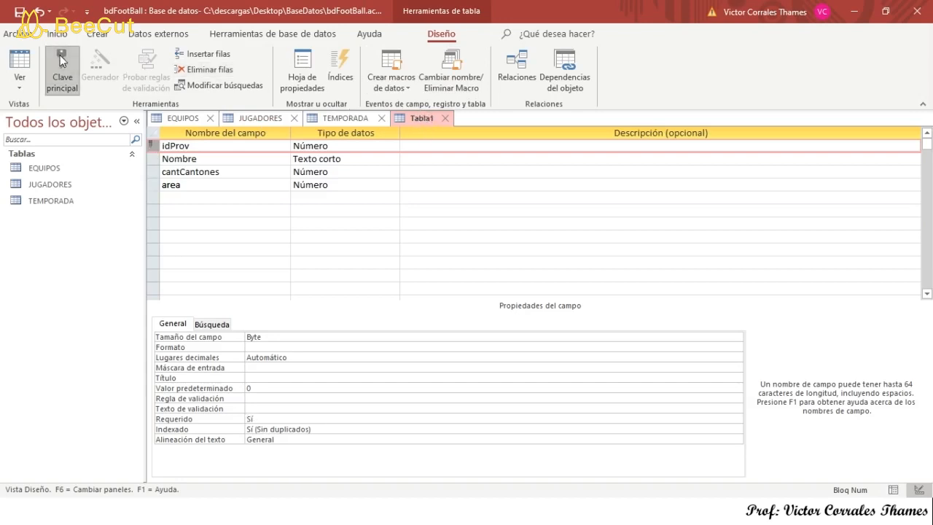
# Save the new table under the name PROVINCIAS
pyautogui.rightClick(426, 122)
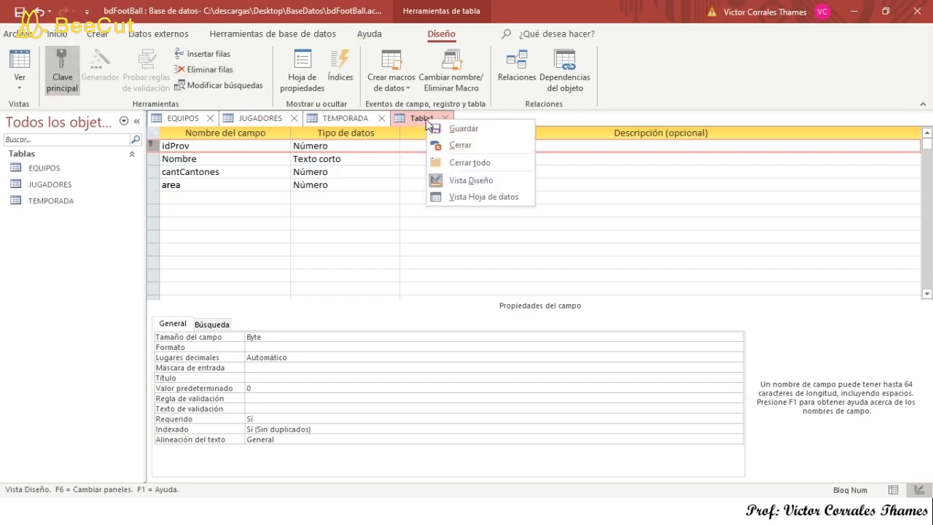
pyautogui.click(456, 129)
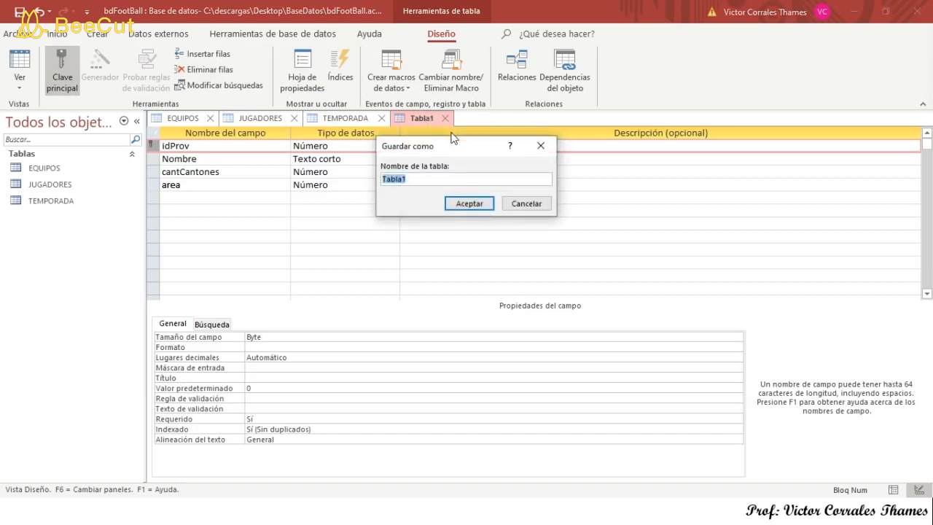
pyautogui.press('capslock')
pyautogui.write('PRO')
pyautogui.write('VINICAS')
pyautogui.write('IAS')
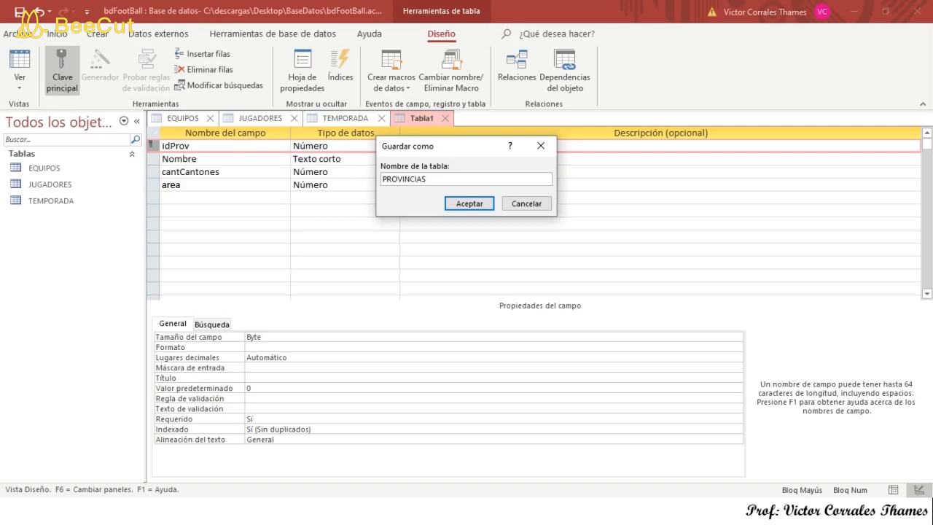
pyautogui.click(468, 207)
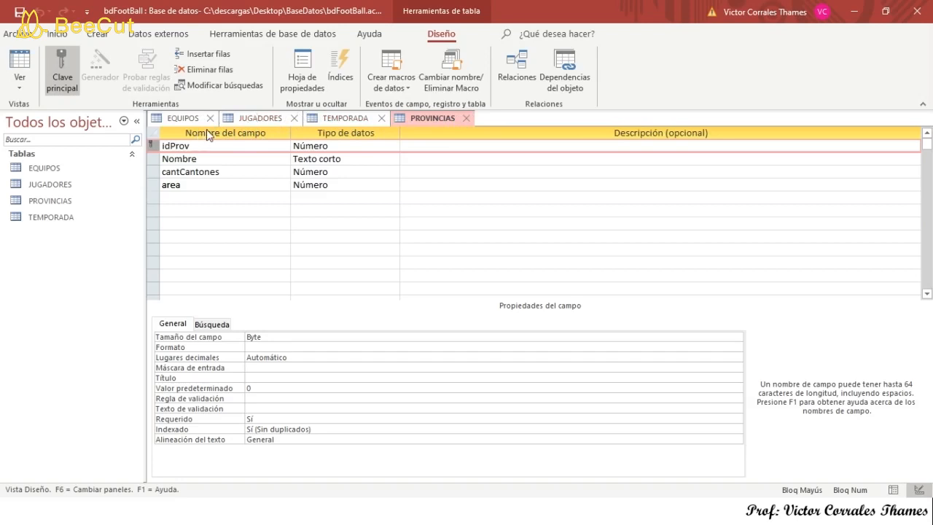
# Close the open PROVINCIAS, TEMPORADA, JUGADORES and EQUIPOS table designs
pyautogui.hotkey('alt', 'Tab')
pyautogui.rightClick(443, 116)
pyautogui.click(463, 123)
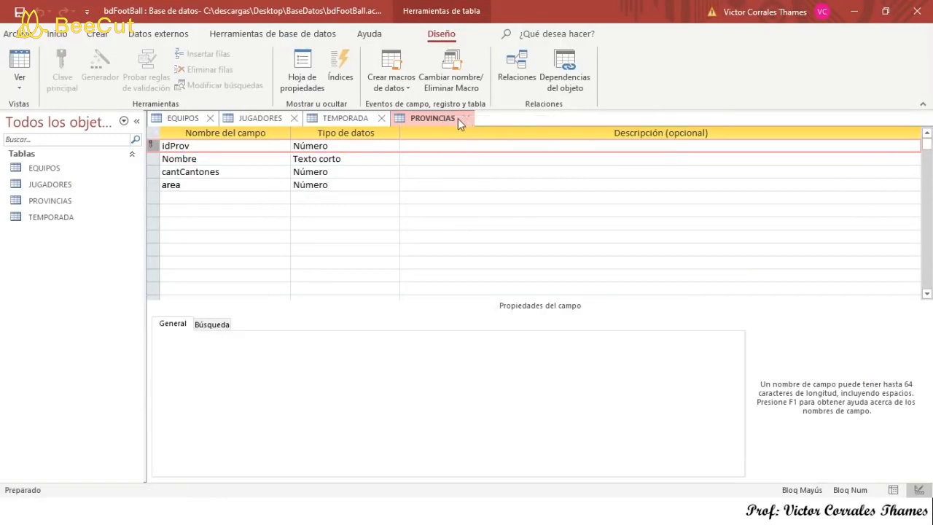
pyautogui.click(466, 118)
pyautogui.click(383, 118)
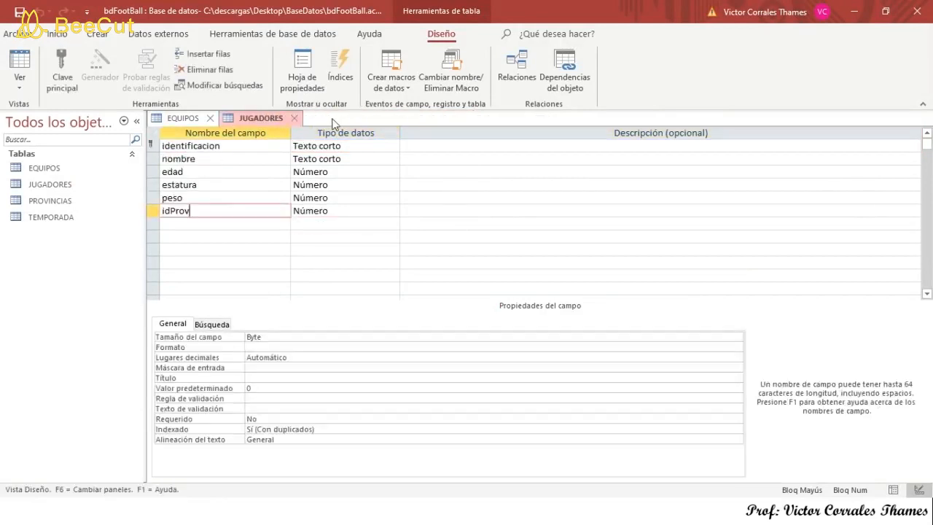
pyautogui.click(294, 118)
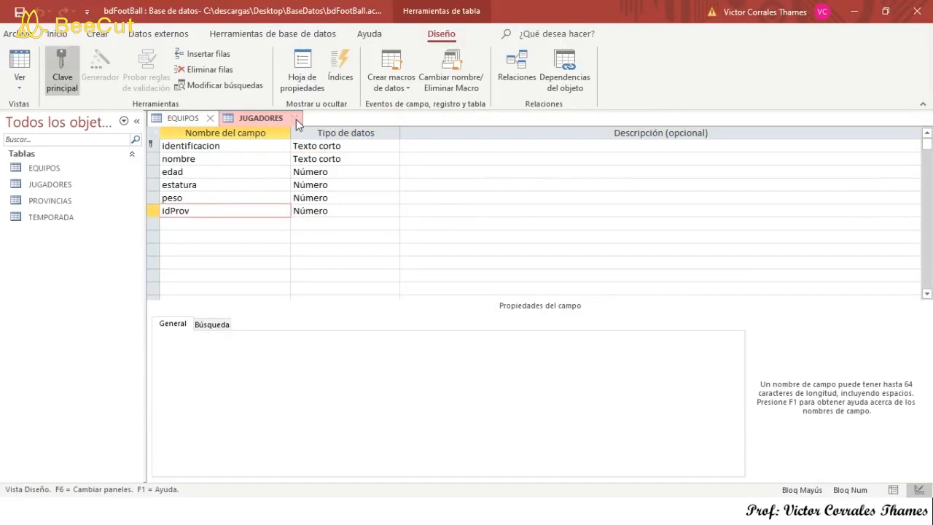
pyautogui.click(211, 119)
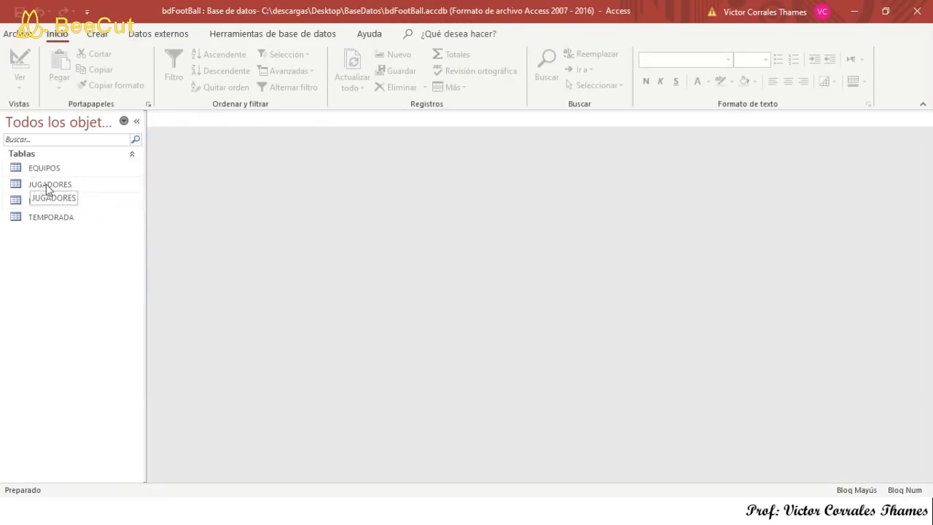
# Open the database relationships layout and add the EQUIPOS, JUGADORES, PROVINCIAS and TEMPORADA tables to it
pyautogui.click(243, 37)
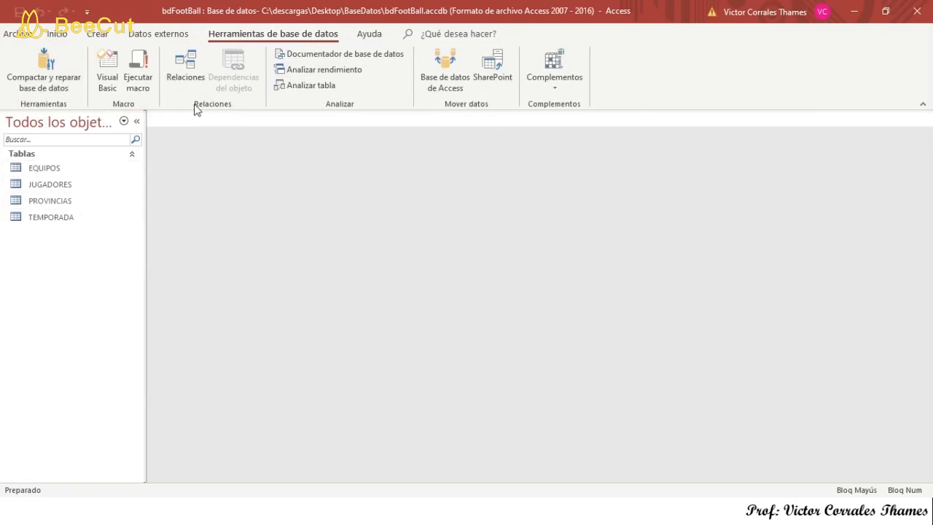
pyautogui.click(187, 67)
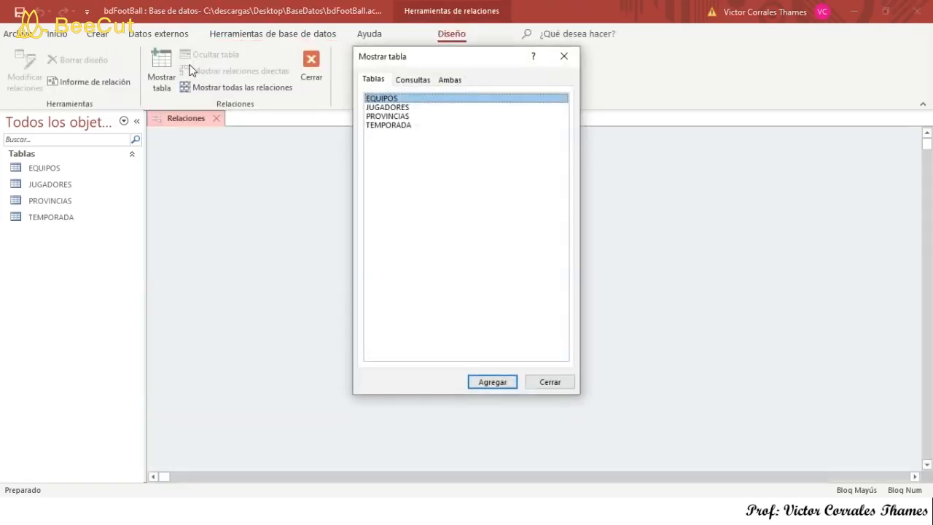
pyautogui.keyDown('shift'); pyautogui.click(393, 126); pyautogui.keyUp('shift')
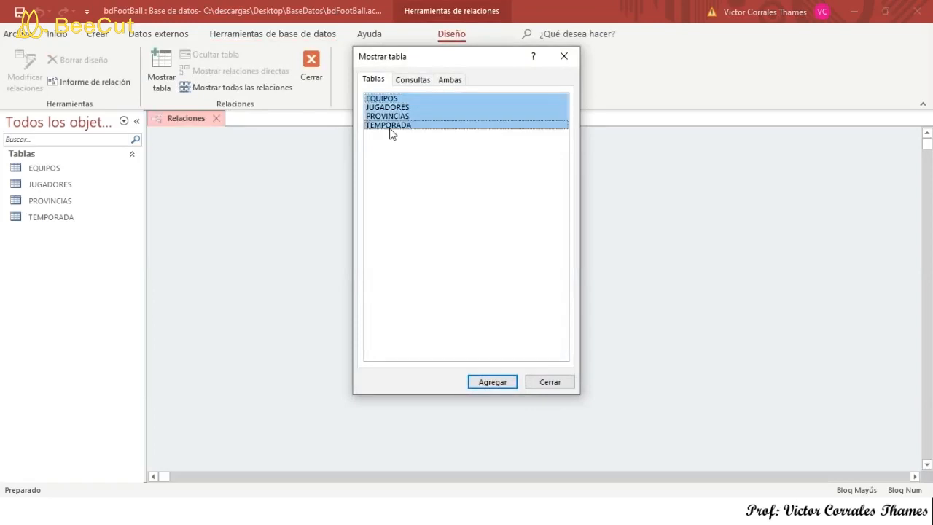
pyautogui.click(494, 383)
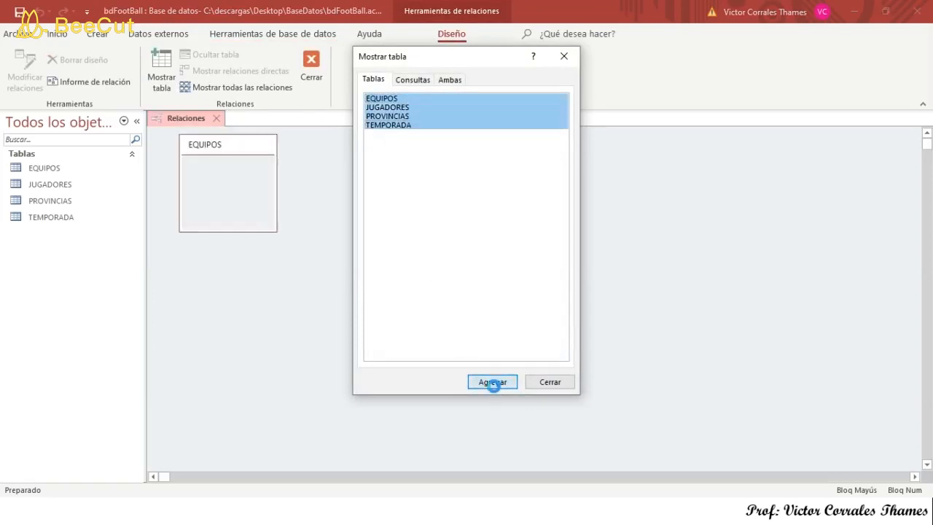
pyautogui.click(563, 57)
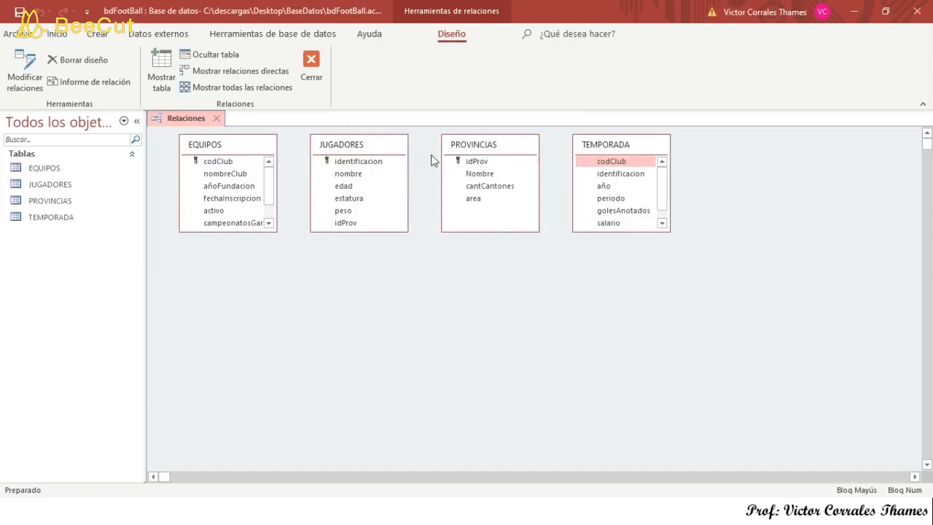
# Arrange EQUIPOS, JUGADORES and PROVINCIAS in a spaced row, with TEMPORADA below and between EQUIPOS and JUGADORES
pyautogui.moveTo(355, 151); pyautogui.dragTo(401, 153)
pyautogui.moveTo(473, 147); pyautogui.dragTo(477, 305)
pyautogui.moveTo(402, 154); pyautogui.dragTo(500, 151)
pyautogui.moveTo(605, 147); pyautogui.dragTo(334, 273)
pyautogui.moveTo(483, 312); pyautogui.dragTo(607, 255)
pyautogui.moveTo(552, 285); pyautogui.dragTo(633, 153)
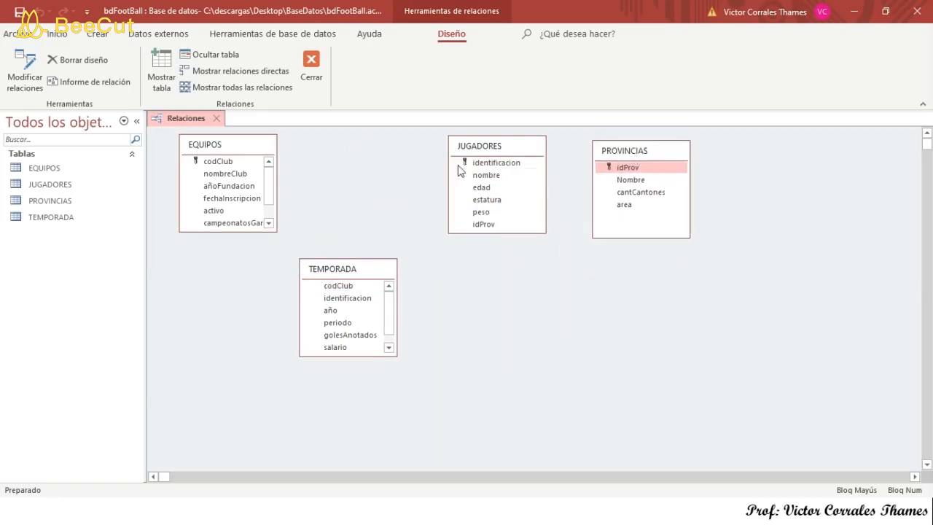
pyautogui.moveTo(481, 151); pyautogui.dragTo(419, 152)
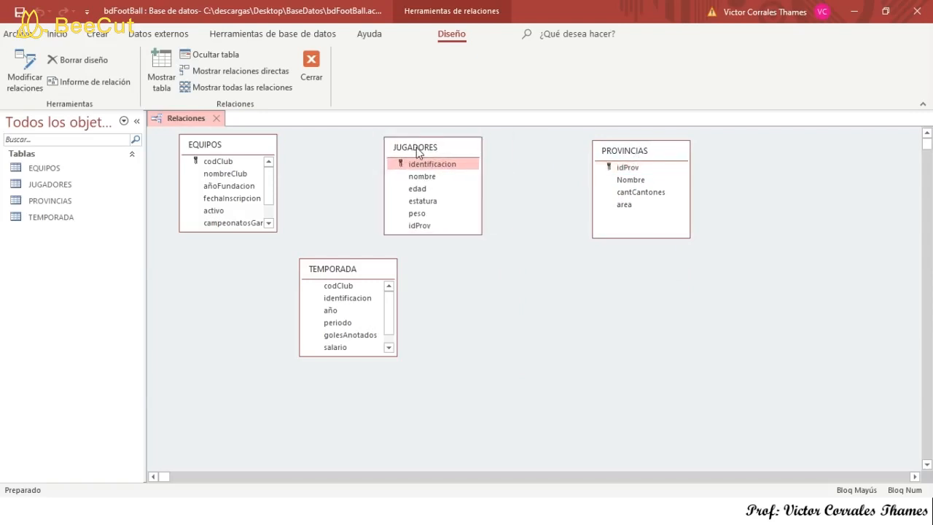
pyautogui.moveTo(352, 271); pyautogui.dragTo(338, 269)
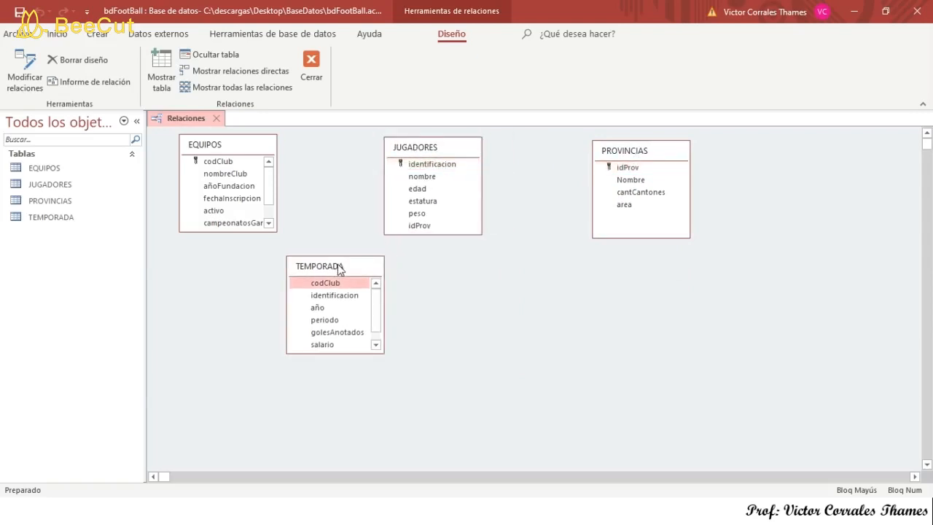
pyautogui.moveTo(417, 150); pyautogui.dragTo(461, 149)
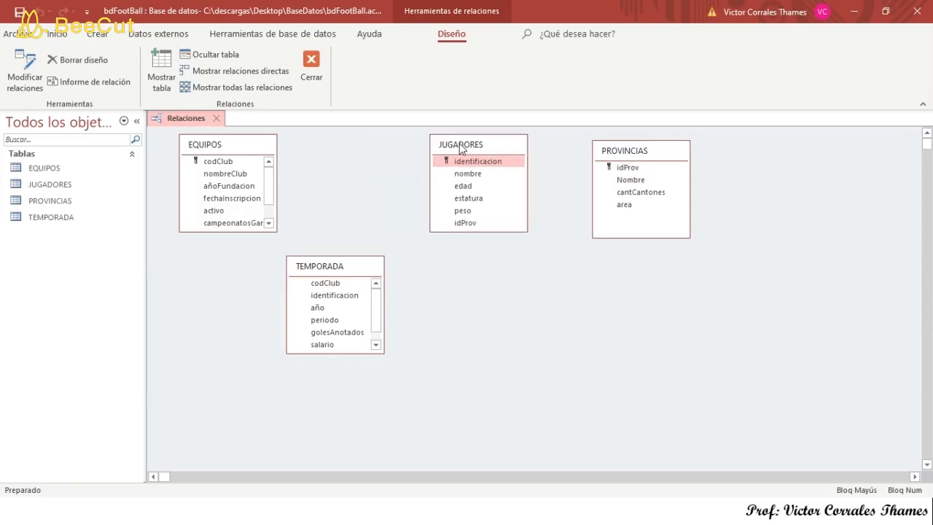
pyautogui.moveTo(348, 268); pyautogui.dragTo(370, 266)
pyautogui.moveTo(610, 154); pyautogui.dragTo(611, 148)
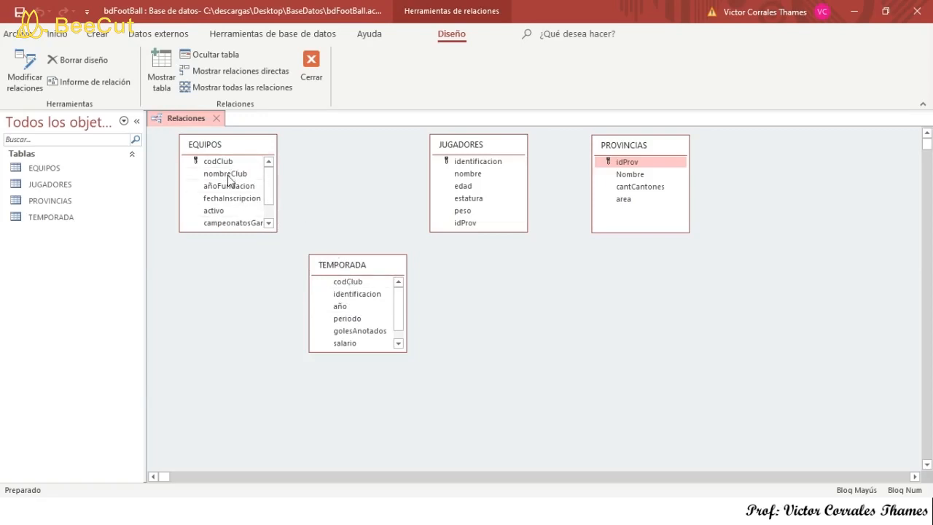
# Relate codClub in EQUIPOS to codClub in TEMPORADA, enforcing referential integrity with cascading updates and deletes
pyautogui.click(213, 163)
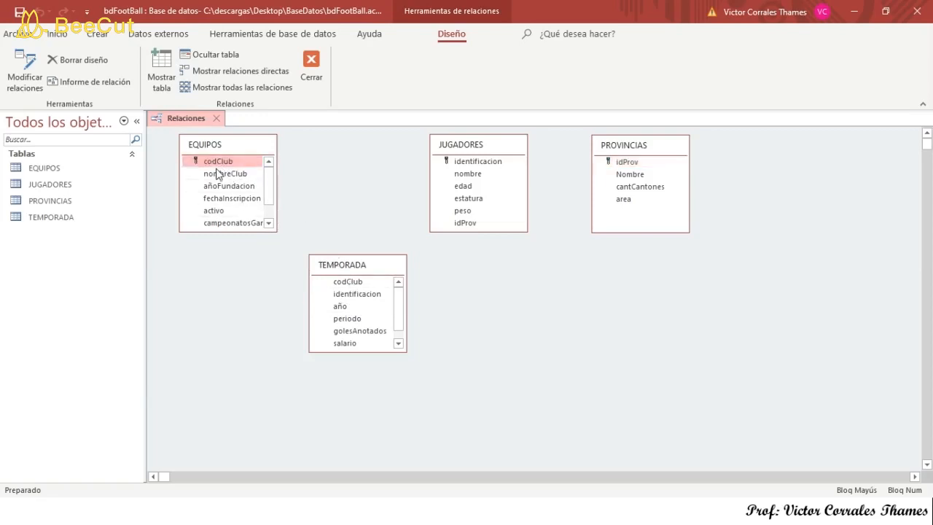
pyautogui.moveTo(211, 163); pyautogui.dragTo(347, 287)
pyautogui.moveTo(346, 283); pyautogui.dragTo(345, 283)
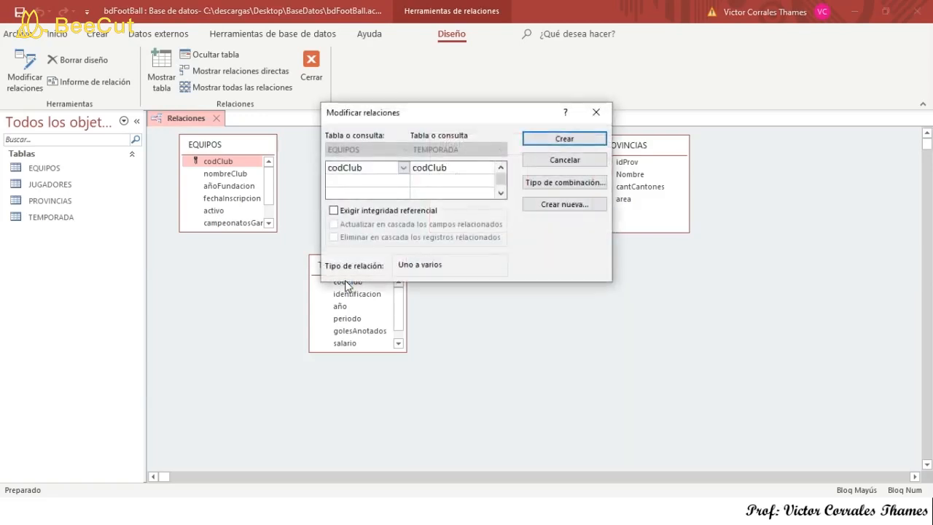
pyautogui.moveTo(447, 113); pyautogui.dragTo(389, 95)
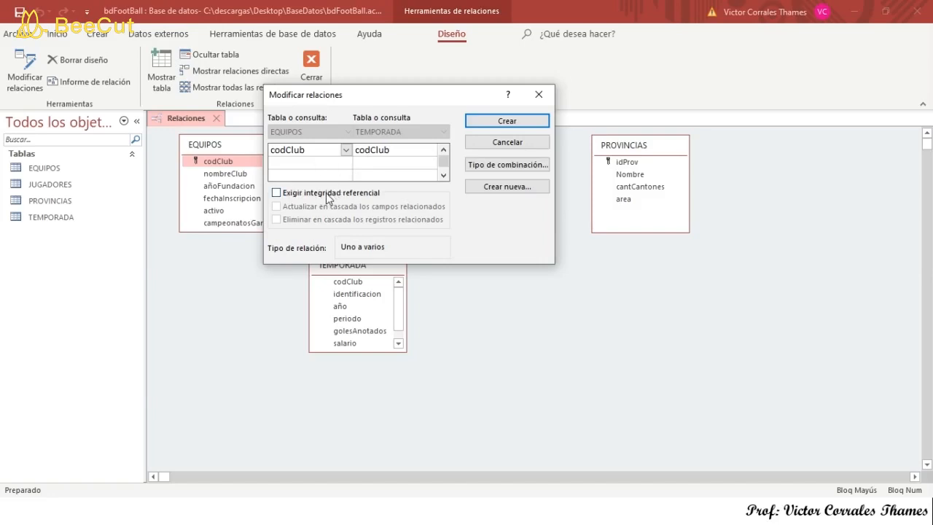
pyautogui.moveTo(328, 99); pyautogui.dragTo(344, 95)
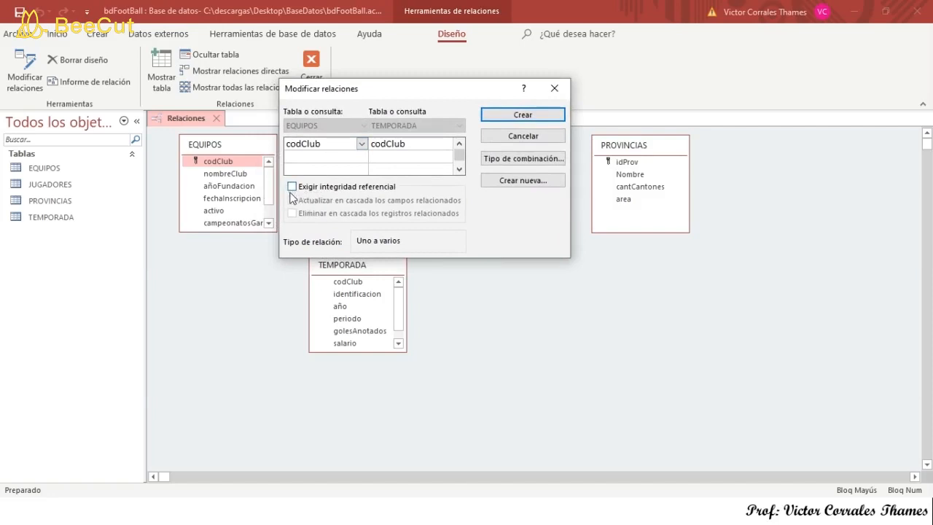
pyautogui.click(292, 187)
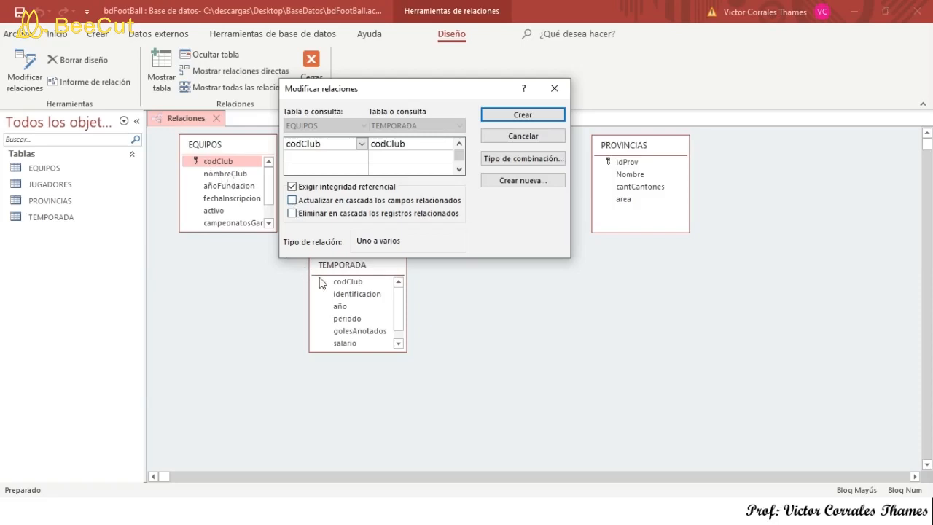
pyautogui.click(292, 200)
pyautogui.click(292, 214)
pyautogui.moveTo(374, 92); pyautogui.dragTo(542, 75)
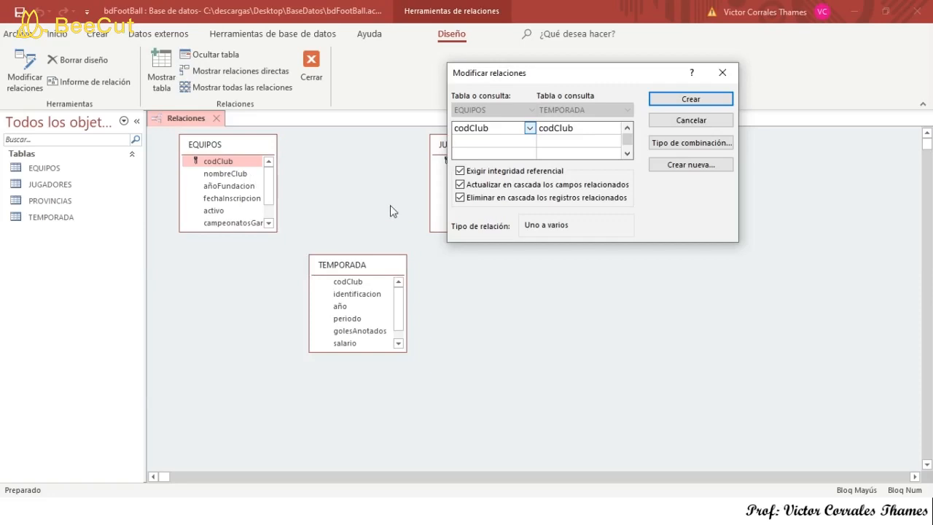
pyautogui.moveTo(534, 78); pyautogui.dragTo(447, 64)
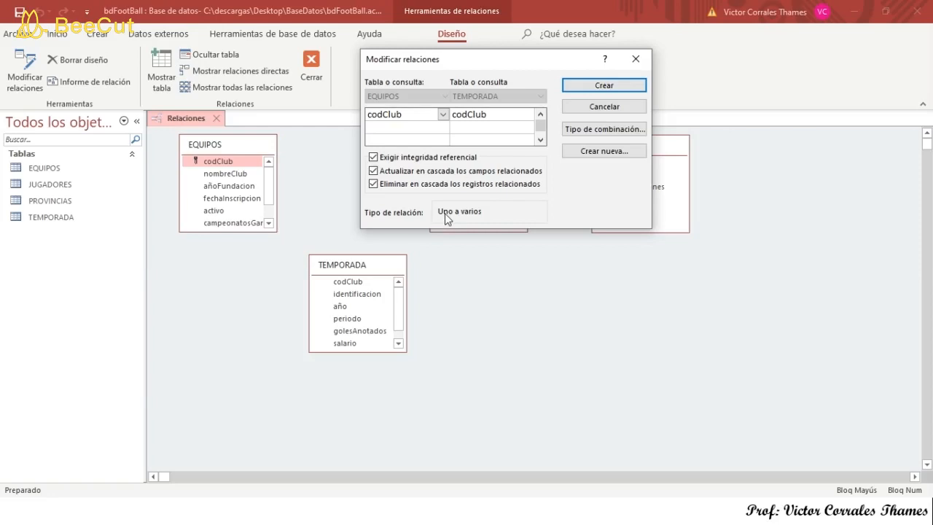
pyautogui.click(605, 87)
pyautogui.moveTo(345, 270); pyautogui.dragTo(343, 270)
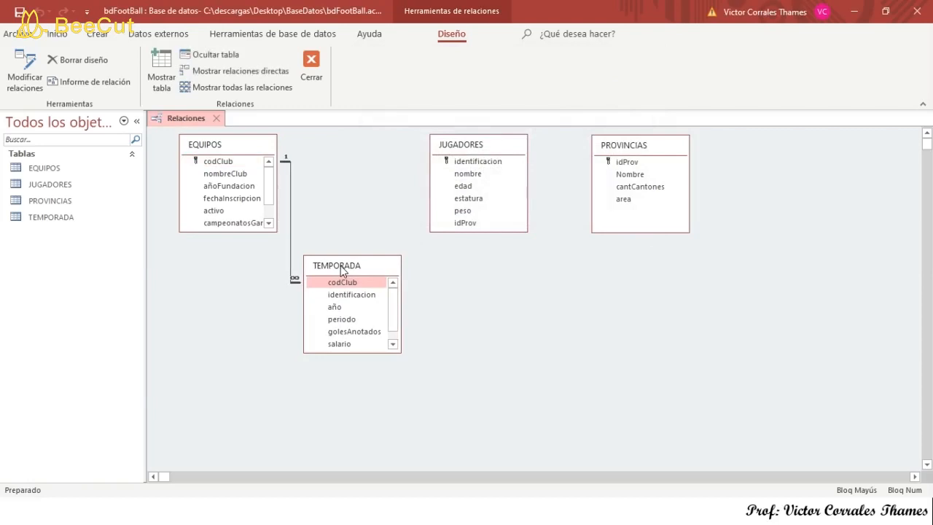
# Relate identificacion in JUGADORES to identificacion in TEMPORADA, enforcing referential integrity with cascading updates and deletes
pyautogui.click(477, 166)
pyautogui.moveTo(475, 166); pyautogui.dragTo(349, 299)
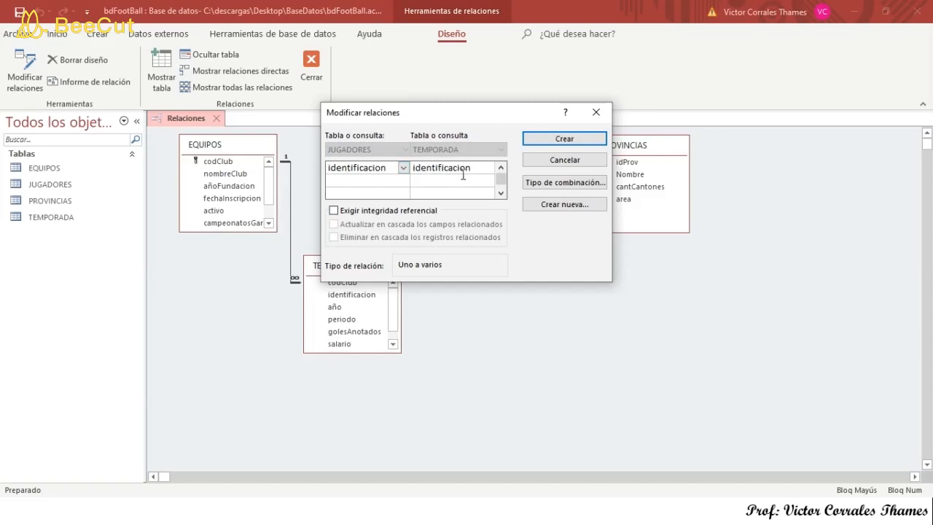
pyautogui.click(333, 211)
pyautogui.click(334, 224)
pyautogui.click(333, 237)
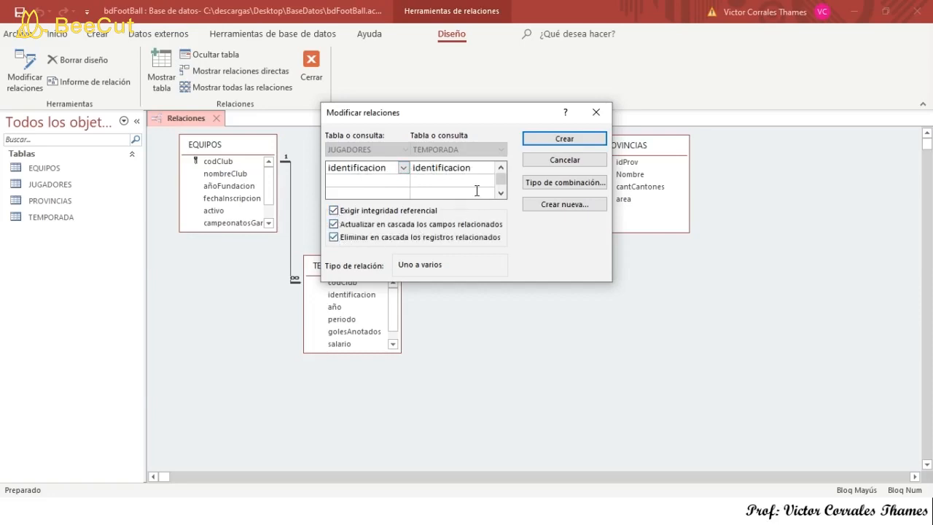
pyautogui.click(568, 140)
# Relate idProv in PROVINCIAS to idProv in JUGADORES with referential integrity, cascading updates and deletes, and position PROVINCIAS slightly lower beside JUGADORES
pyautogui.moveTo(492, 146); pyautogui.dragTo(491, 148)
pyautogui.moveTo(613, 147); pyautogui.dragTo(597, 149)
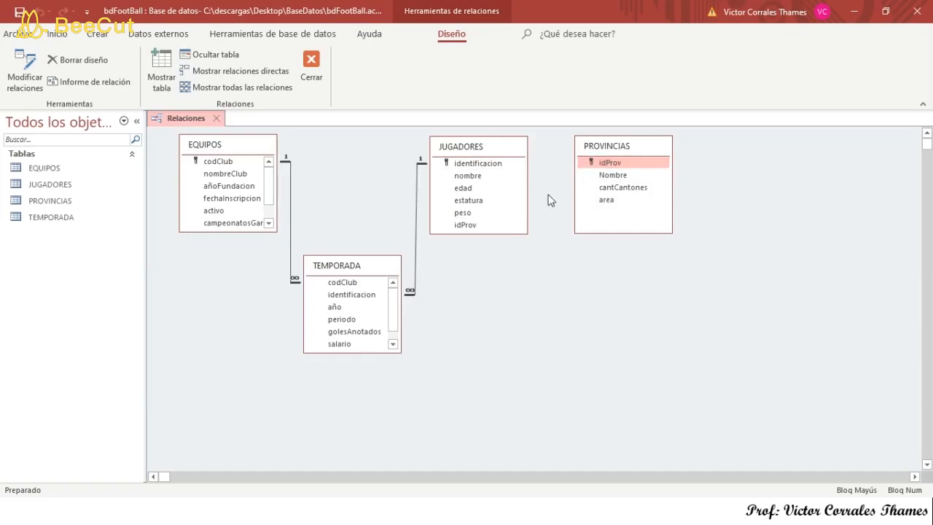
pyautogui.click(599, 166)
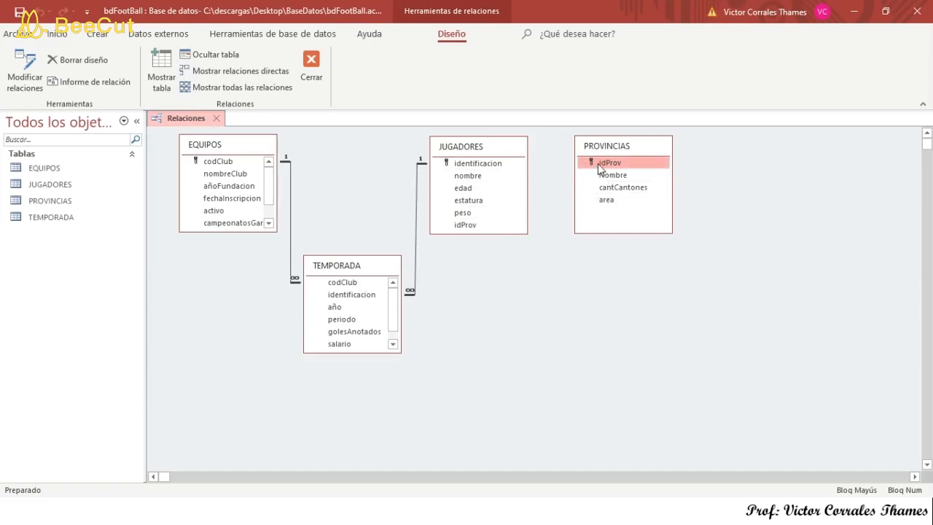
pyautogui.moveTo(599, 160); pyautogui.dragTo(472, 230)
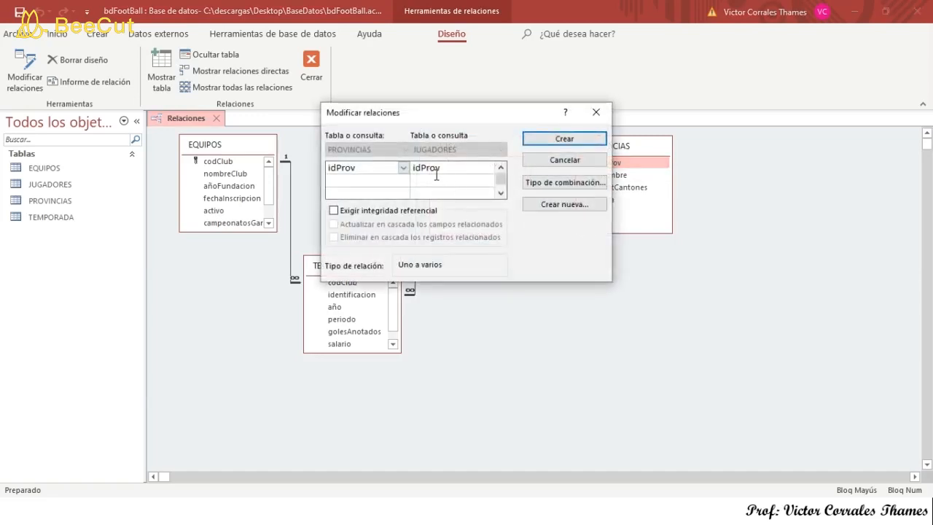
pyautogui.click(334, 211)
pyautogui.click(336, 224)
pyautogui.click(335, 238)
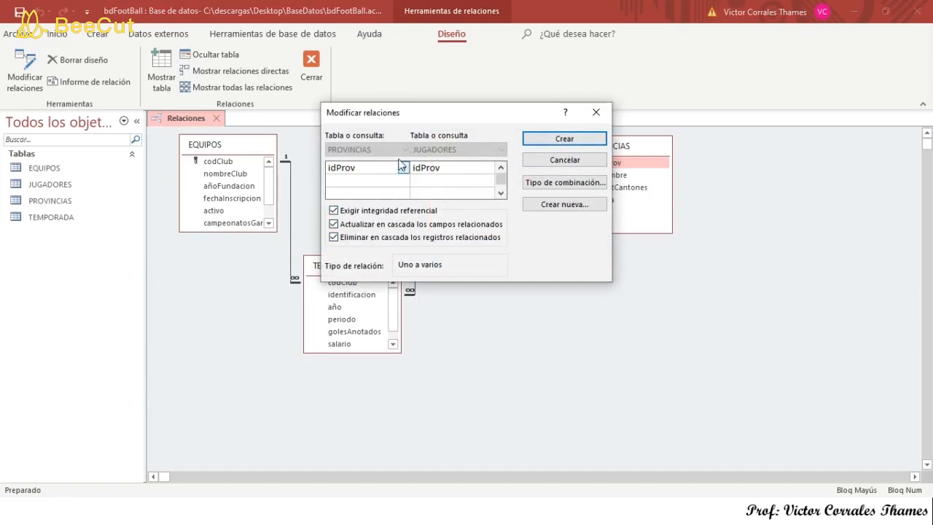
pyautogui.click(565, 139)
pyautogui.moveTo(602, 152); pyautogui.dragTo(611, 213)
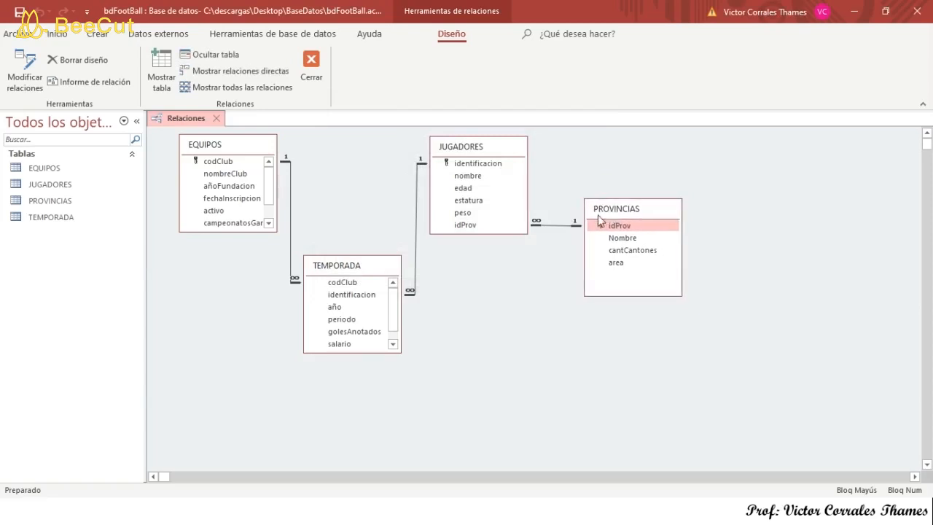